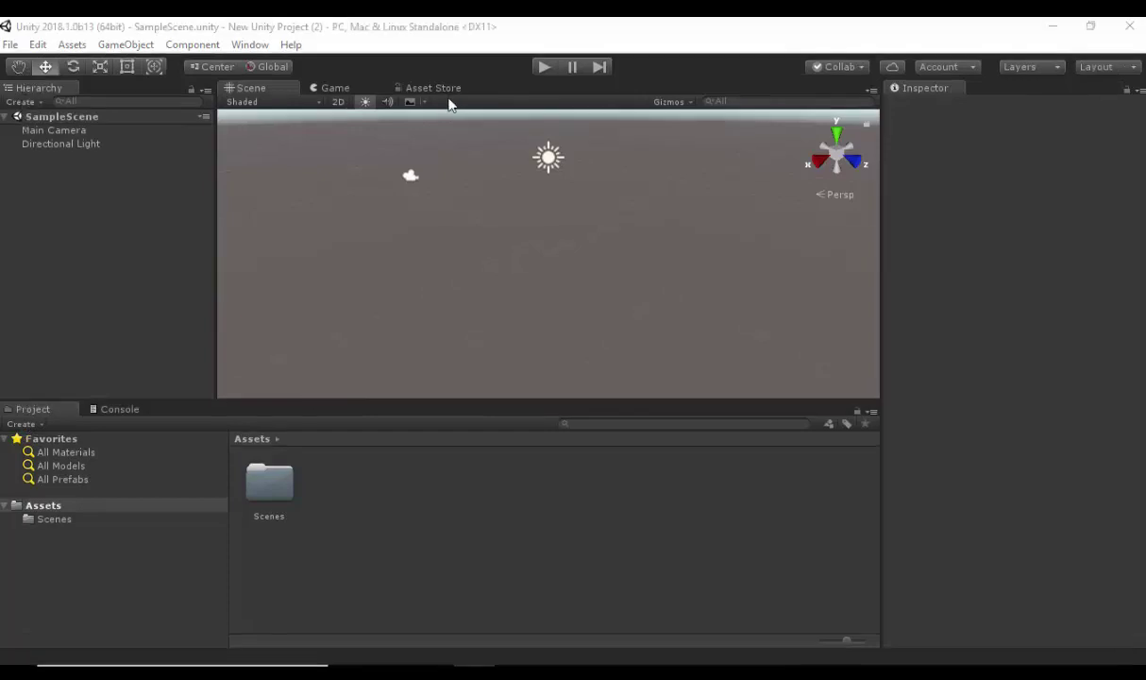
# Step: Create a new Unity project with the default project settings
pyautogui.click(11, 45)
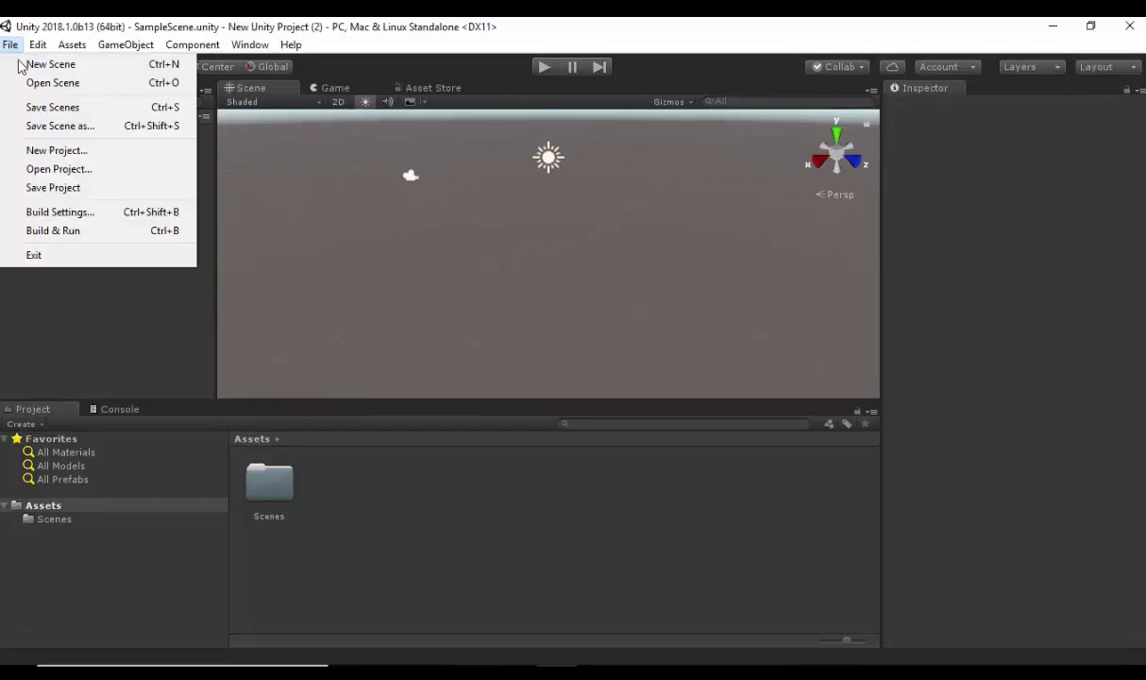
pyautogui.click(46, 151)
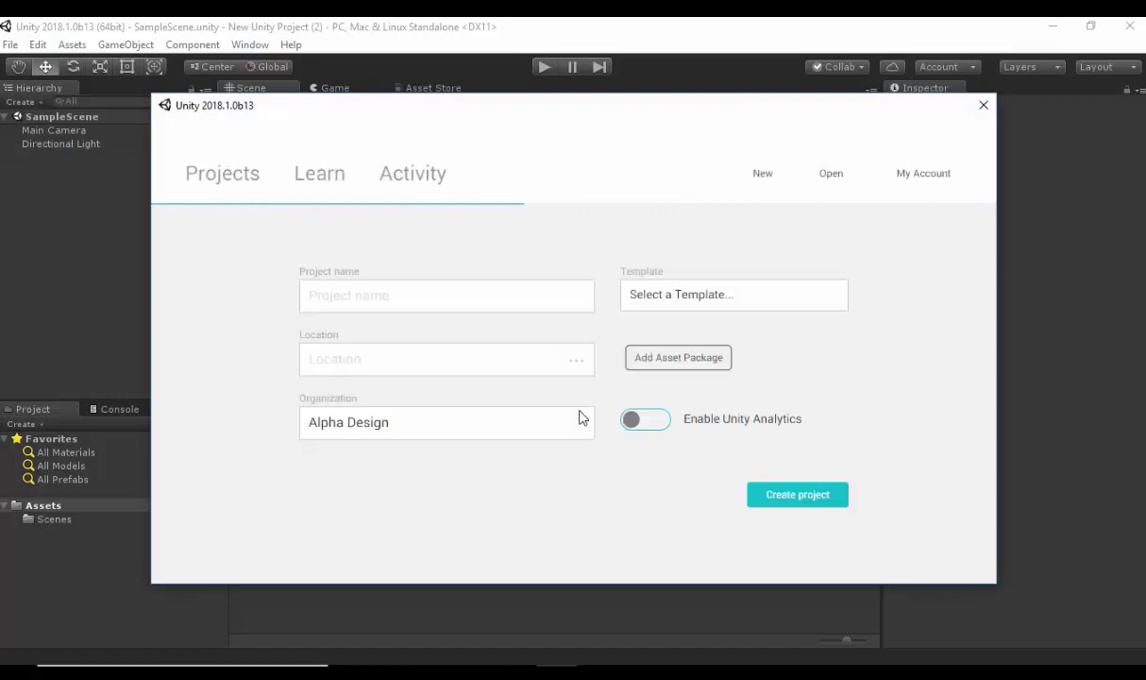
pyautogui.click(798, 497)
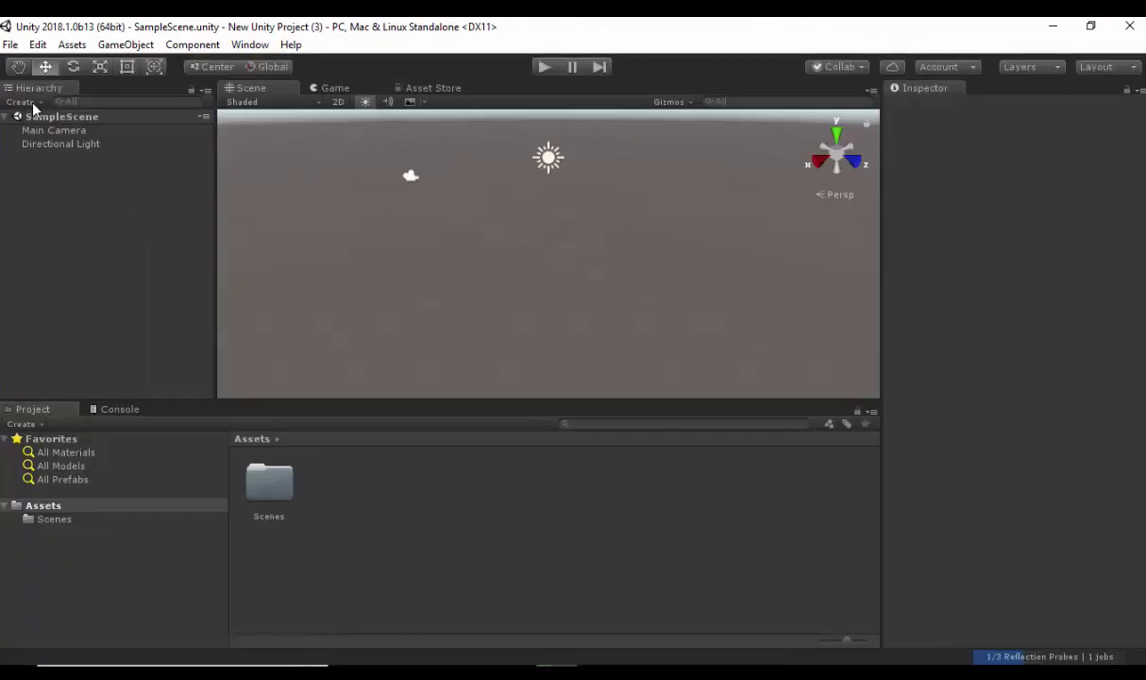
# Step: Add a 3D Terrain object to SampleScene
pyautogui.click(31, 103)
pyautogui.moveTo(64, 159)
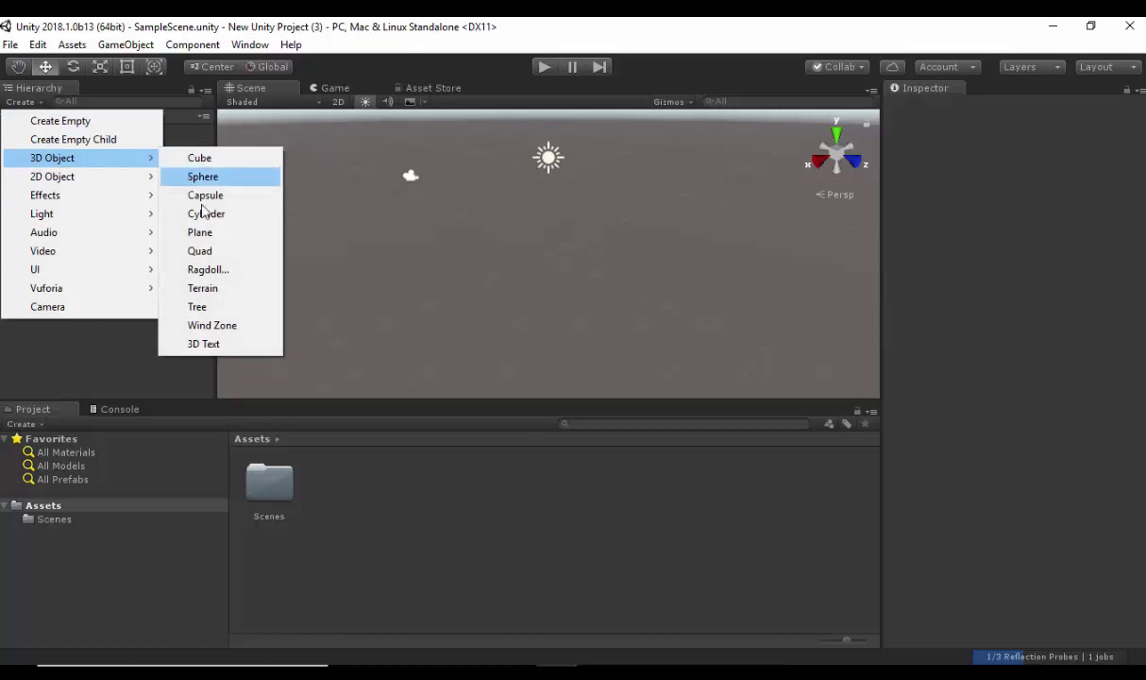
pyautogui.click(220, 299)
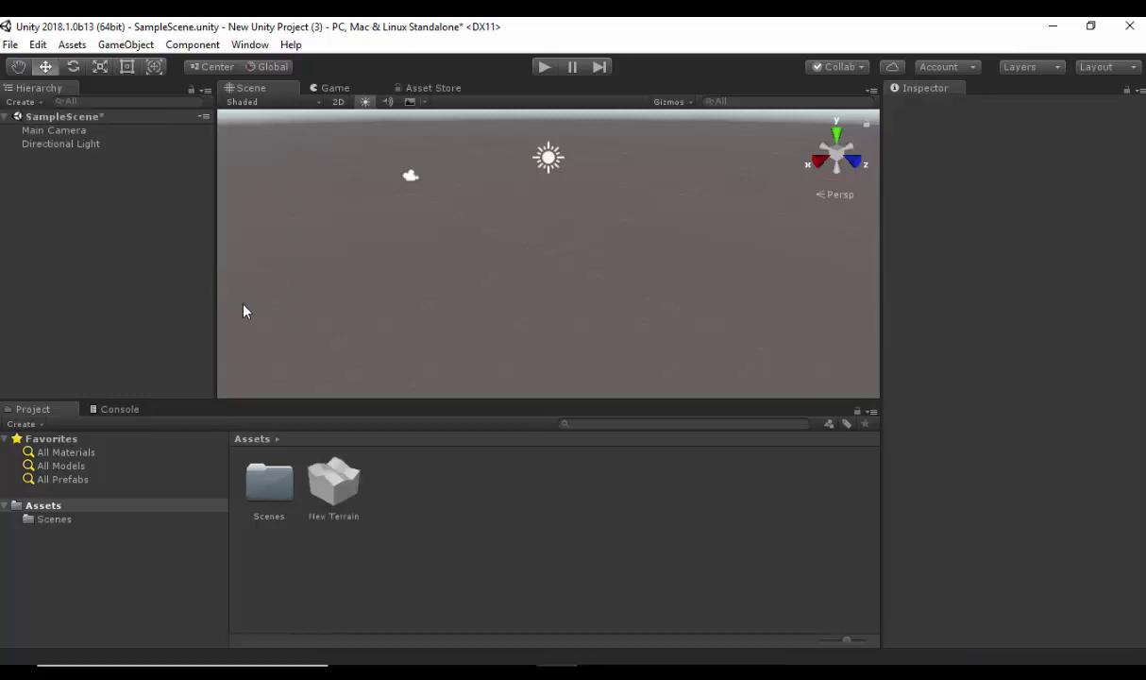
pyautogui.scroll(-3, 607, 307)
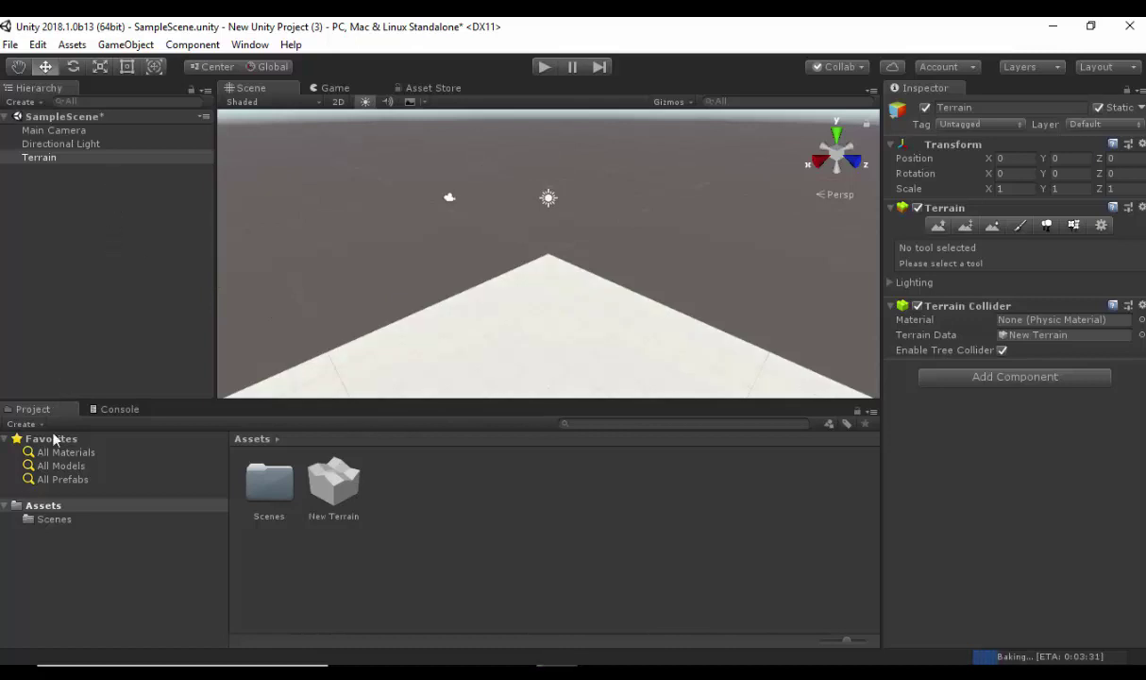
# Step: Import the complete Characters package from the standard asset packages into the project
pyautogui.click(76, 45)
pyautogui.moveTo(94, 216)
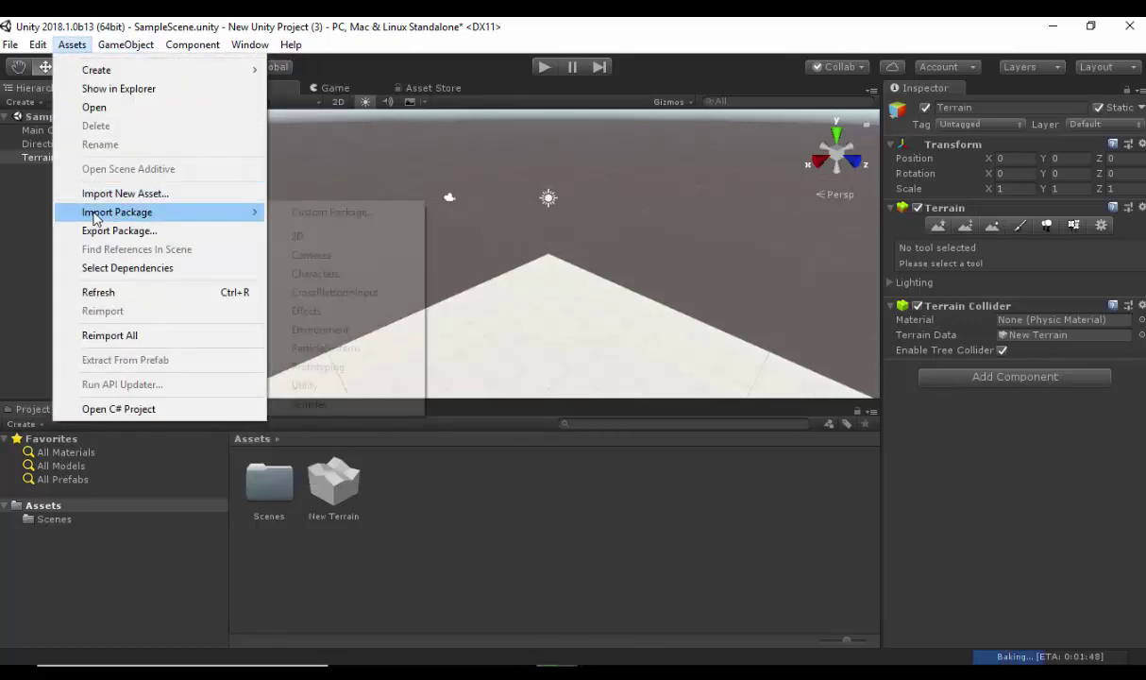
pyautogui.click(326, 277)
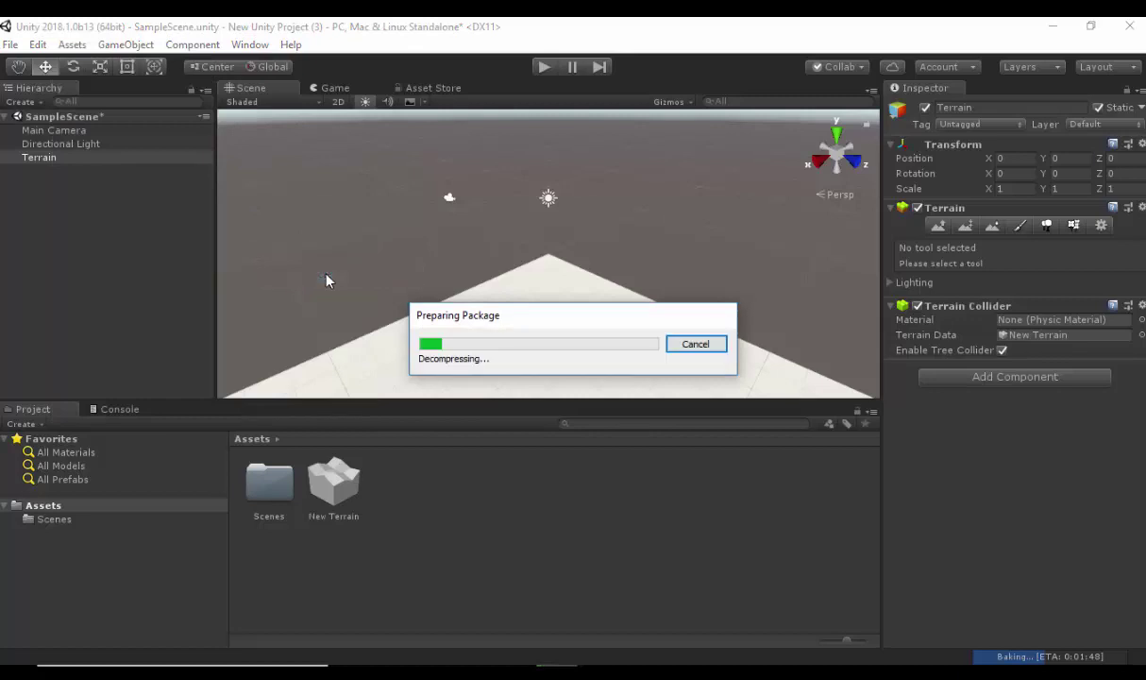
pyautogui.click(266, 325)
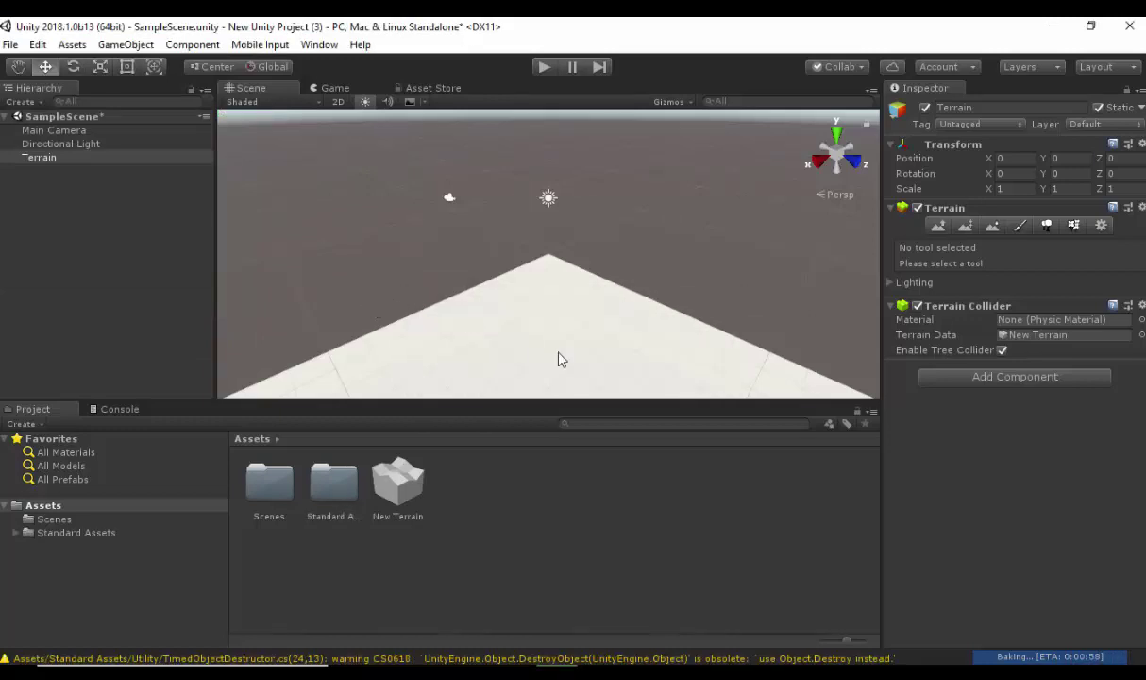
# Step: Search the Asset Store for "character" and limit the results to free assets only
pyautogui.click(430, 88)
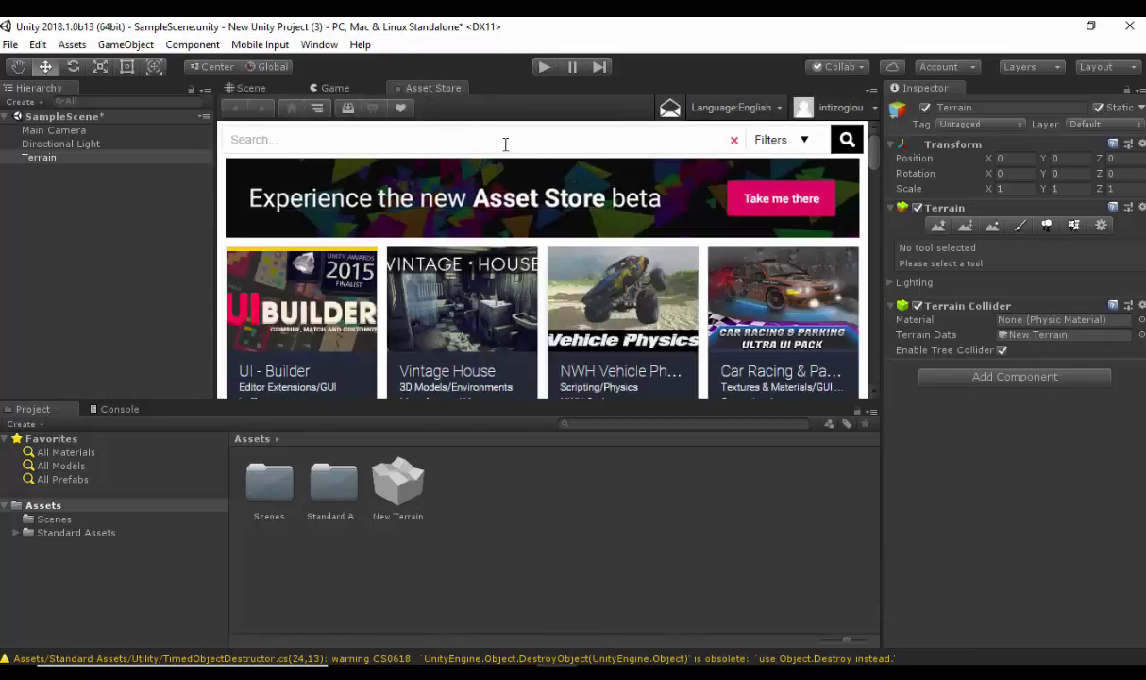
pyautogui.click(506, 149)
pyautogui.press('BackSpace')
pyautogui.press('BackSpace')
pyautogui.press('BackSpace')
pyautogui.press('BackSpace')
pyautogui.press('BackSpace')
pyautogui.press('BackSpace')
pyautogui.press('BackSpace')
pyautogui.press('BackSpace')
pyautogui.press('BackSpace')
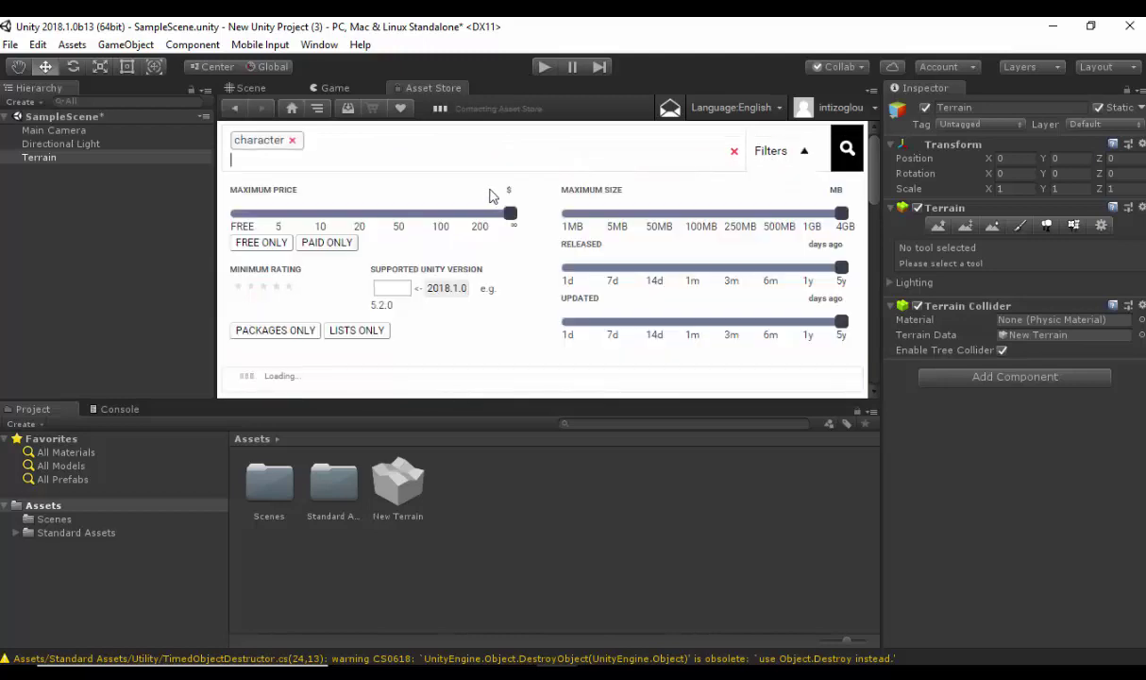
pyautogui.click(262, 243)
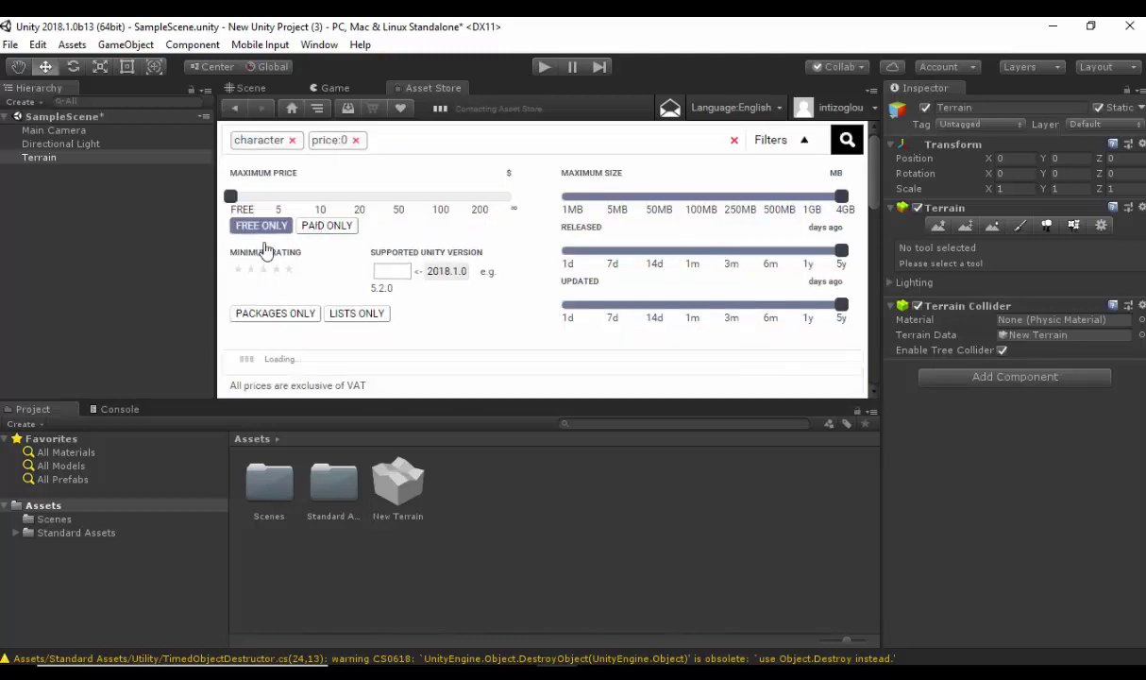
# Step: Download and import the free Character Elf package, and open its Character_Elf folder in the project assets
pyautogui.scroll(-5, 477, 275)
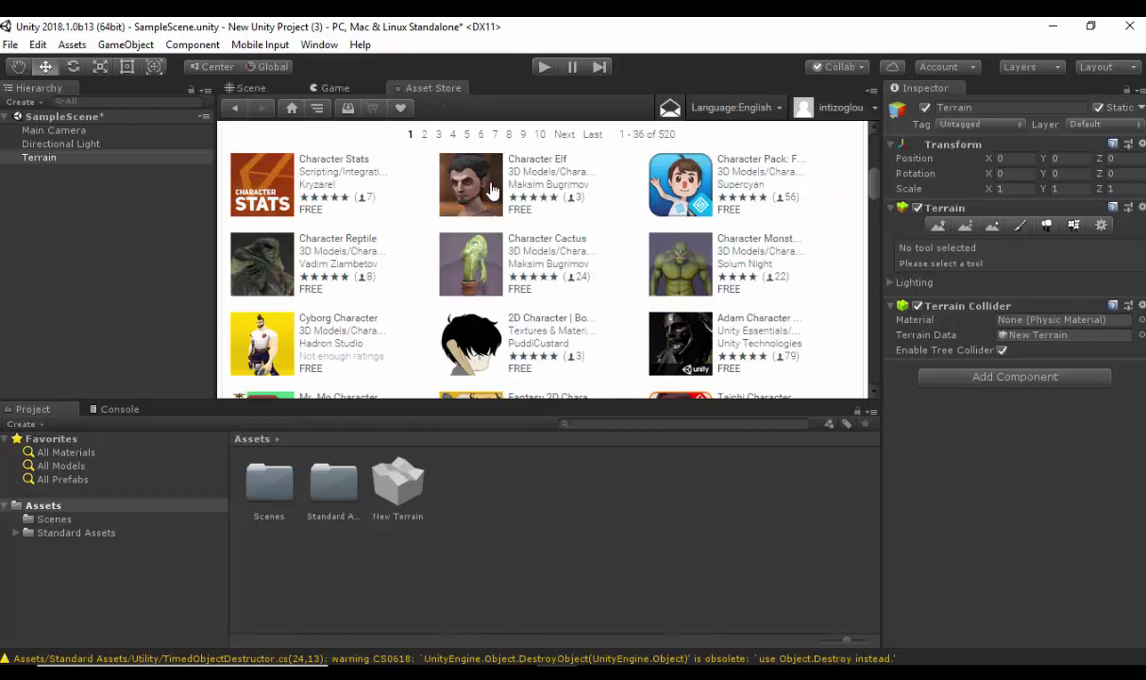
pyautogui.click(488, 192)
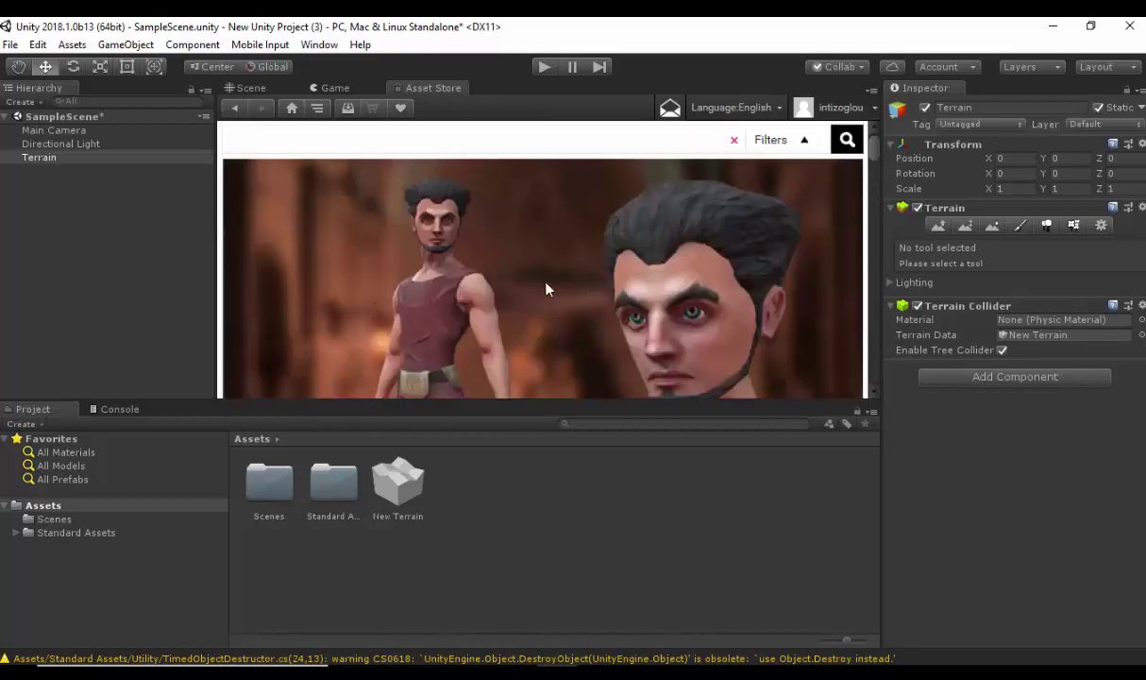
pyautogui.scroll(-3, 522, 250)
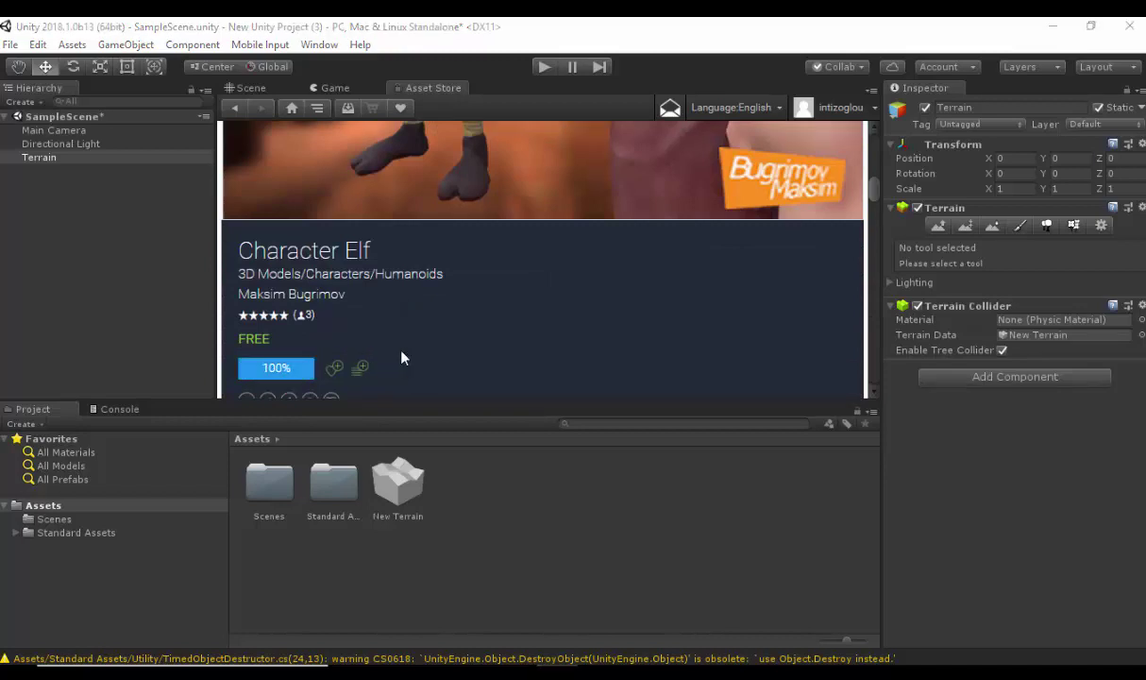
pyautogui.click(269, 324)
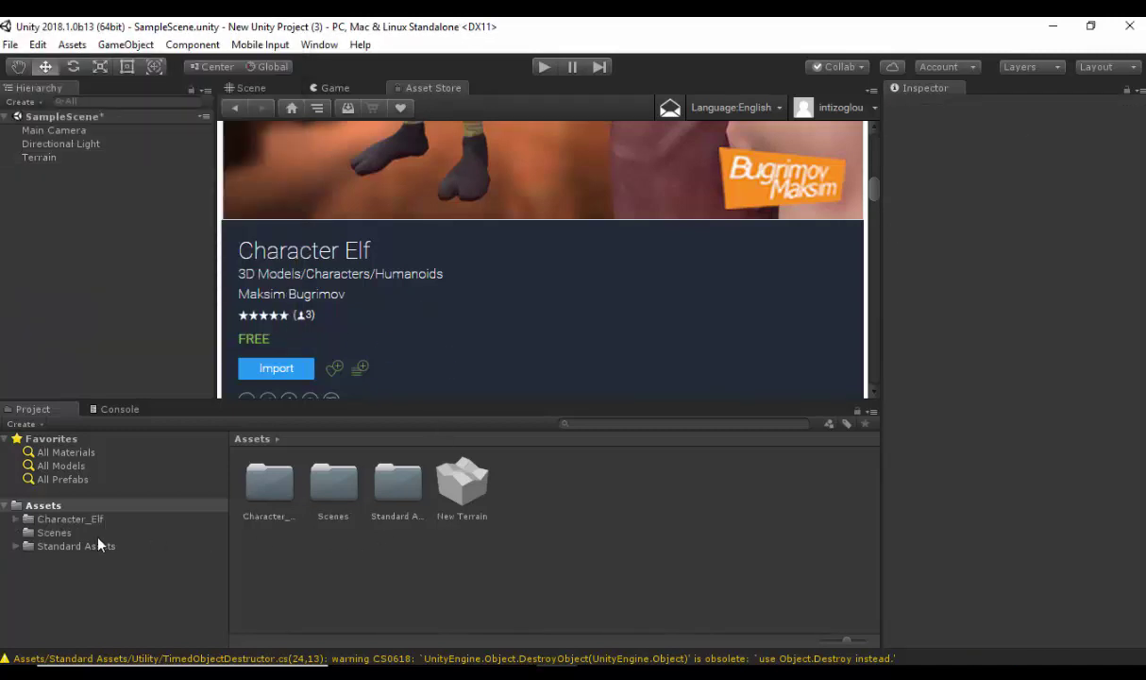
pyautogui.click(112, 520)
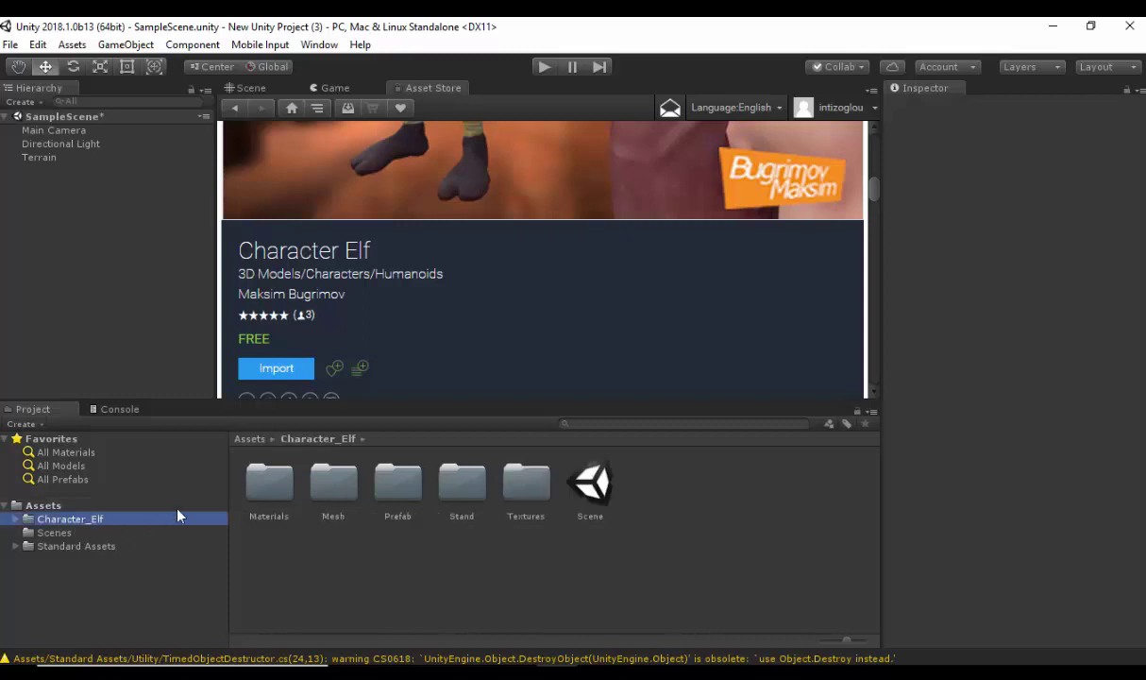
# Step: Place the ThirdPersonController prefab from Standard Assets' ThirdPersonCharacter Prefabs folder on the terrain near its far corner
pyautogui.click(248, 92)
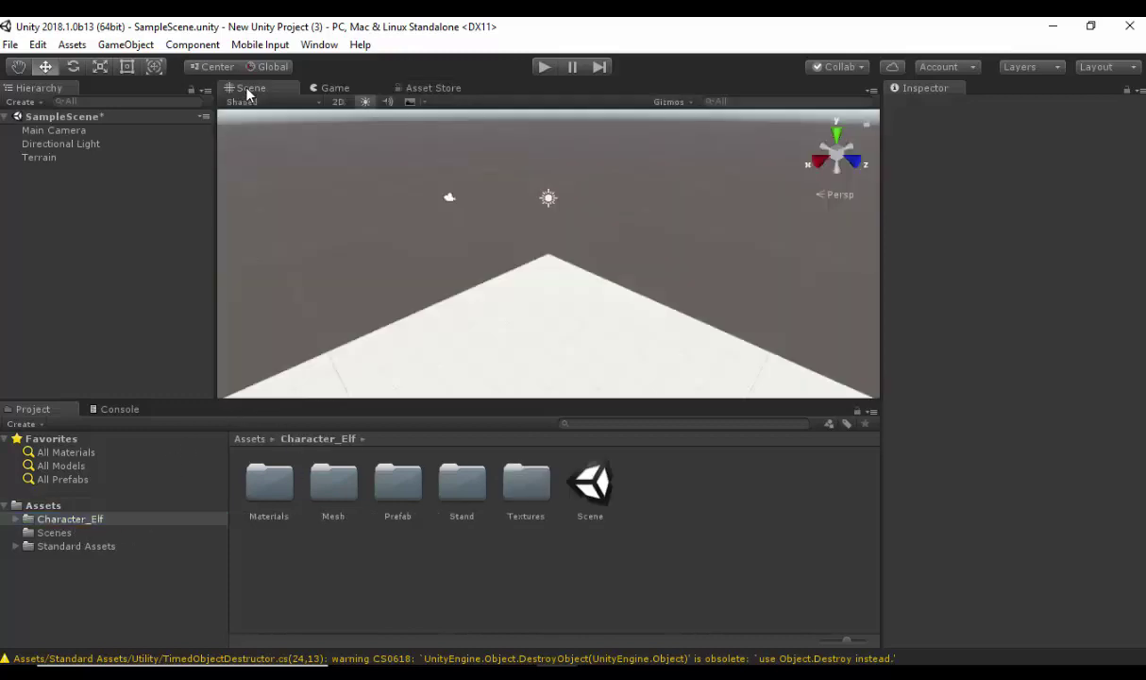
pyautogui.click(68, 548)
pyautogui.click(276, 491)
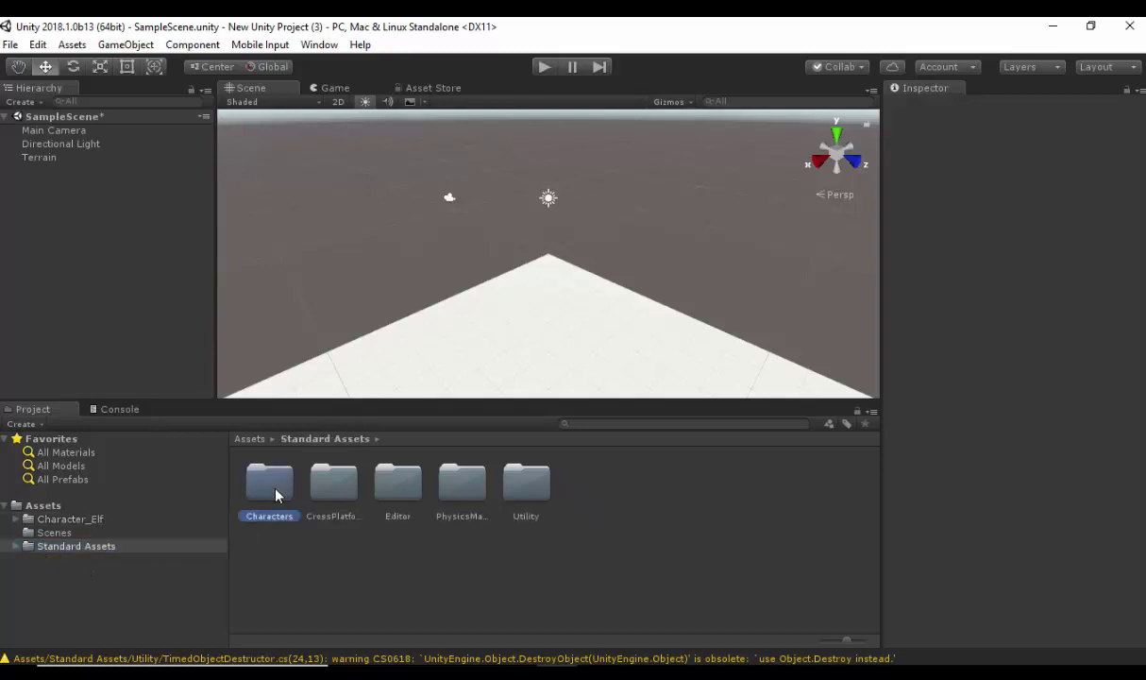
pyautogui.doubleClick(276, 495)
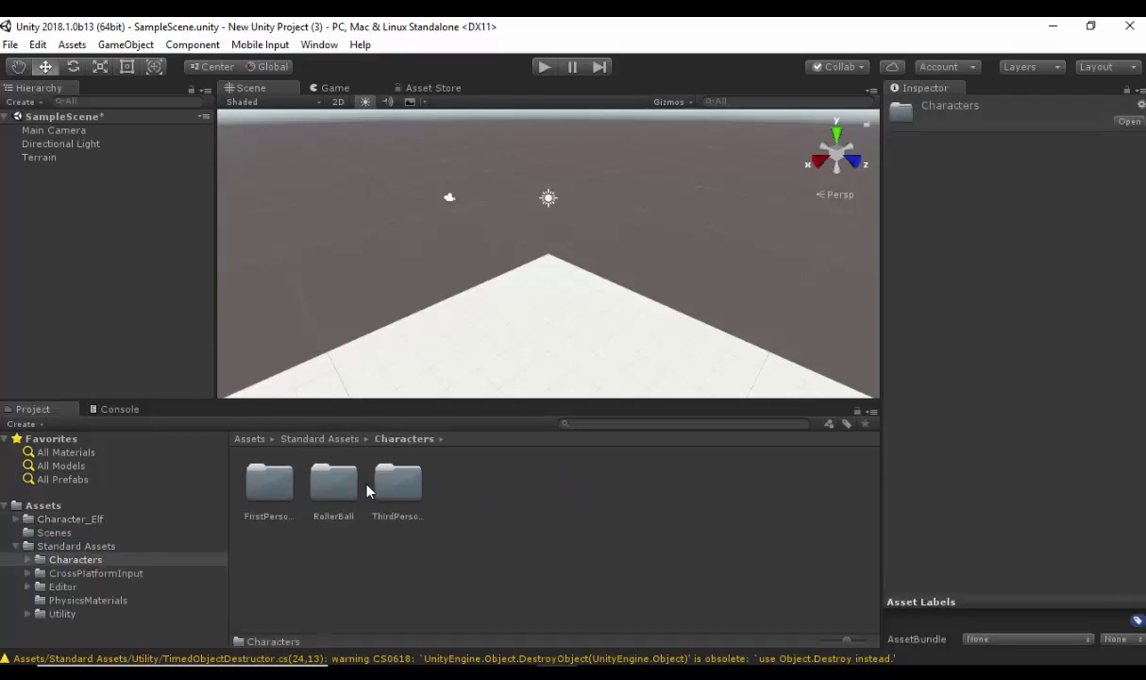
pyautogui.doubleClick(397, 483)
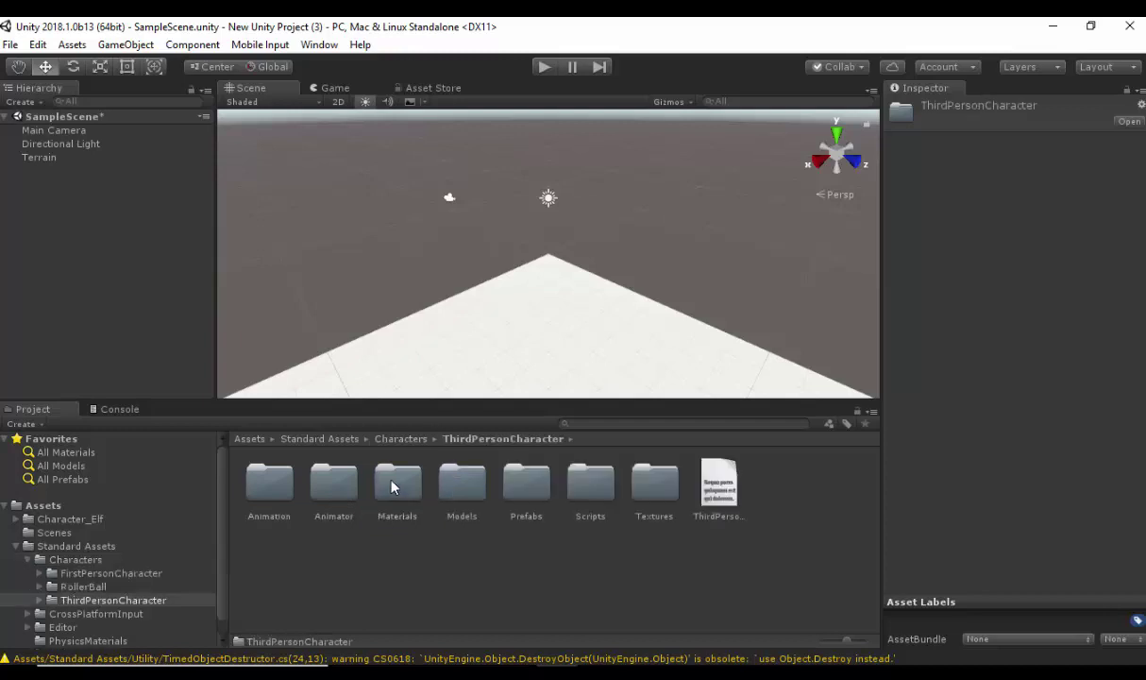
pyautogui.doubleClick(544, 487)
pyautogui.click(339, 498)
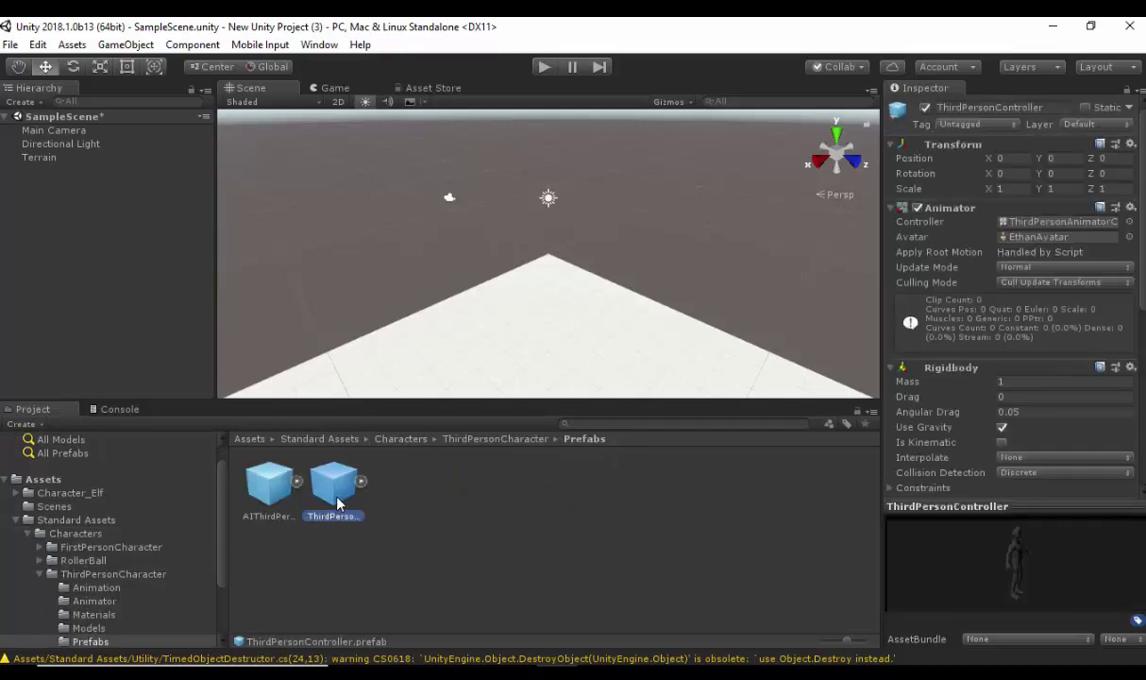
pyautogui.moveTo(362, 466); pyautogui.dragTo(491, 336)
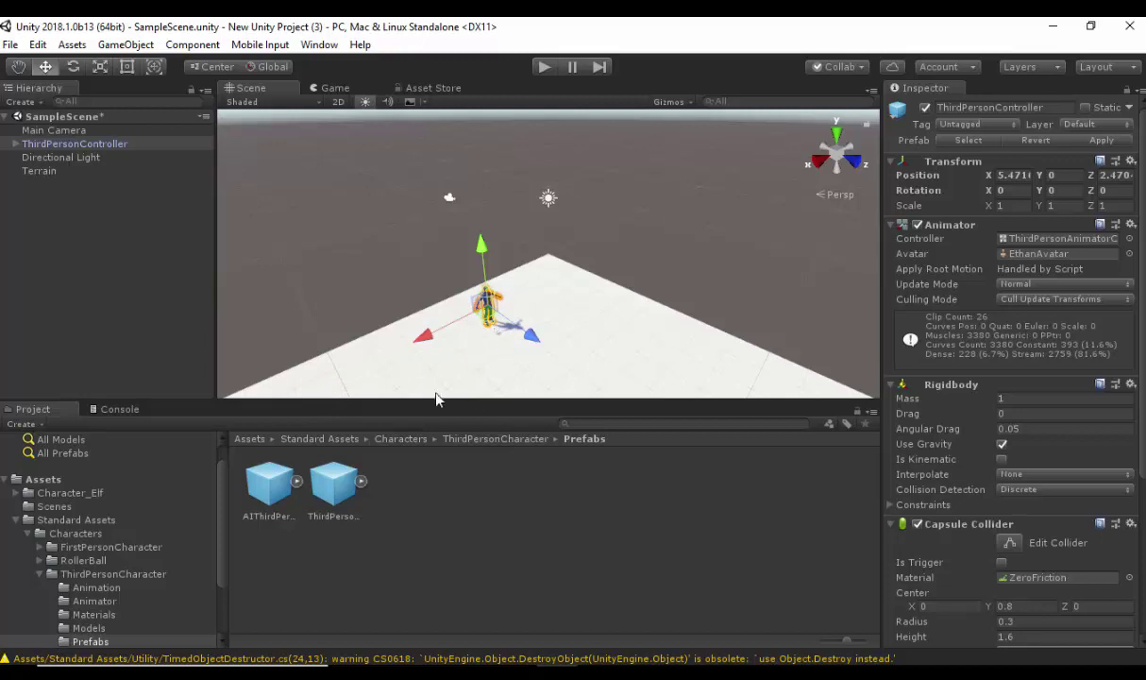
# Step: Place the Character_Elf prefab from the Character_Elf Prefab folder on the terrain next to the ThirdPersonController
pyautogui.click(68, 493)
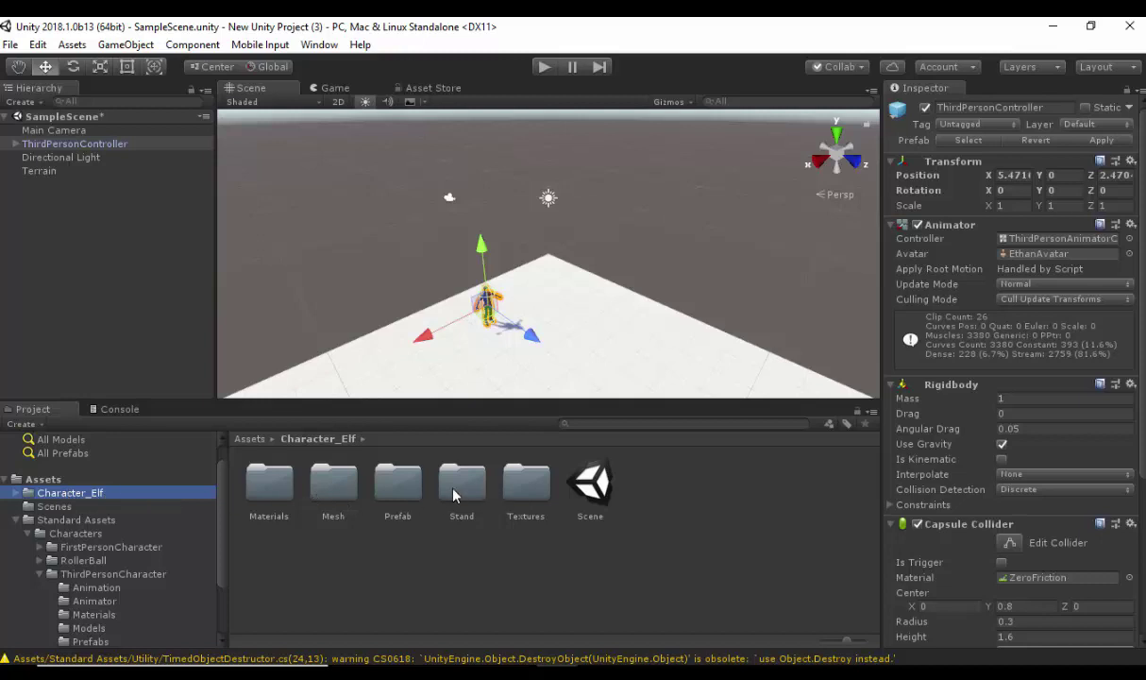
pyautogui.doubleClick(397, 481)
pyautogui.moveTo(267, 481); pyautogui.dragTo(493, 331)
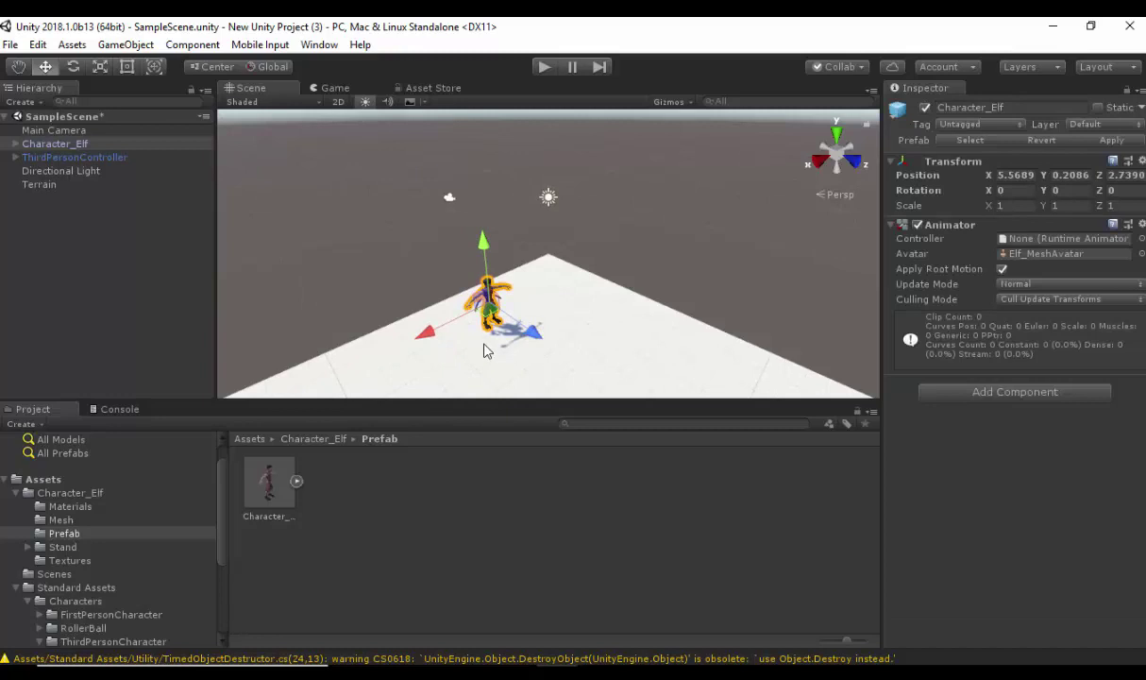
# Step: Move Character_Elf onto the ThirdPersonController's spot, to position Y 0 and Z about 2.37
pyautogui.moveTo(483, 345); pyautogui.dragTo(602, 259, button='middle')
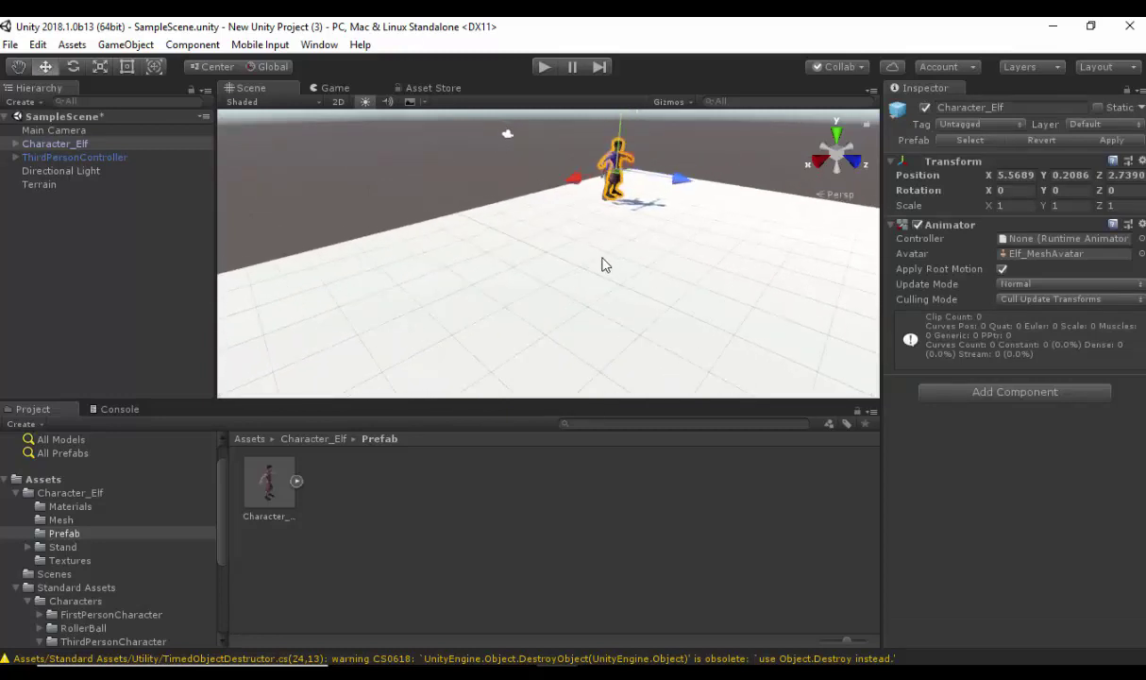
pyautogui.moveTo(517, 224); pyautogui.dragTo(711, 313, button='middle')
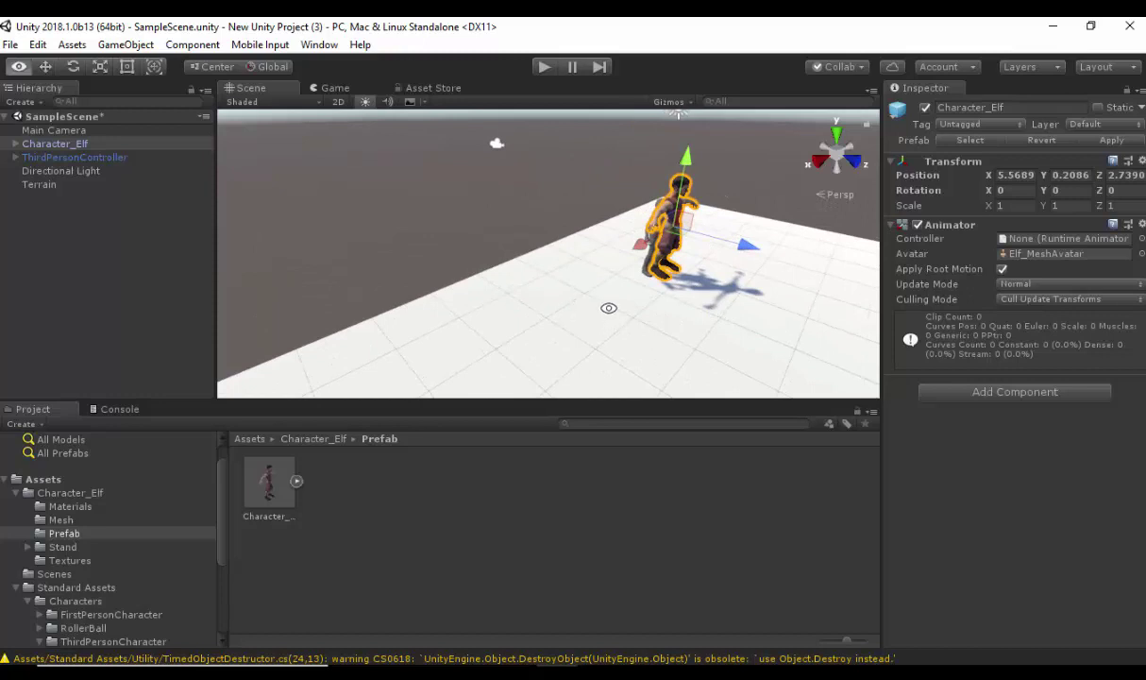
pyautogui.keyDown('alt'); pyautogui.moveTo(609, 310); pyautogui.dragTo(702, 305); pyautogui.keyUp('alt')
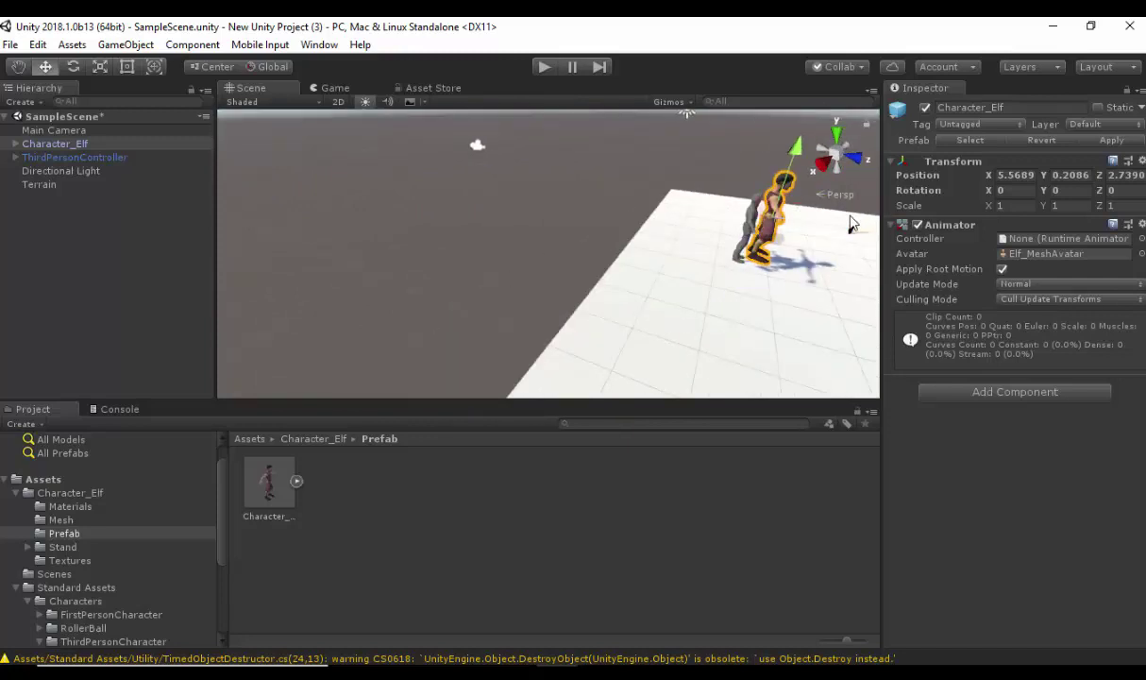
pyautogui.moveTo(855, 238)
pyautogui.mouseDown()
pyautogui.moveTo(805, 238)
pyautogui.moveTo(836, 242)
pyautogui.mouseUp()
pyautogui.moveTo(772, 144); pyautogui.dragTo(770, 155)
# Step: Examine from several angles how Character_Elf lines up with the ThirdPersonController and the terrain
pyautogui.keyDown('alt'); pyautogui.moveTo(809, 246); pyautogui.dragTo(320, 263); pyautogui.keyUp('alt')
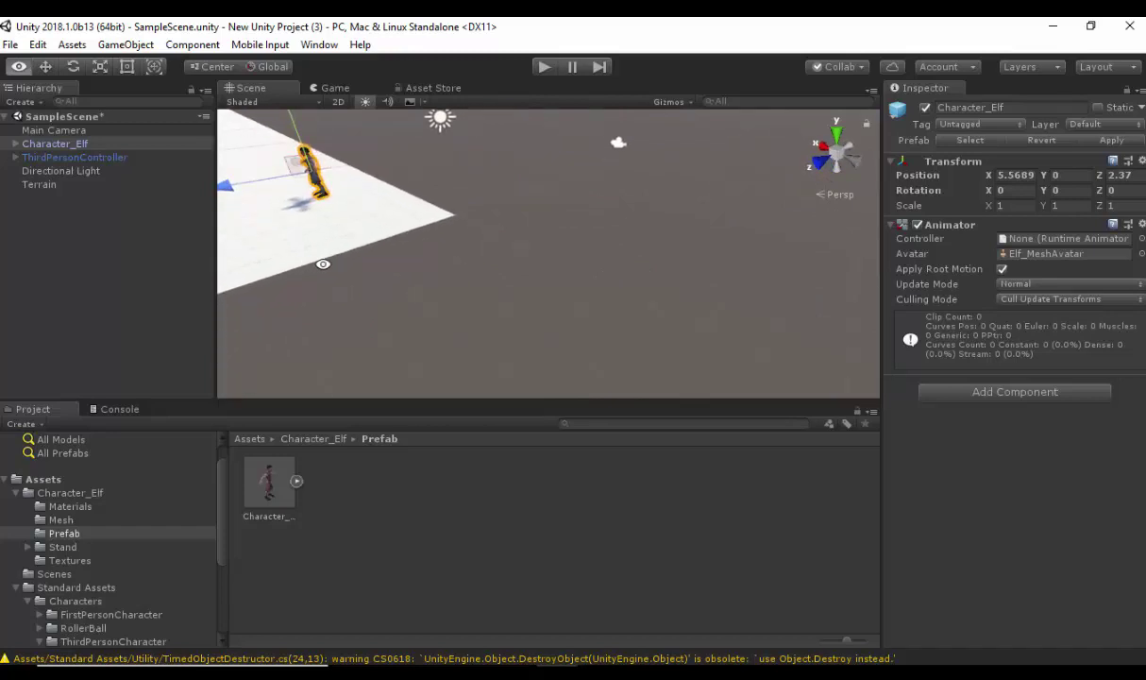
pyautogui.moveTo(342, 274); pyautogui.dragTo(410, 359, button='middle')
pyautogui.press('f')
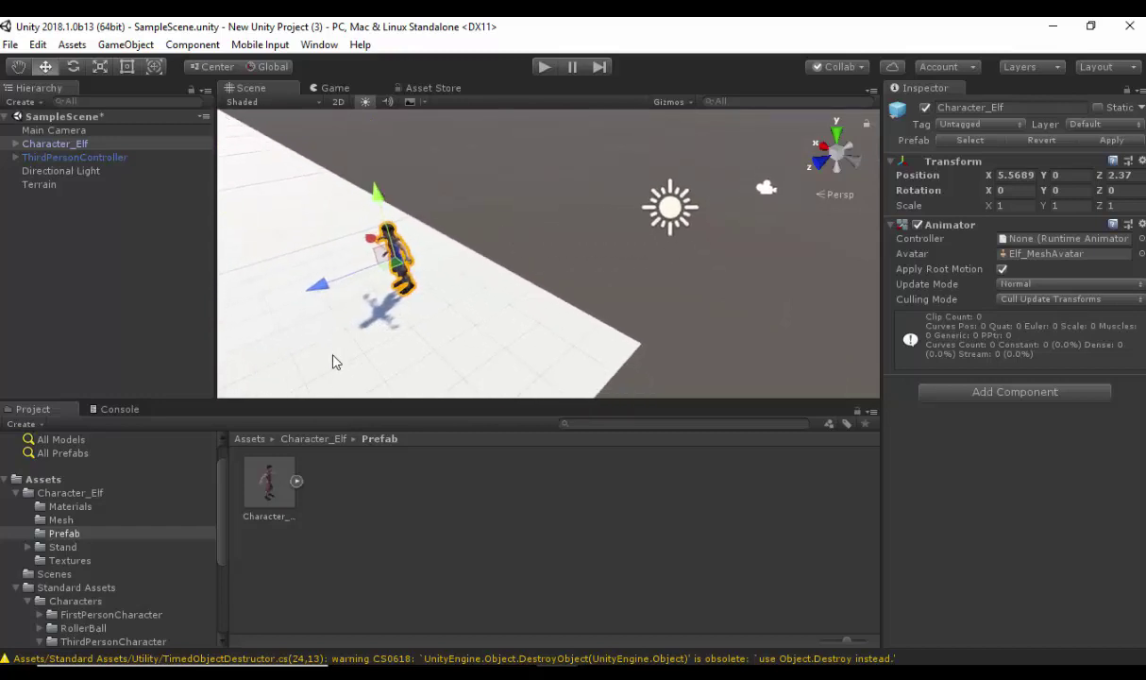
pyautogui.scroll(3, 332, 349)
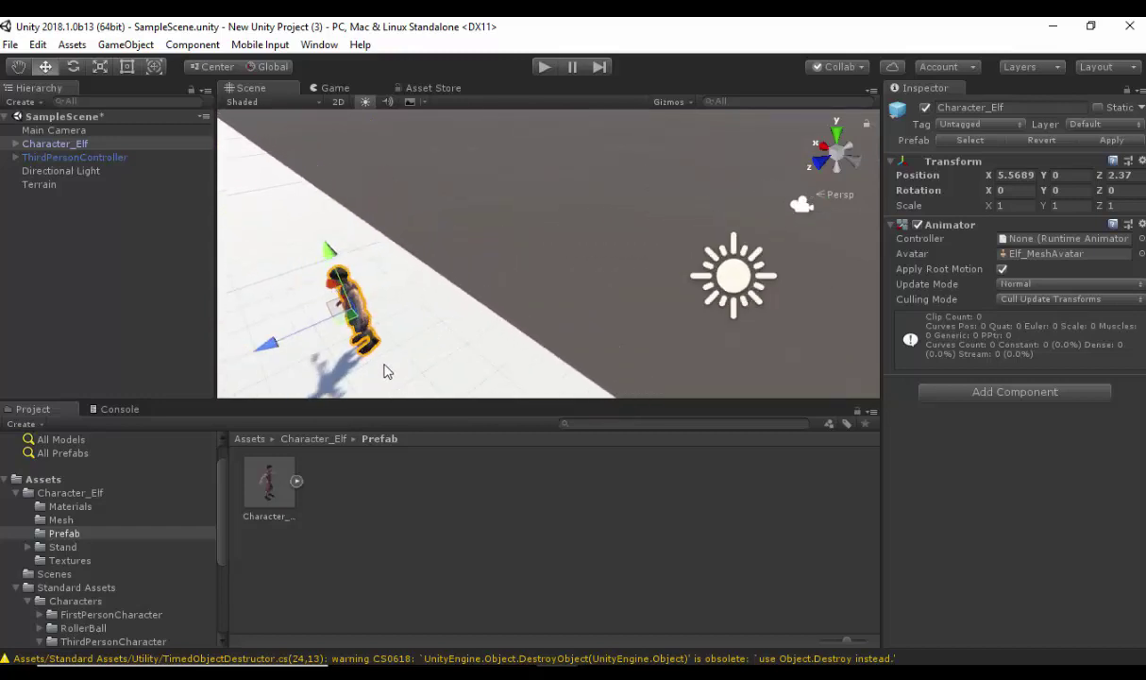
pyautogui.moveTo(384, 372); pyautogui.dragTo(385, 306, button='middle')
pyautogui.scroll(4, 422, 340)
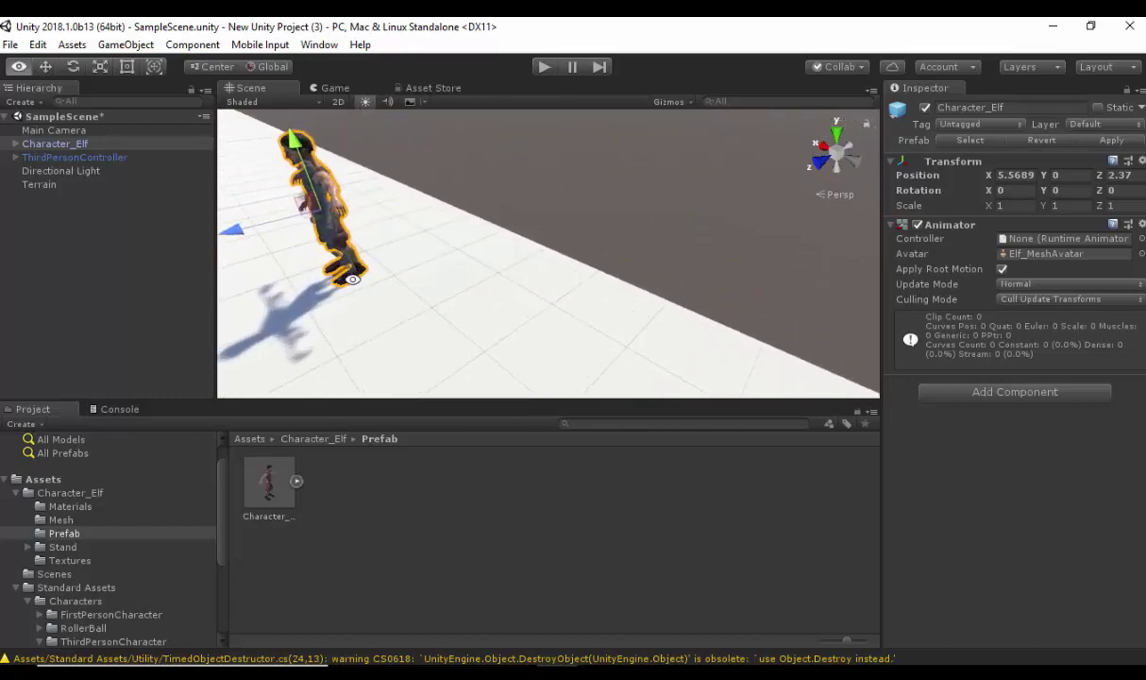
pyautogui.keyDown('alt'); pyautogui.moveTo(397, 294); pyautogui.dragTo(235, 296); pyautogui.keyUp('alt')
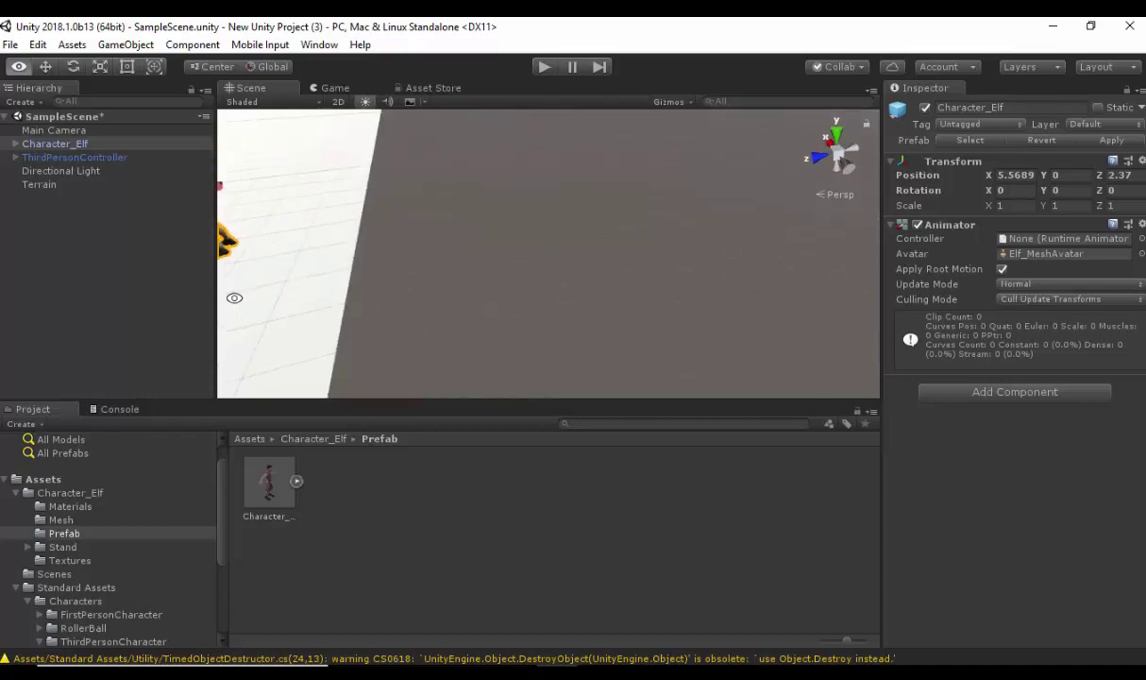
pyautogui.press('f')
pyautogui.press('w')
pyautogui.moveTo(388, 292); pyautogui.dragTo(422, 297, button='middle')
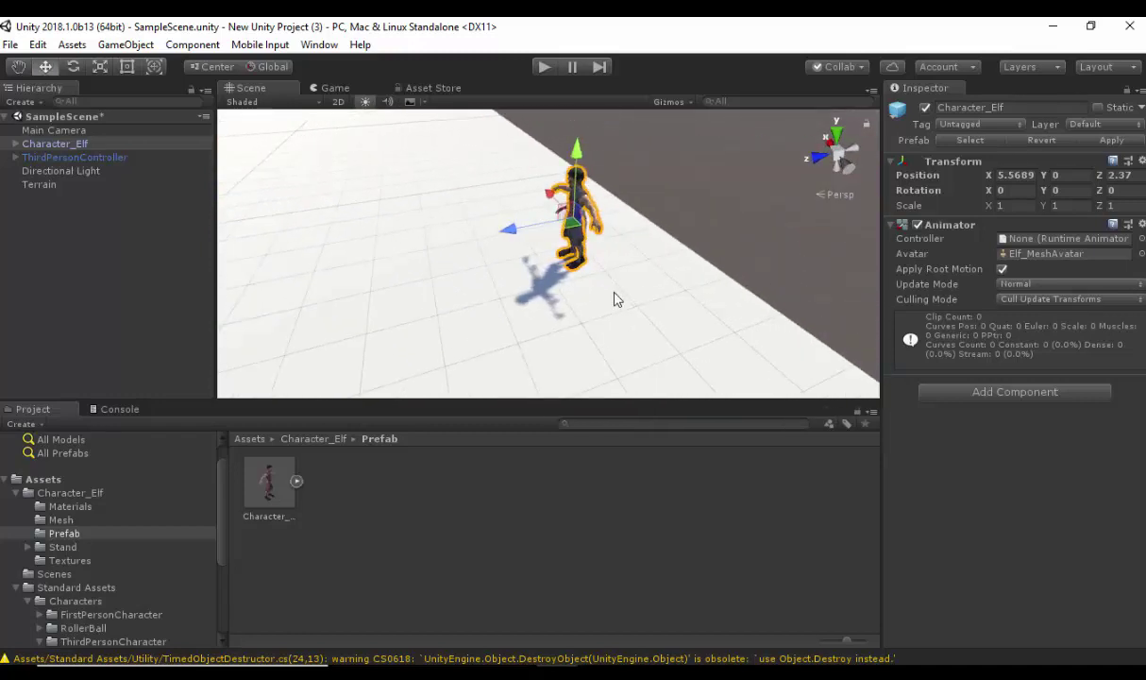
pyautogui.keyDown('alt'); pyautogui.moveTo(614, 299); pyautogui.dragTo(696, 351); pyautogui.keyUp('alt')
pyautogui.moveTo(695, 350); pyautogui.dragTo(707, 295, button='middle')
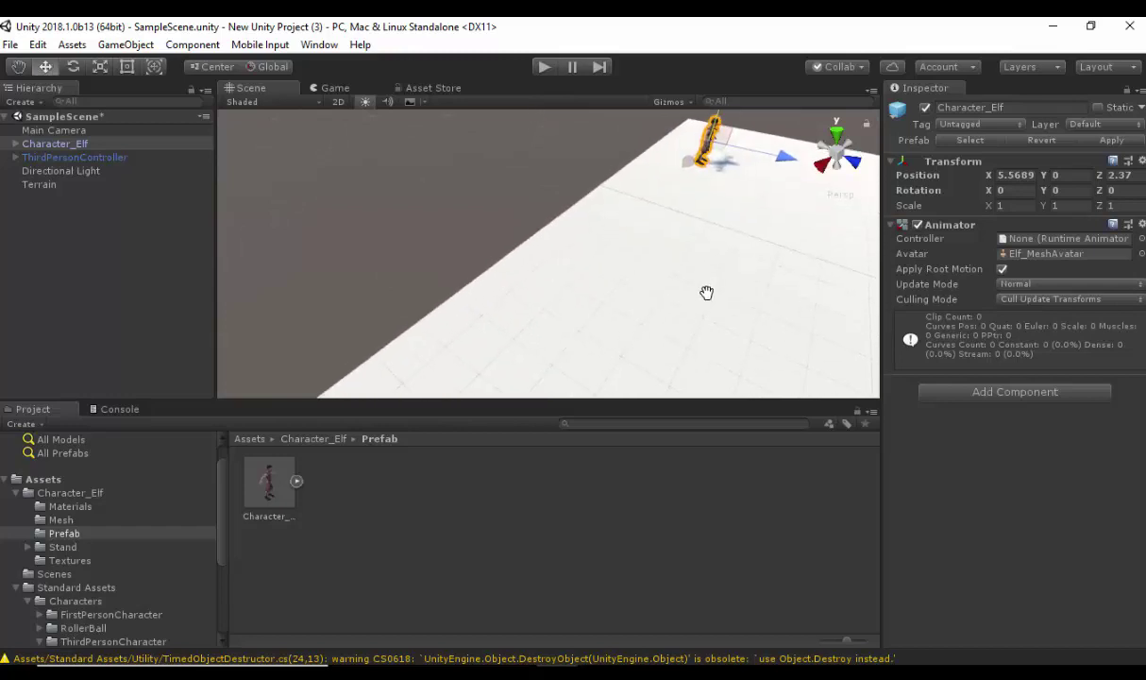
# Step: Scale Character_Elf down uniformly to about 0.80 of its size
pyautogui.keyDown('alt'); pyautogui.moveTo(706, 295); pyautogui.dragTo(678, 312); pyautogui.keyUp('alt')
pyautogui.moveTo(678, 311); pyautogui.dragTo(677, 311, button='middle')
pyautogui.moveTo(677, 311)
pyautogui.keyDown('alt'); pyautogui.mouseDown()
pyautogui.moveTo(675, 328)
pyautogui.moveTo(670, 297)
pyautogui.mouseUp(); pyautogui.keyUp('alt')
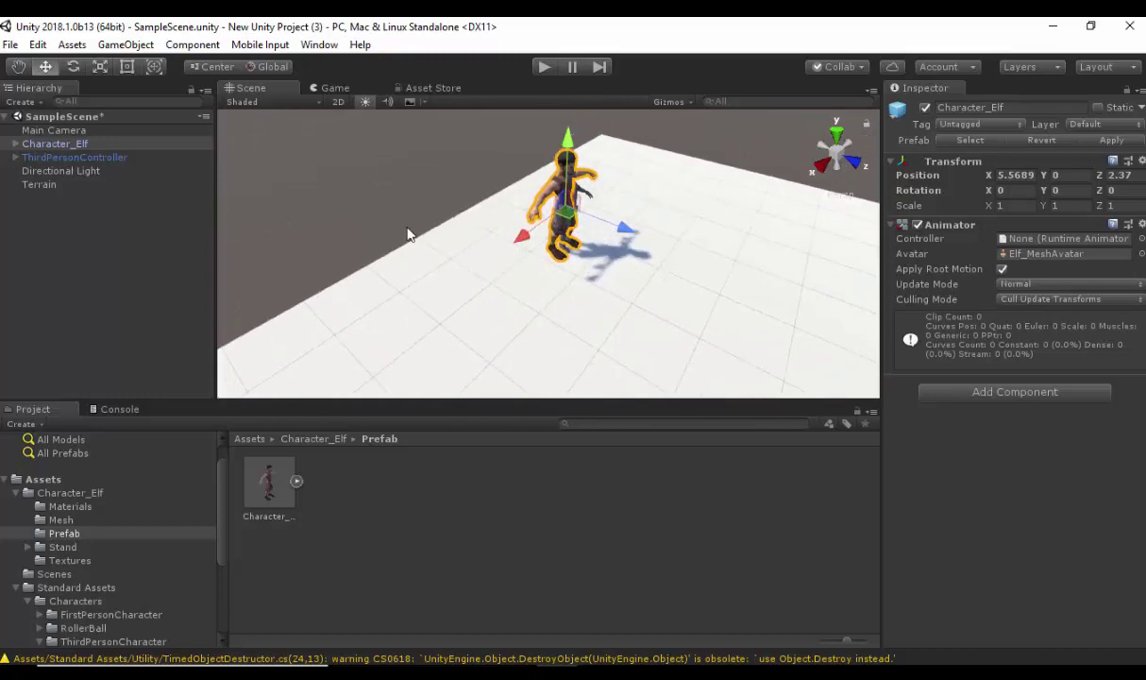
pyautogui.click(99, 68)
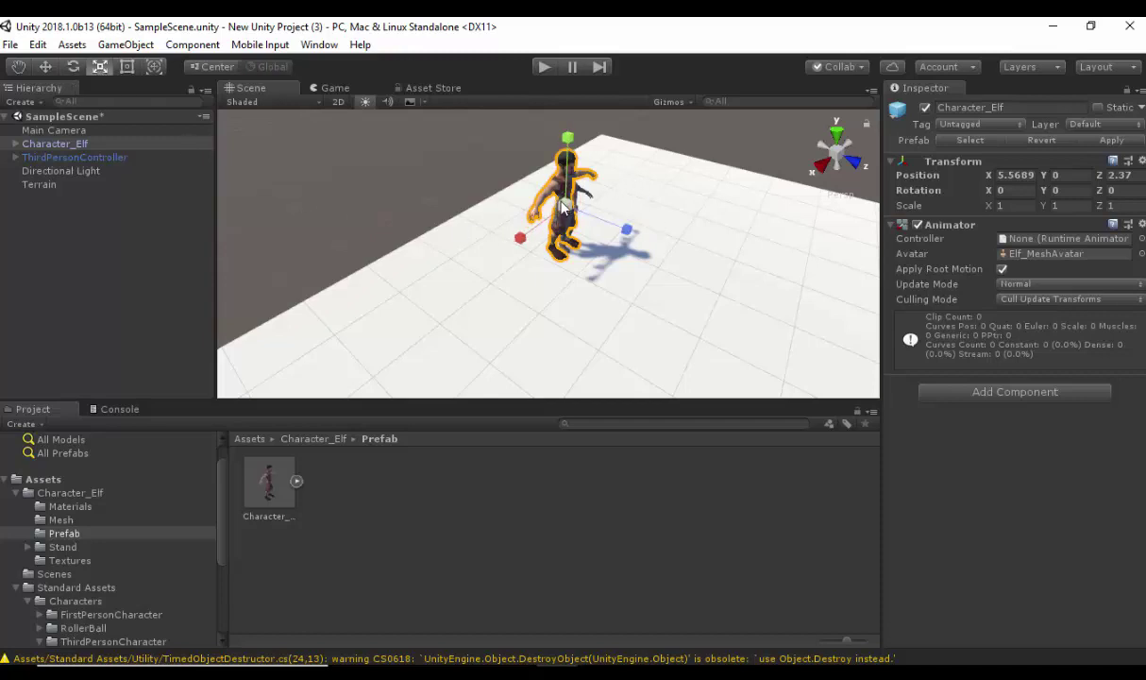
pyautogui.moveTo(564, 205); pyautogui.dragTo(571, 243)
# Step: Lower Character_Elf to position Y 0.04 and shift it along the X axis to 5.53
pyautogui.moveTo(581, 289); pyautogui.dragTo(464, 280, button='right')
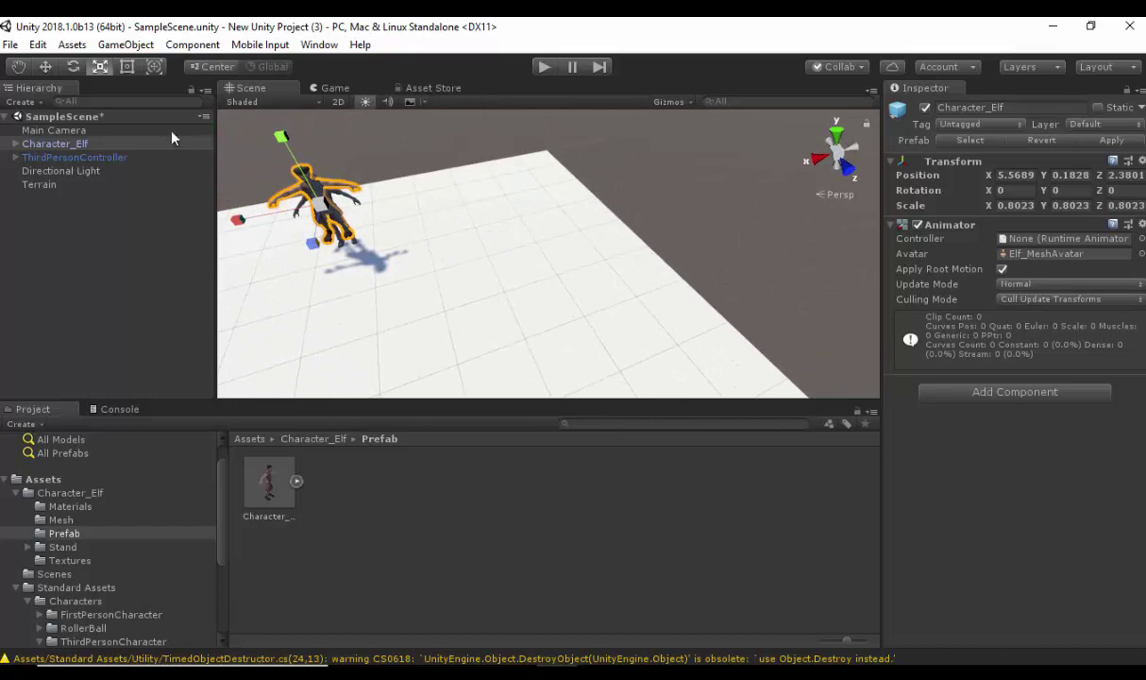
pyautogui.click(45, 67)
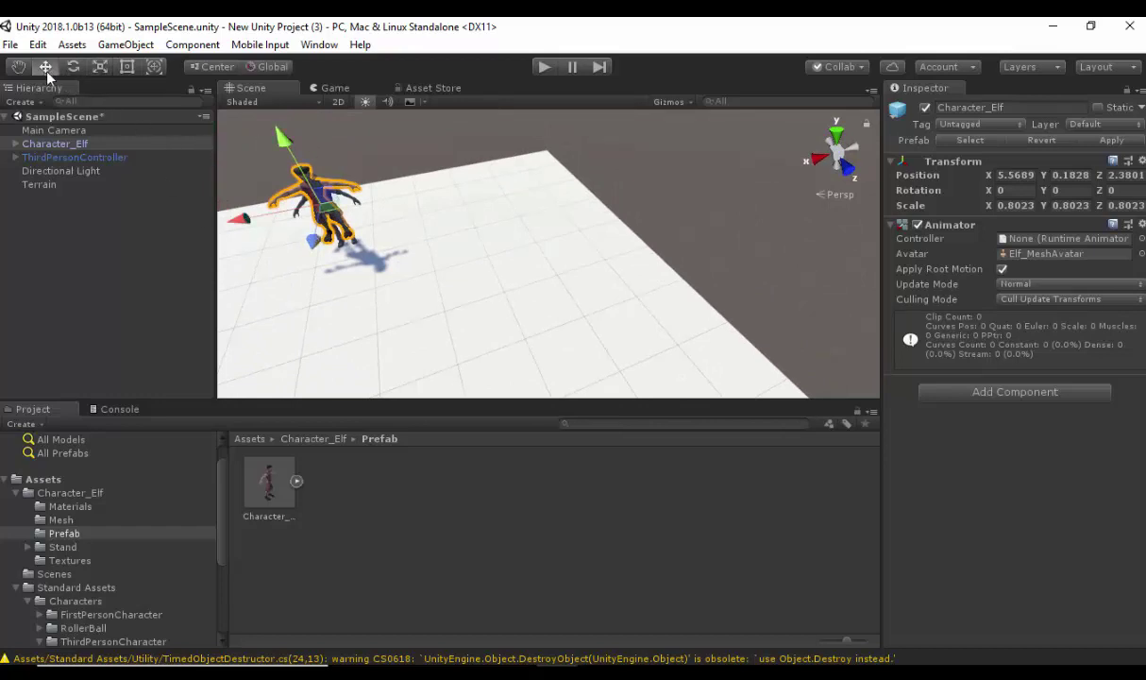
pyautogui.moveTo(280, 141); pyautogui.dragTo(296, 152)
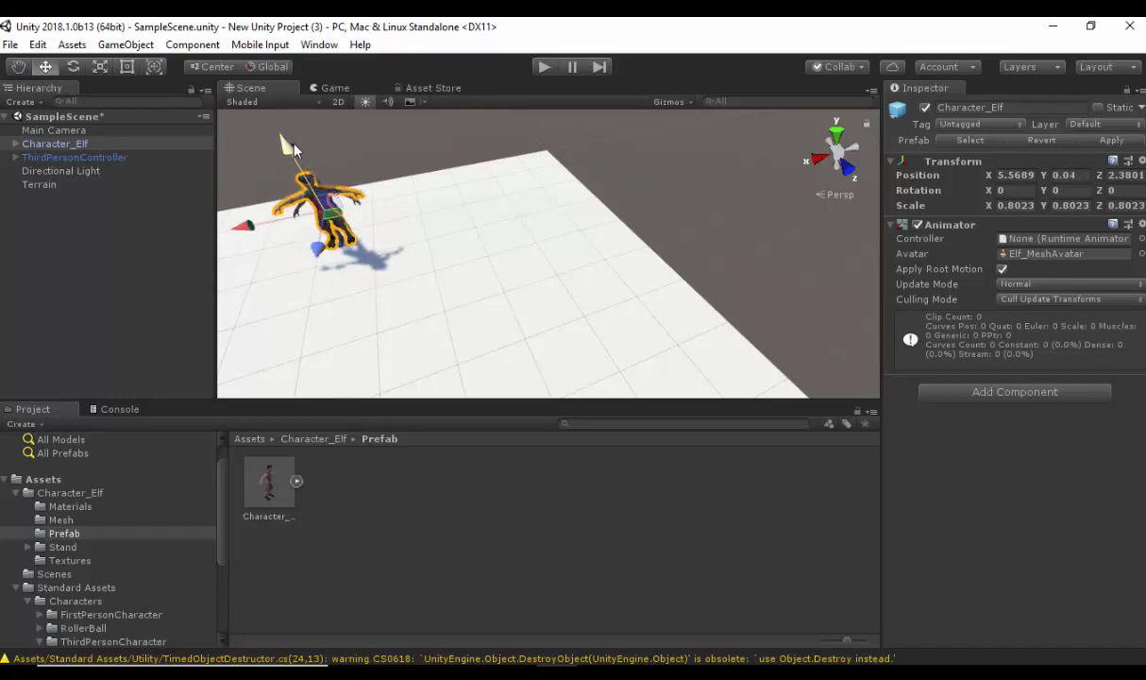
pyautogui.moveTo(248, 225); pyautogui.dragTo(272, 210)
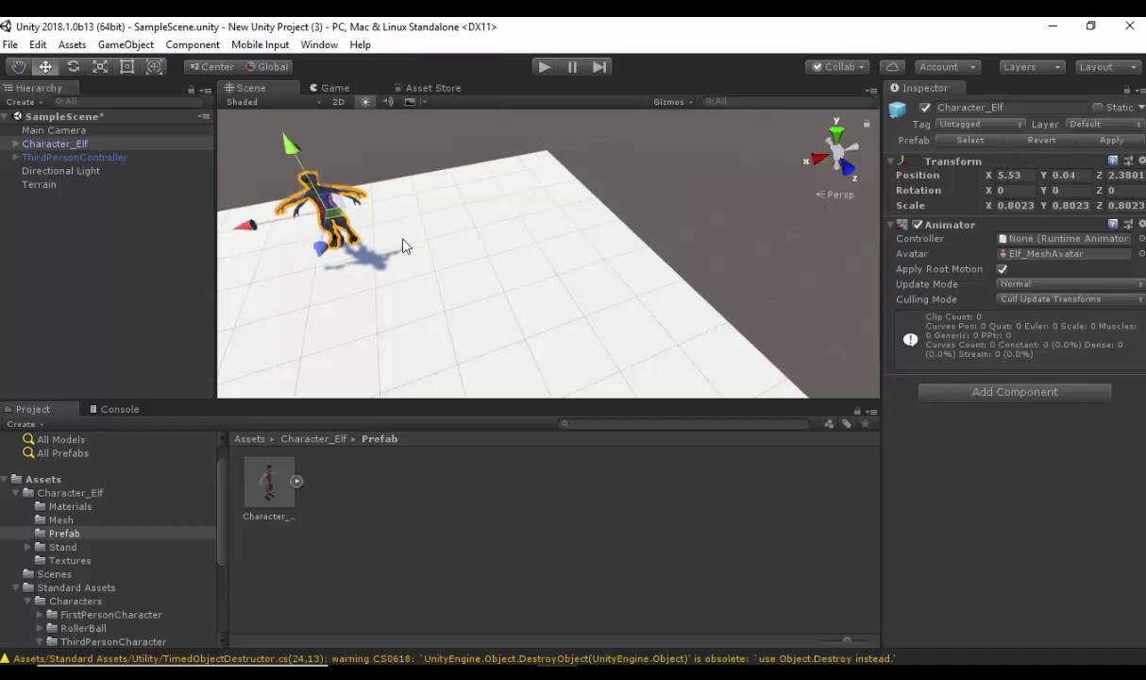
# Step: Align Character_Elf with the ThirdPersonController as seen from above, moving it to position X 5.45 and Z 2.37
pyautogui.keyDown('alt'); pyautogui.moveTo(525, 286); pyautogui.dragTo(337, 297); pyautogui.keyUp('alt')
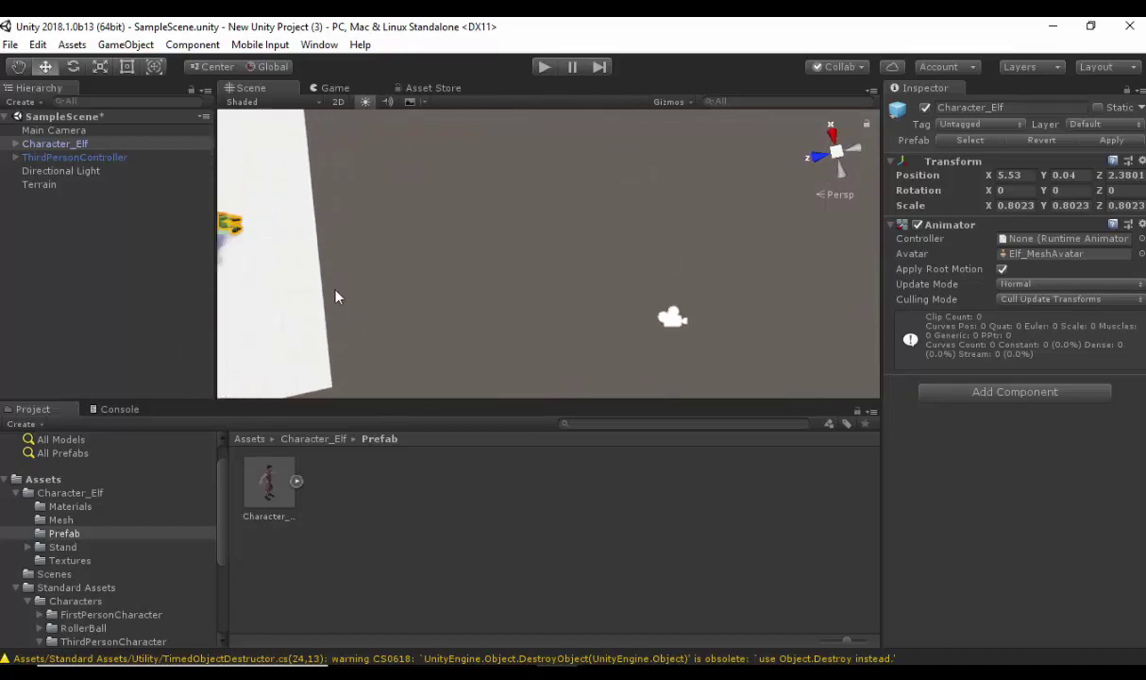
pyautogui.keyDown('alt'); pyautogui.moveTo(263, 235); pyautogui.dragTo(401, 270); pyautogui.keyUp('alt')
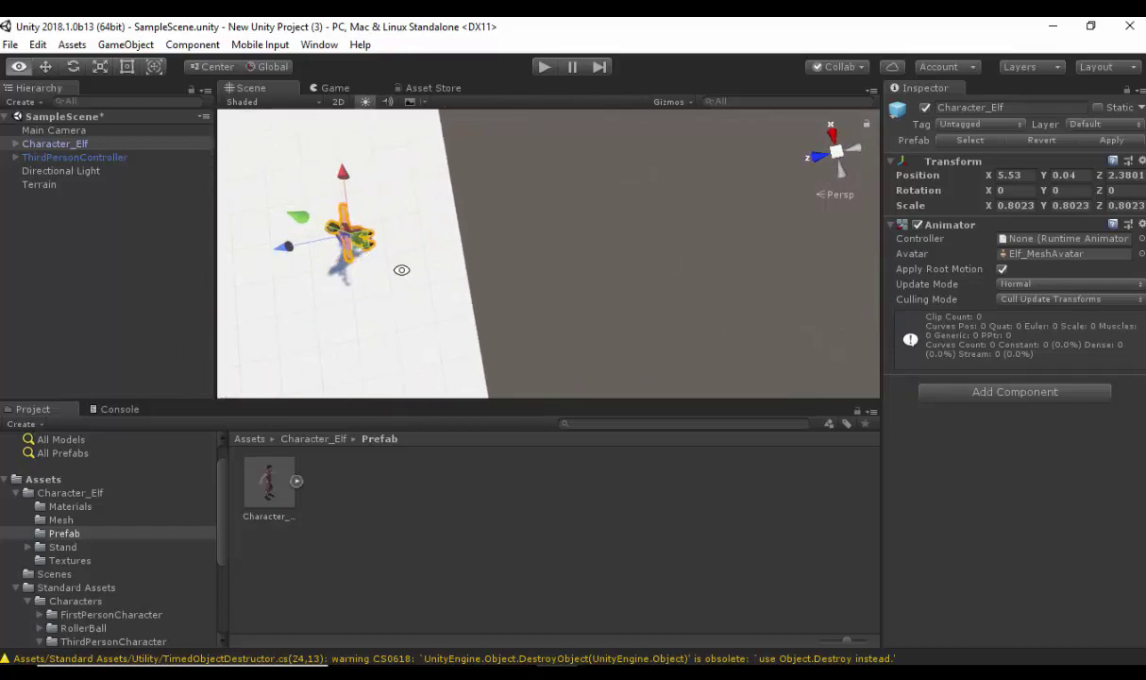
pyautogui.moveTo(396, 269); pyautogui.dragTo(518, 331, button='middle')
pyautogui.moveTo(484, 267); pyautogui.dragTo(519, 235)
pyautogui.moveTo(520, 235); pyautogui.dragTo(480, 313, button='middle')
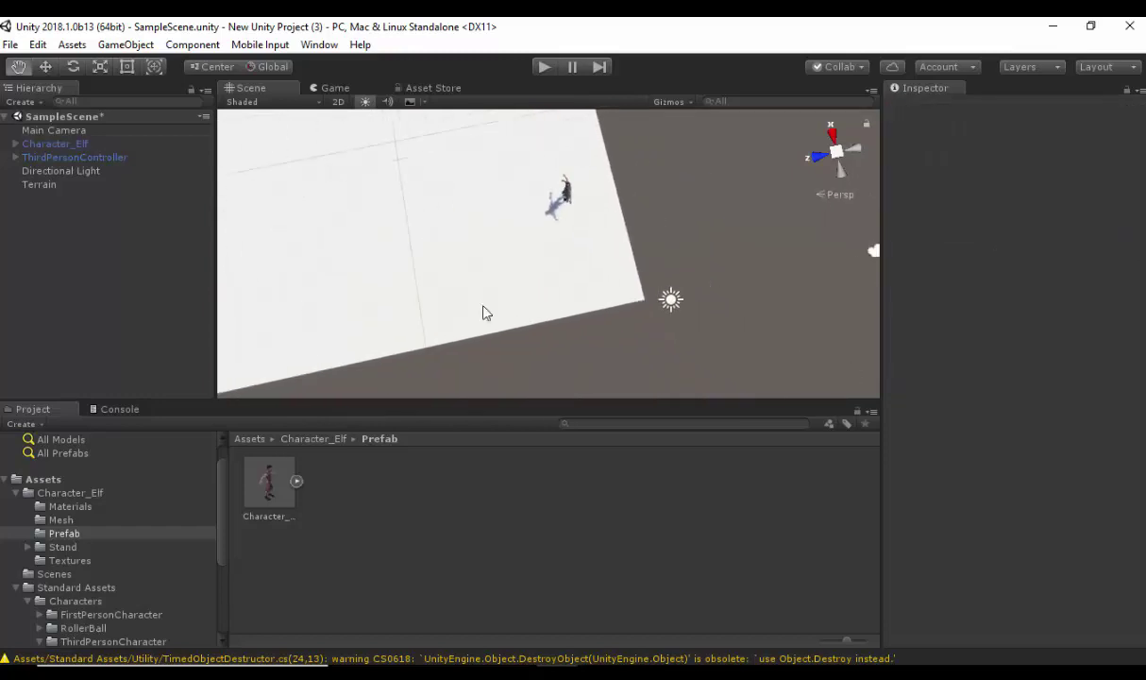
pyautogui.scroll(3, 499, 295)
pyautogui.moveTo(583, 269); pyautogui.dragTo(537, 302, button='middle')
pyautogui.moveTo(498, 210); pyautogui.dragTo(470, 263, button='middle')
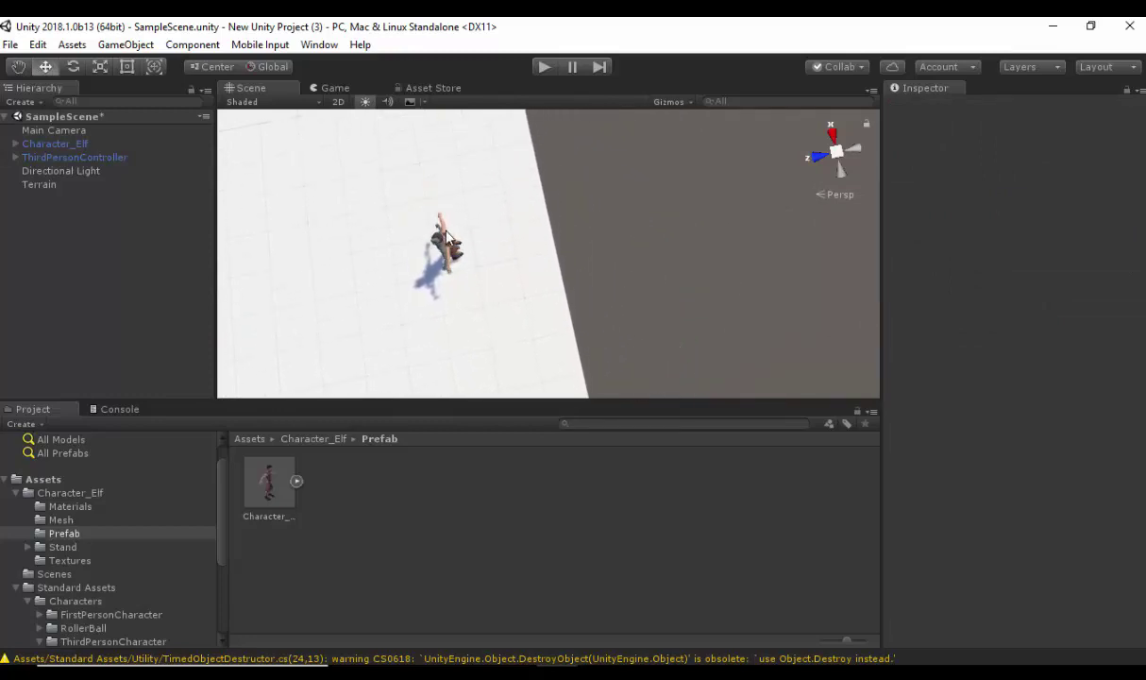
pyautogui.click(448, 236)
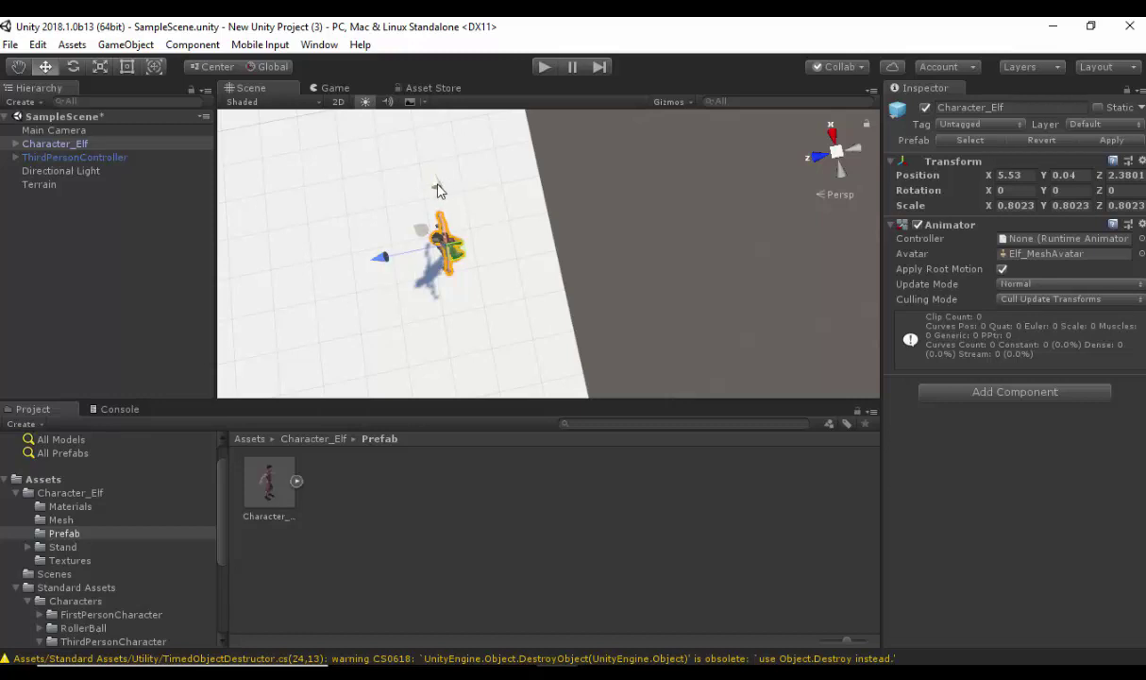
pyautogui.moveTo(438, 189); pyautogui.dragTo(433, 191)
pyautogui.click(515, 300)
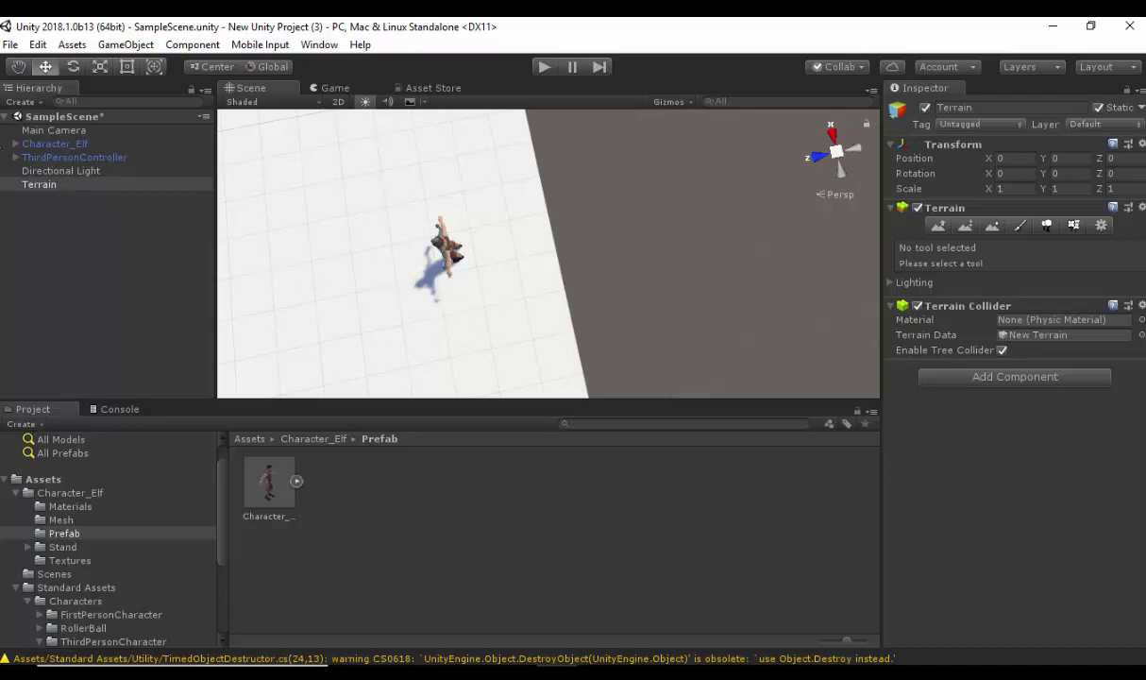
pyautogui.click(446, 248)
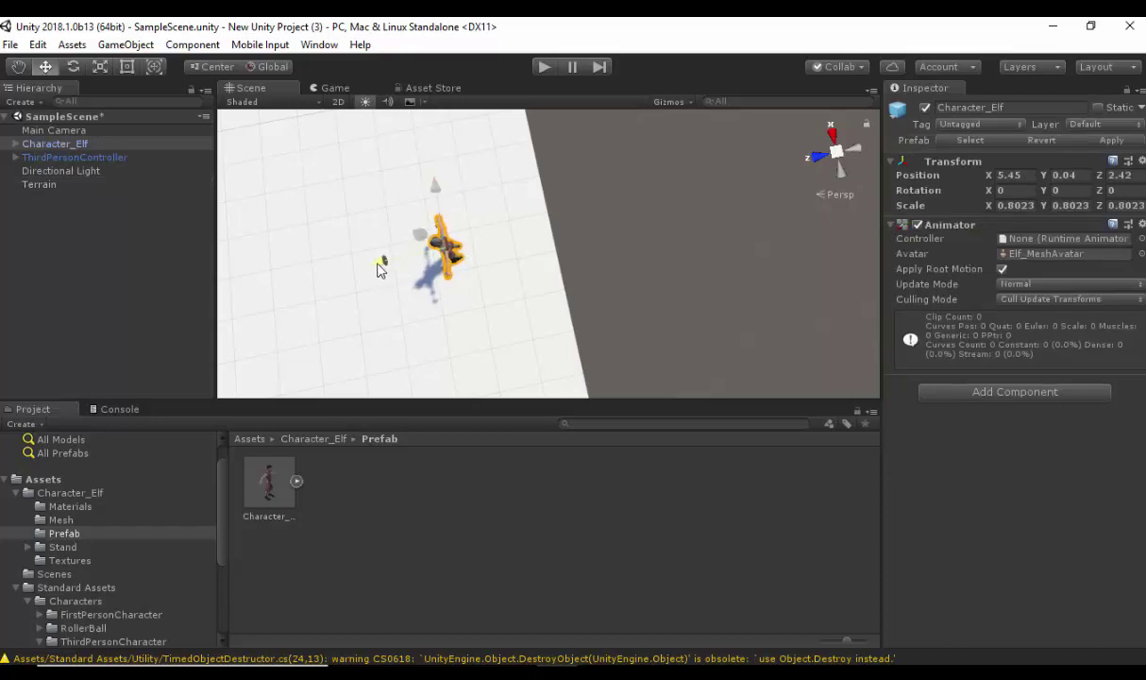
pyautogui.click(403, 307)
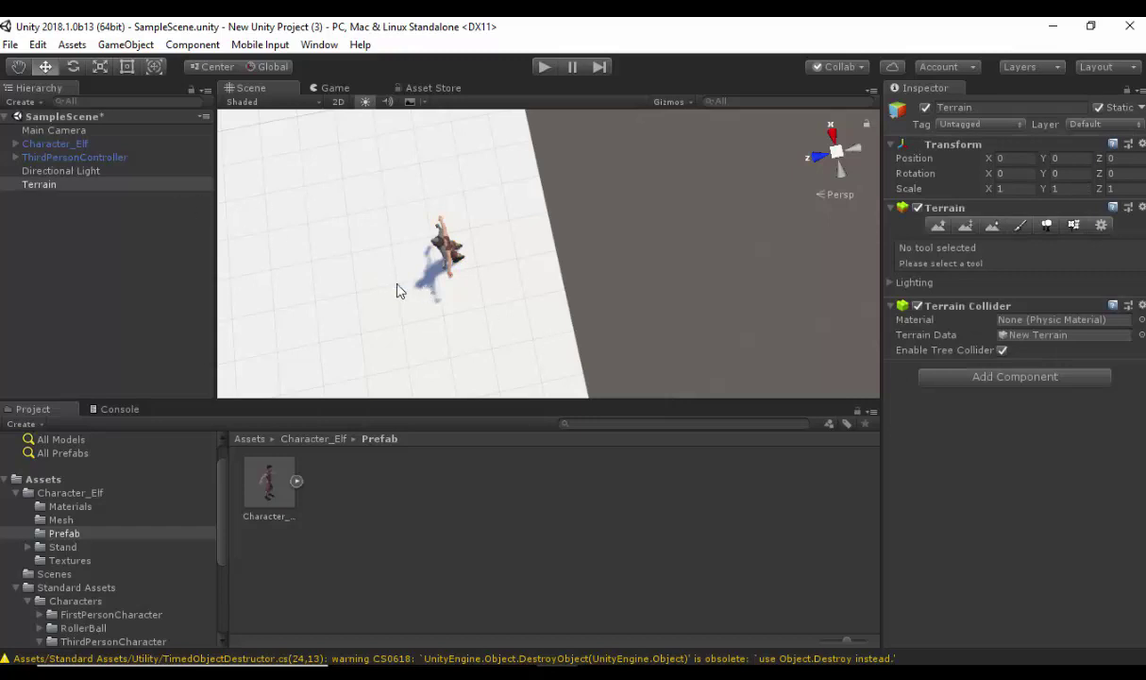
# Step: Make Character_Elf a child of the ThirdPersonController object
pyautogui.click(25, 157)
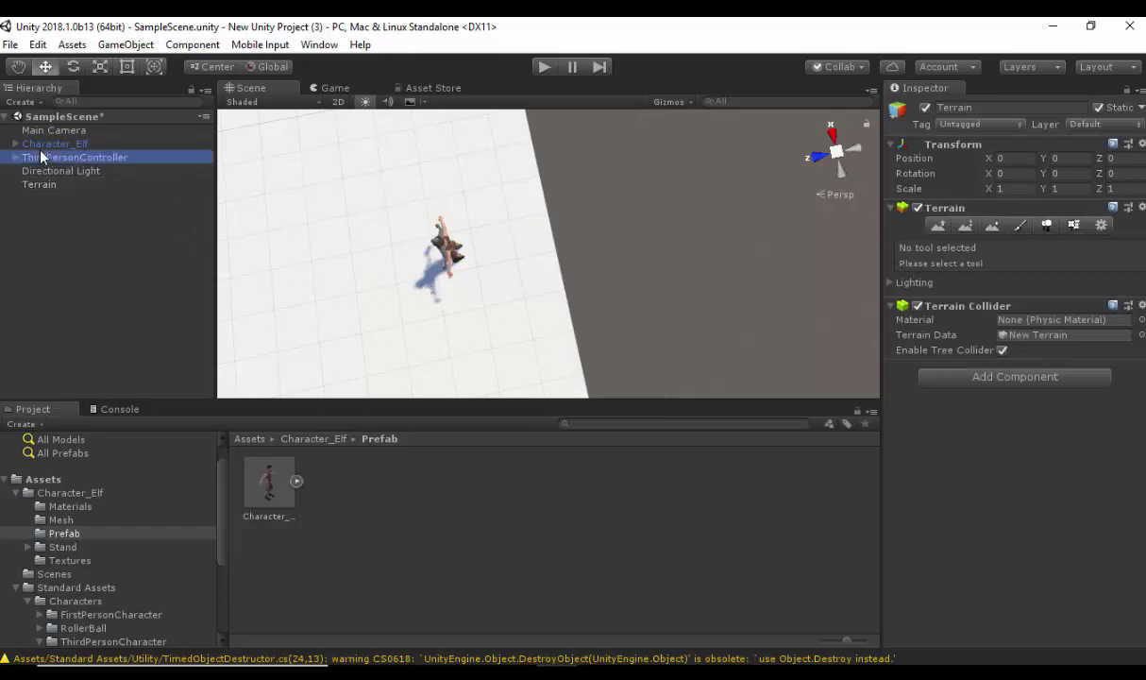
pyautogui.click(47, 144)
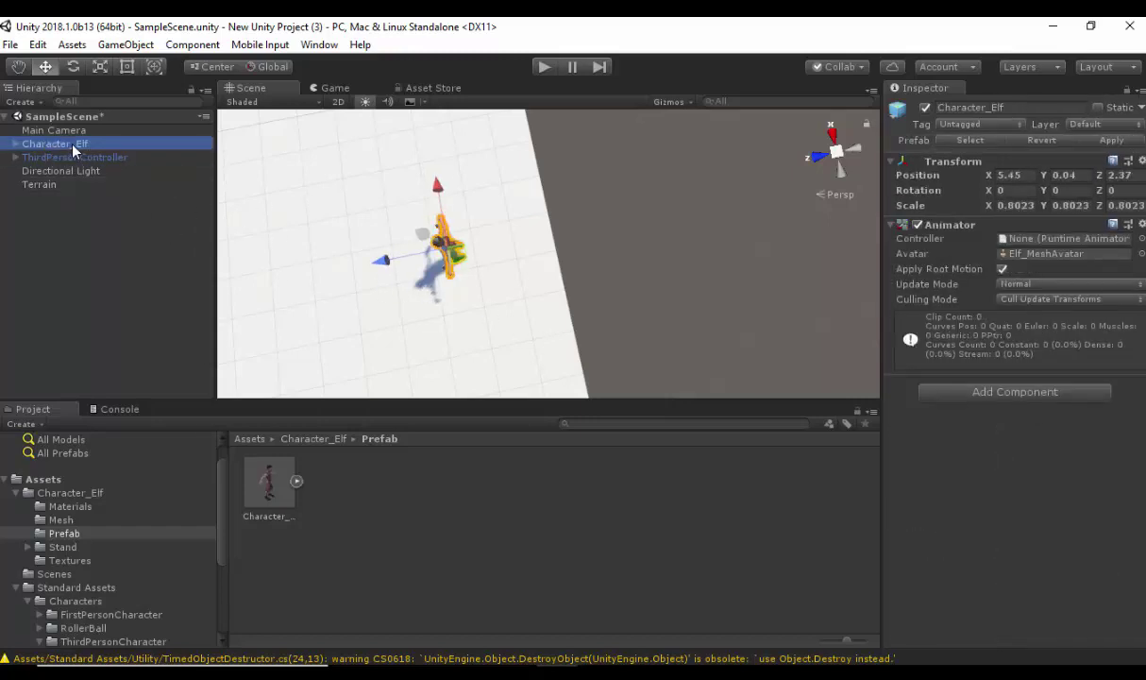
pyautogui.moveTo(73, 148); pyautogui.dragTo(73, 159)
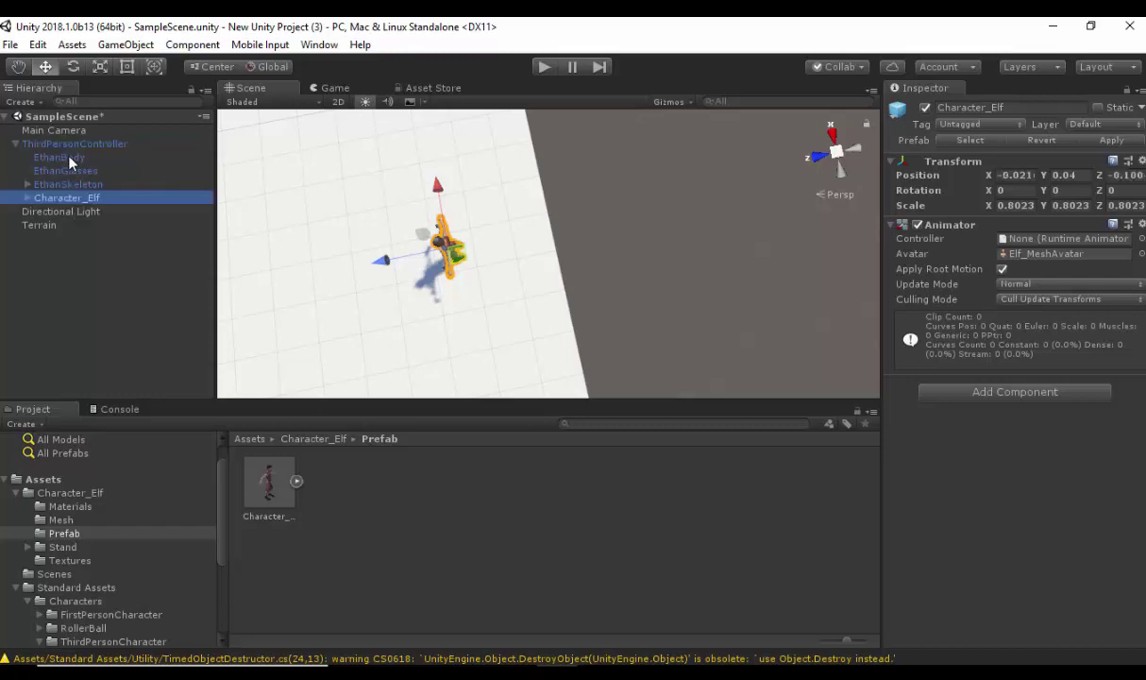
# Step: Review the ThirdPersonController's physics and collider settings and its Third Person Character script component
pyautogui.click(82, 145)
pyautogui.scroll(-5, 999, 444)
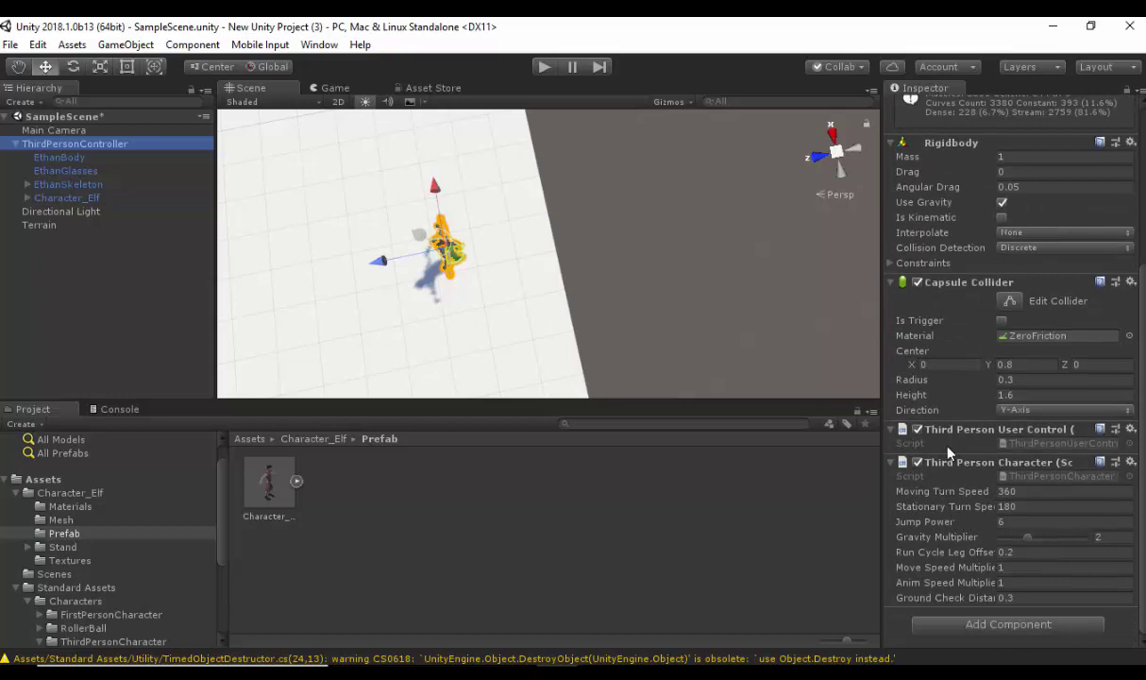
pyautogui.click(944, 462)
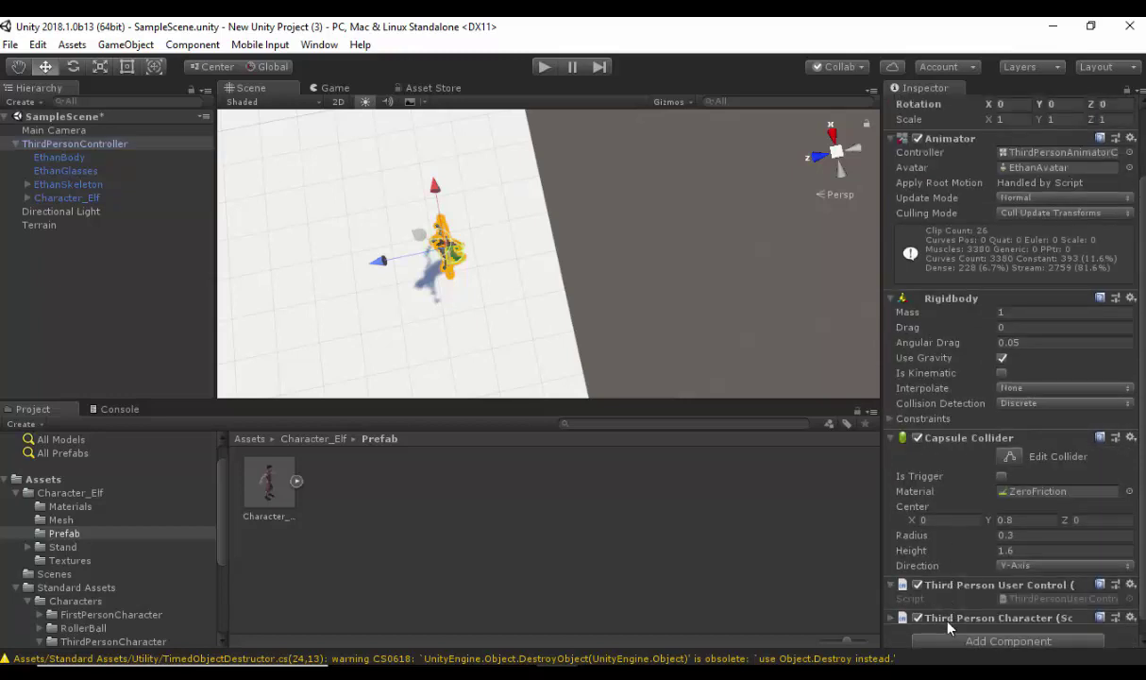
pyautogui.click(929, 618)
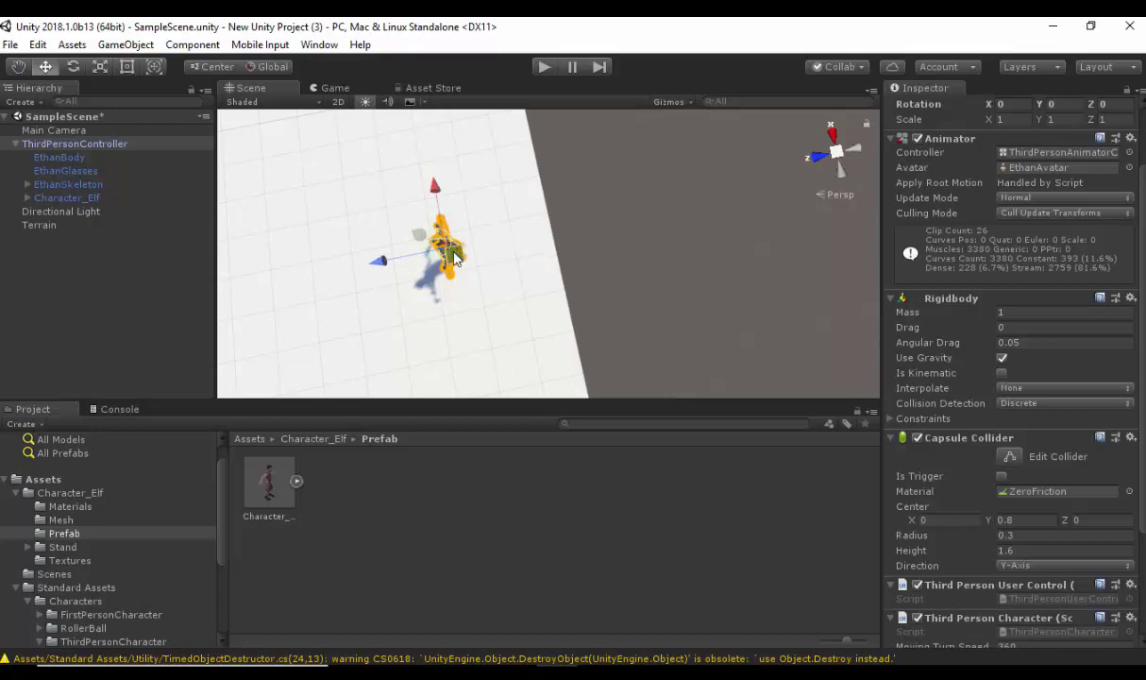
# Step: Delete the EthanBody and EthanGlasses objects from the ThirdPersonController
pyautogui.click(69, 157)
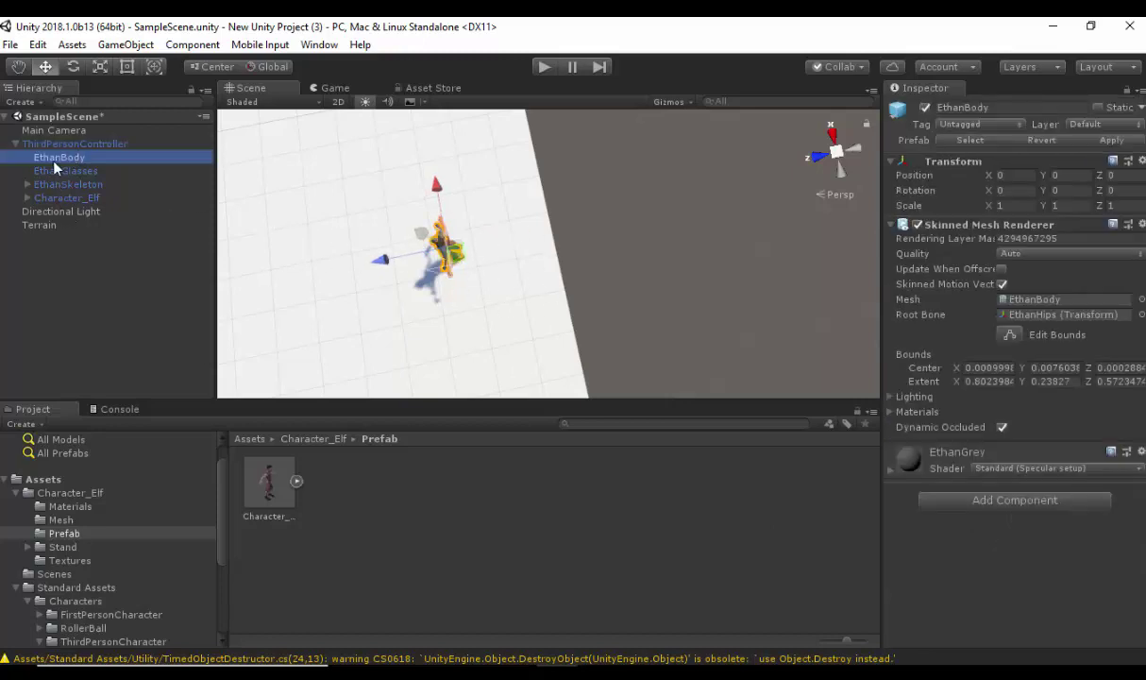
pyautogui.rightClick(62, 159)
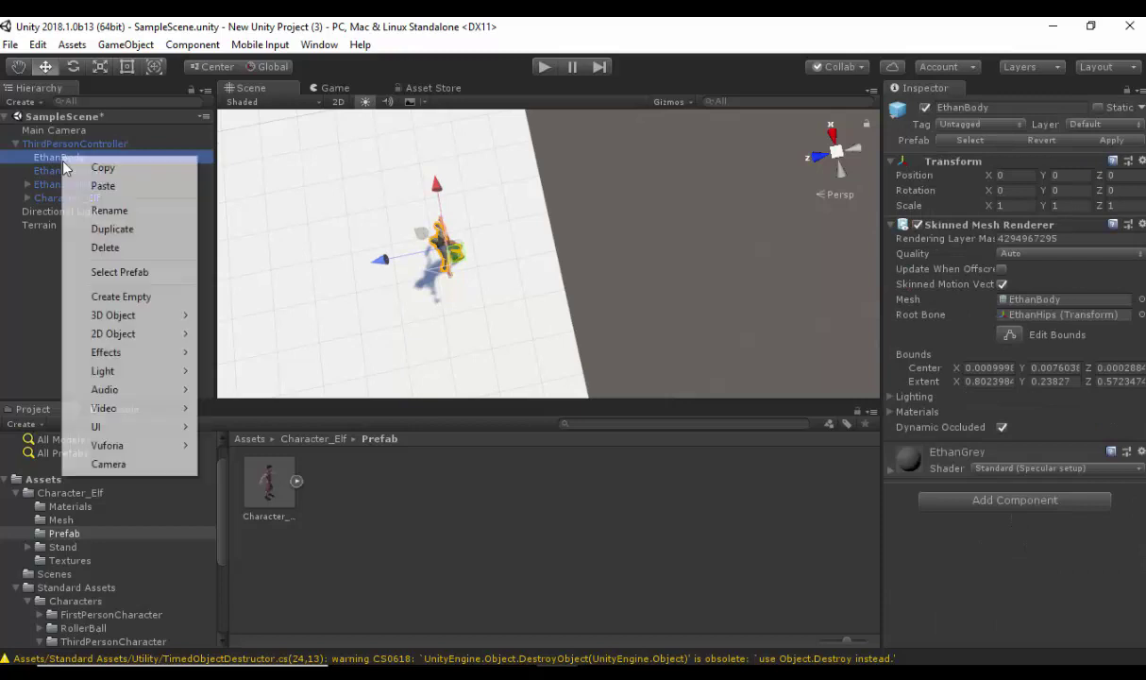
pyautogui.click(109, 249)
pyautogui.click(609, 380)
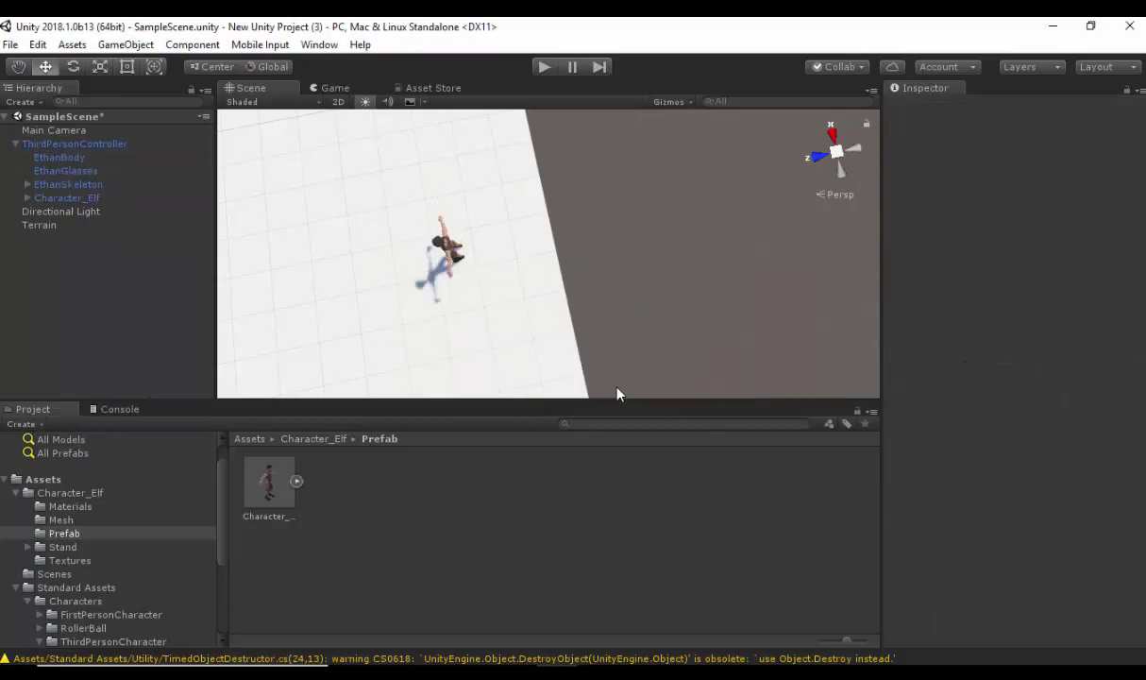
pyautogui.click(53, 157)
pyautogui.rightClick(53, 158)
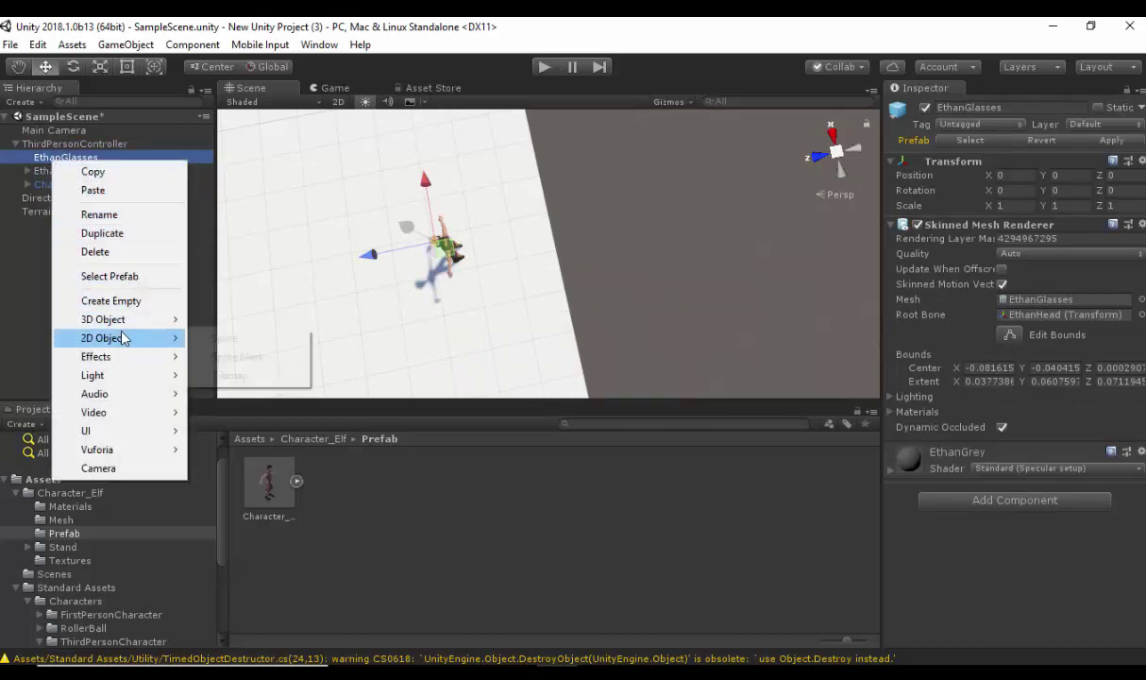
pyautogui.click(94, 251)
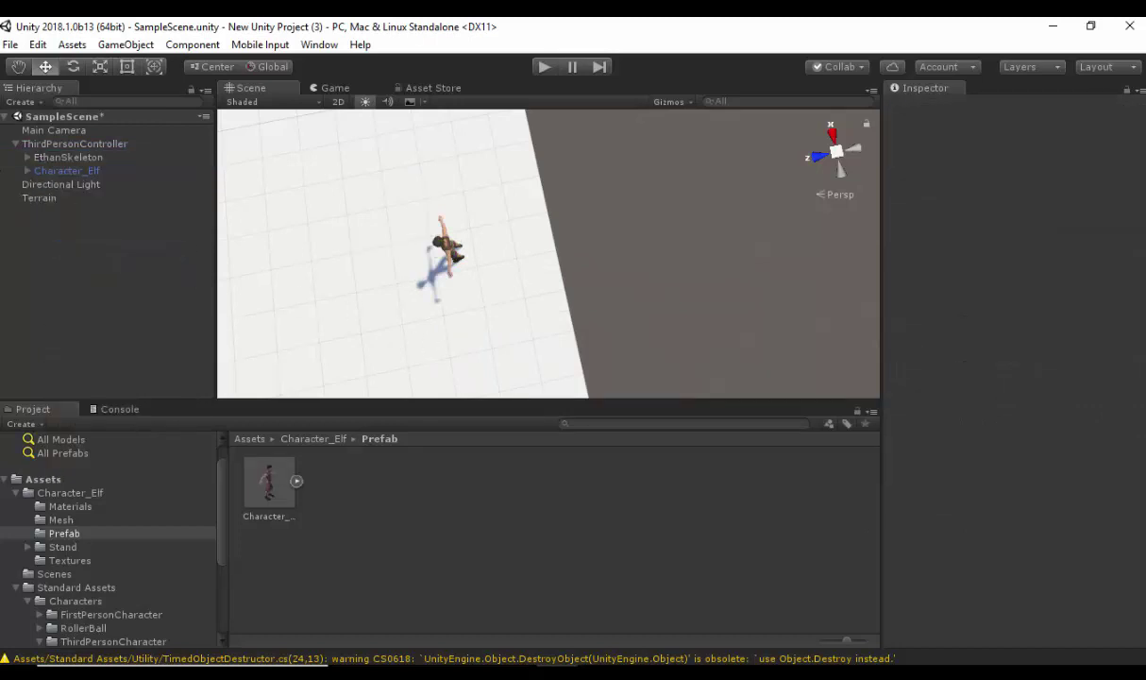
# Step: Delete the EthanSkeleton object so that Character_Elf is the ThirdPersonController's only child
pyautogui.click(47, 172)
pyautogui.click(54, 161)
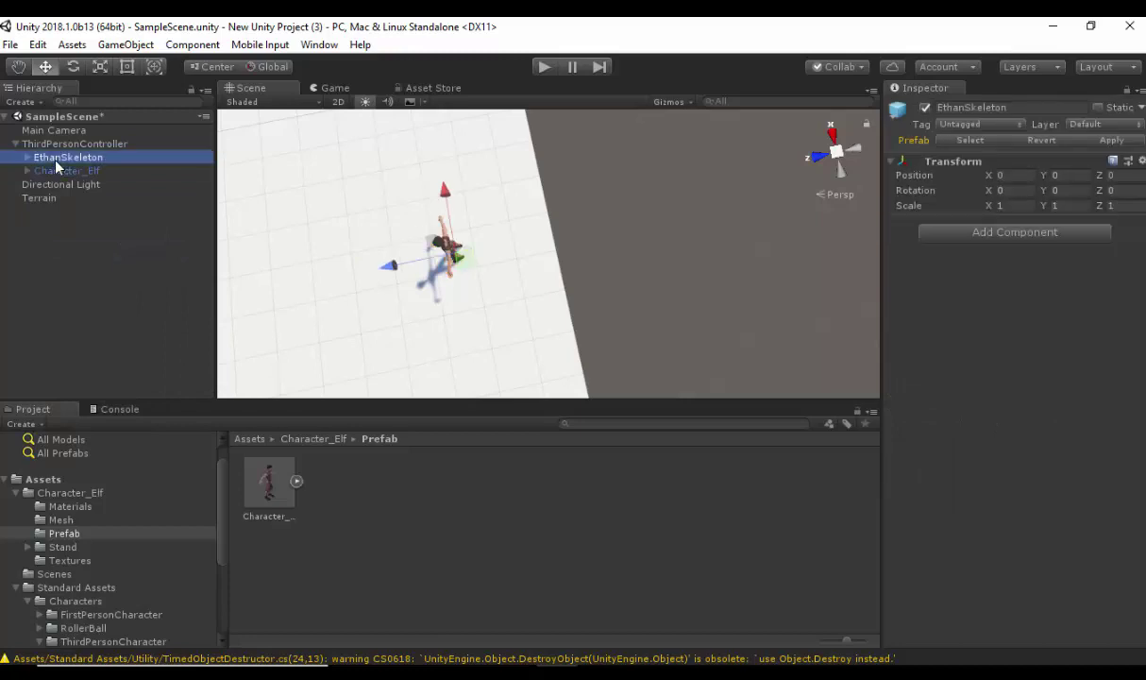
pyautogui.rightClick(55, 161)
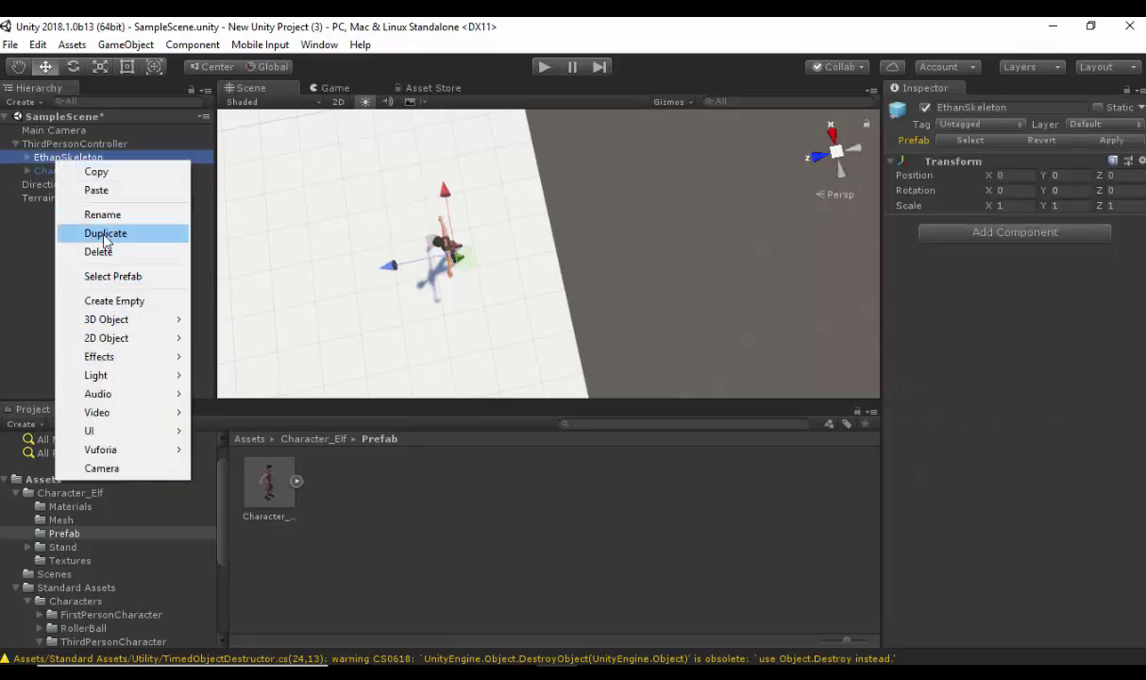
pyautogui.click(125, 255)
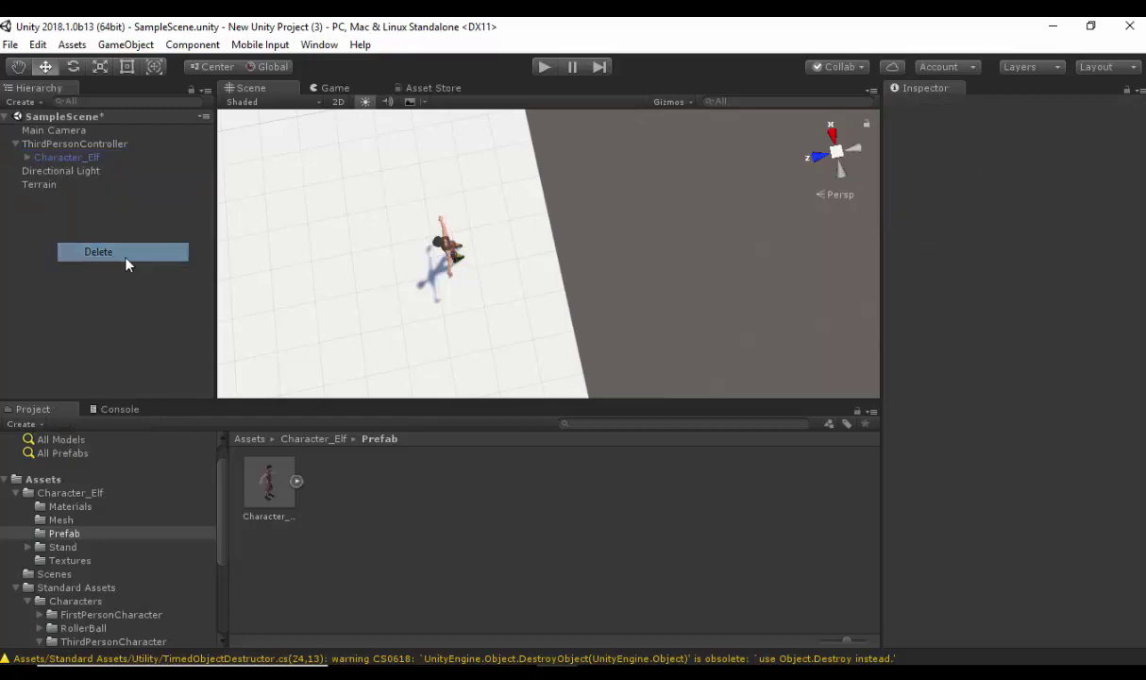
# Step: Assign Elf_MeshAvatar as the avatar of the ThirdPersonController's Animator component
pyautogui.click(60, 145)
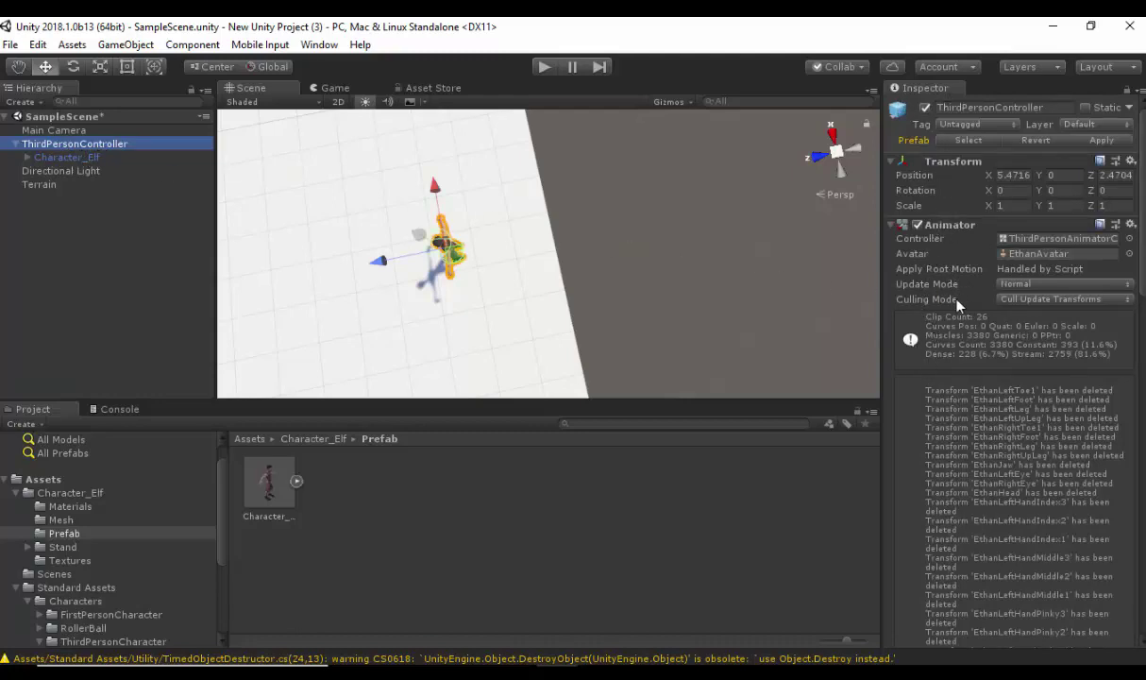
pyautogui.scroll(-10, 959, 305)
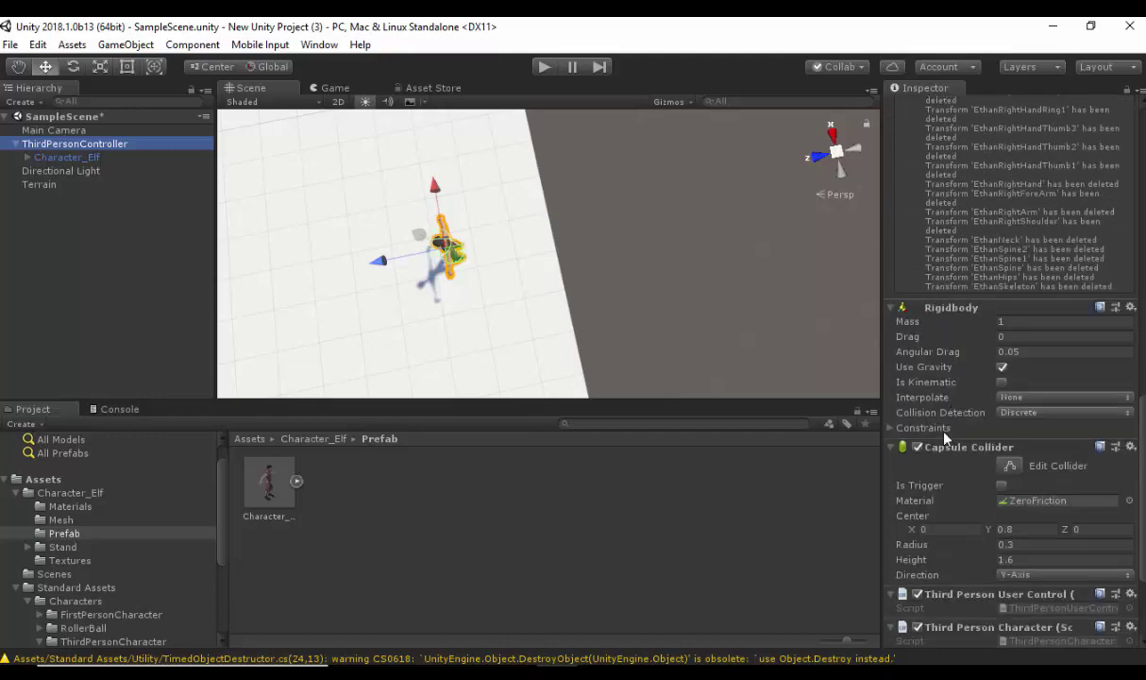
pyautogui.scroll(10, 944, 388)
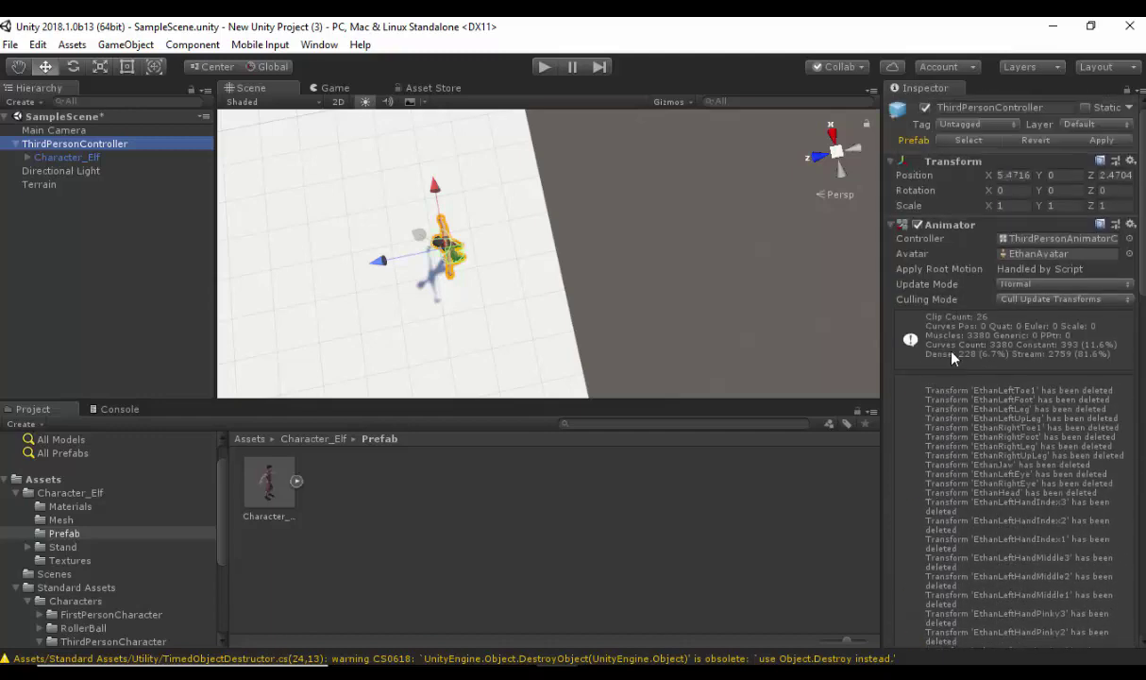
pyautogui.click(936, 257)
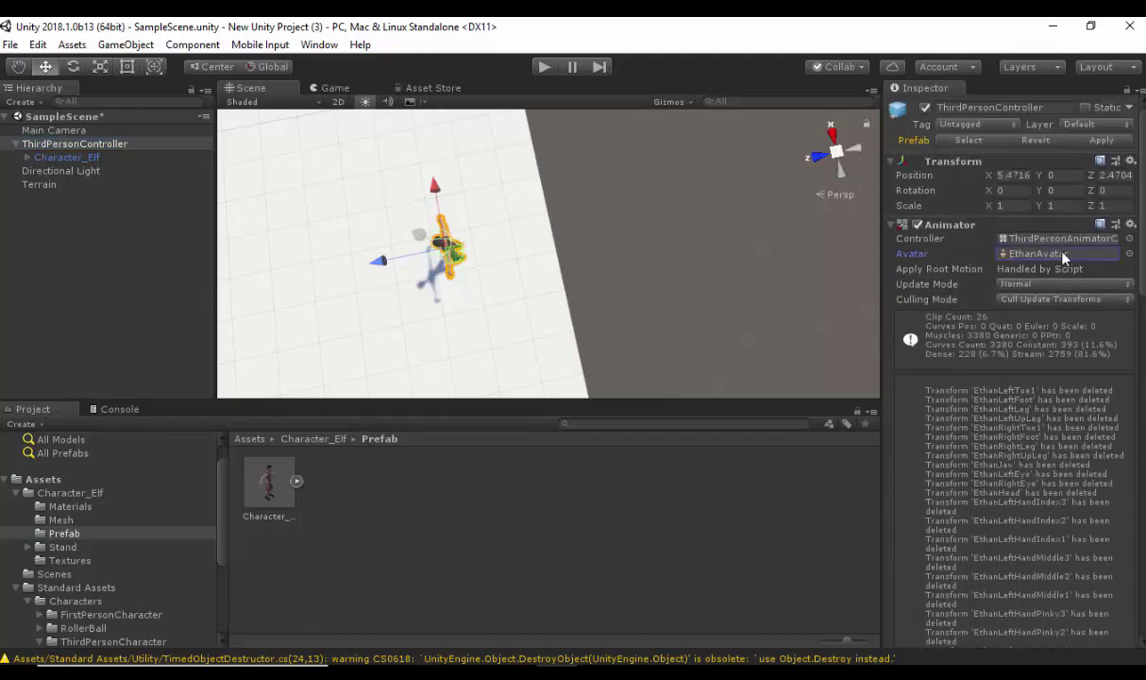
pyautogui.click(1129, 254)
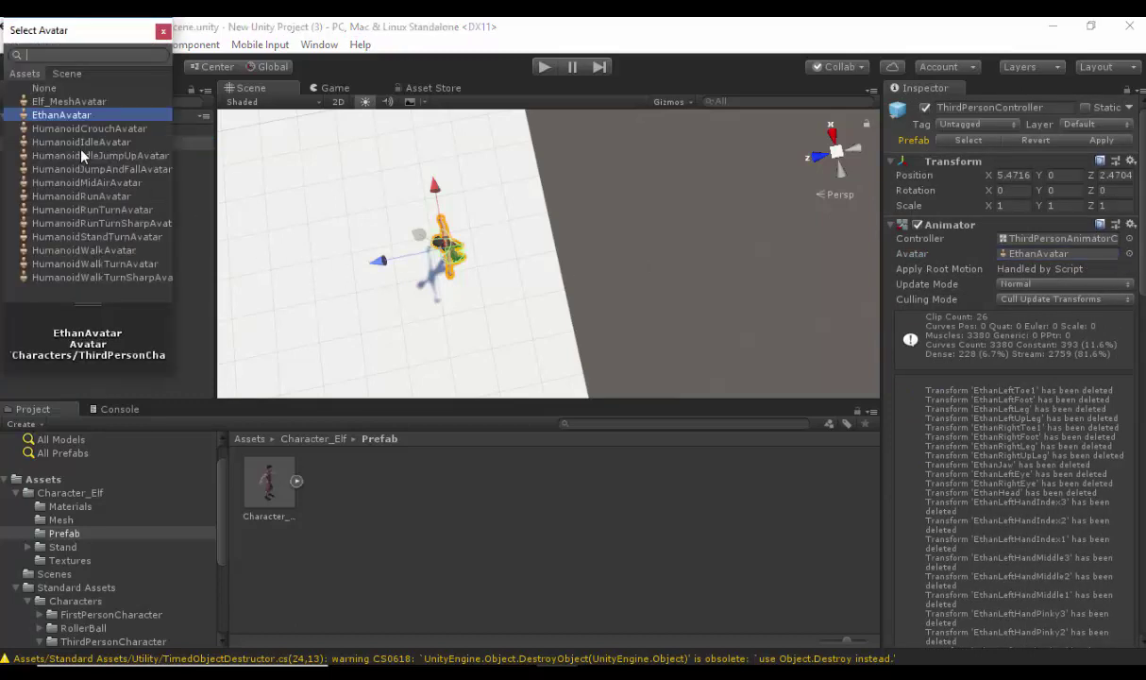
pyautogui.click(48, 102)
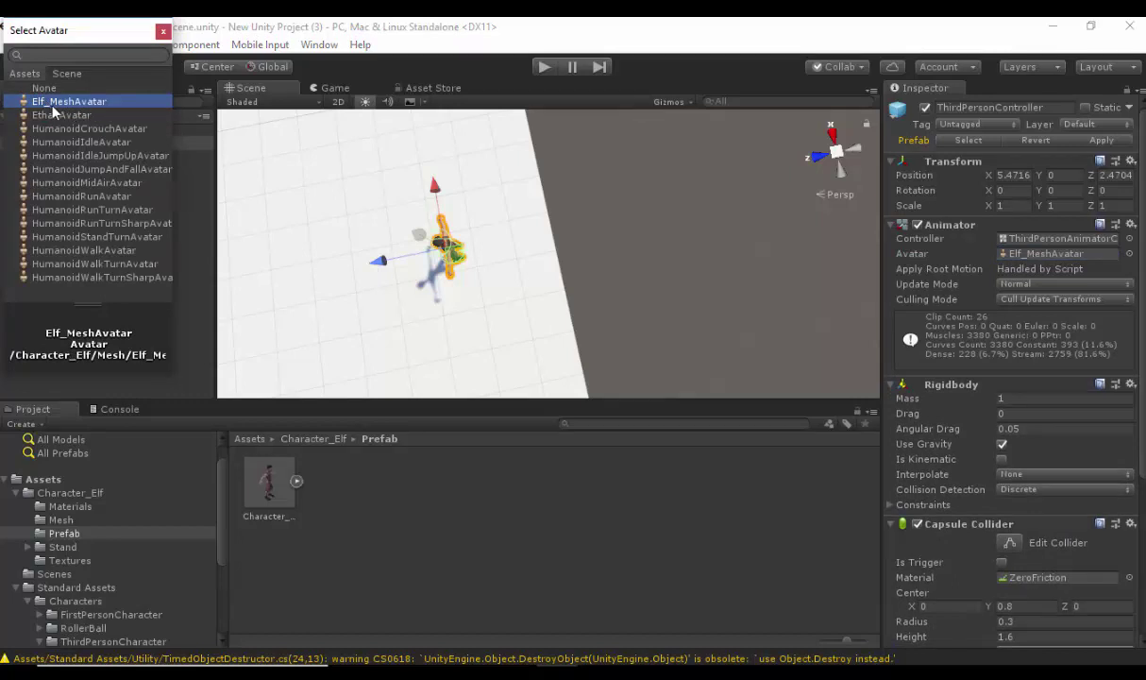
pyautogui.click(162, 32)
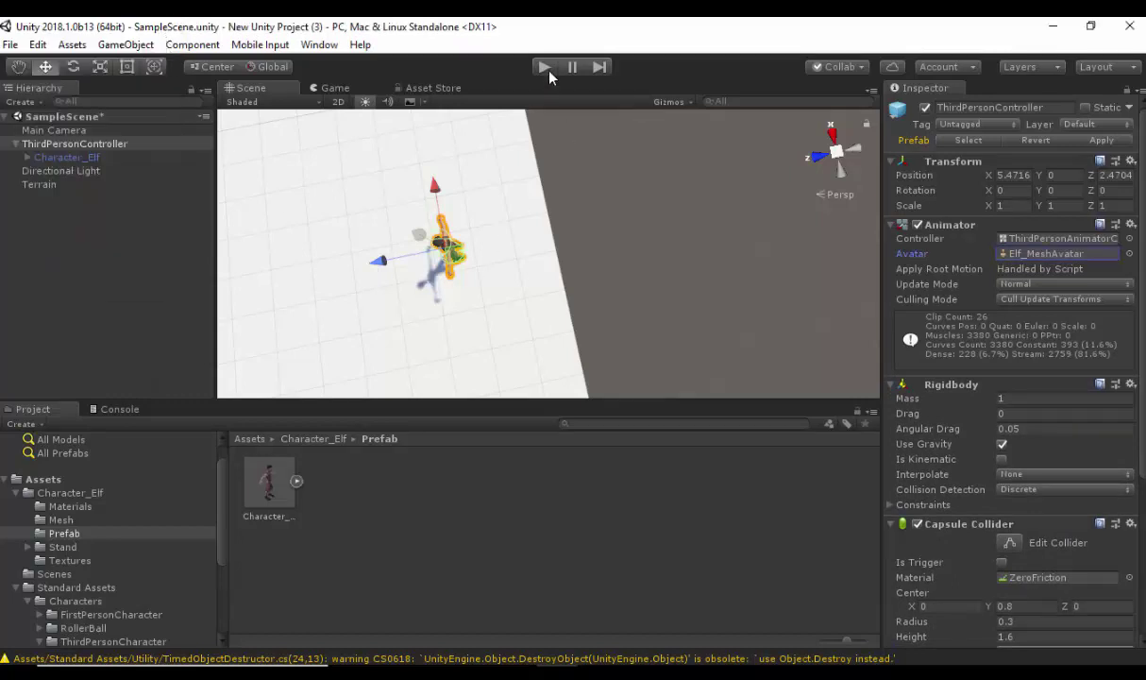
# Step: Set the ThirdPersonController's position to X 5 and Z 2
pyautogui.click(448, 253)
pyautogui.click(63, 144)
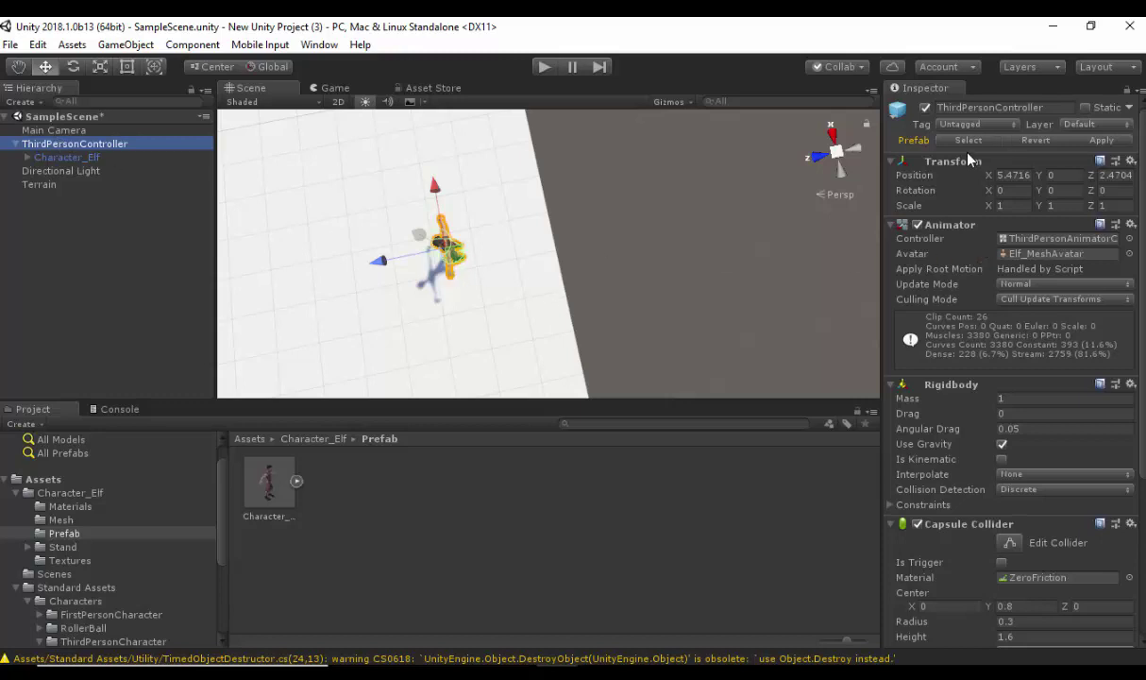
pyautogui.click(1012, 175)
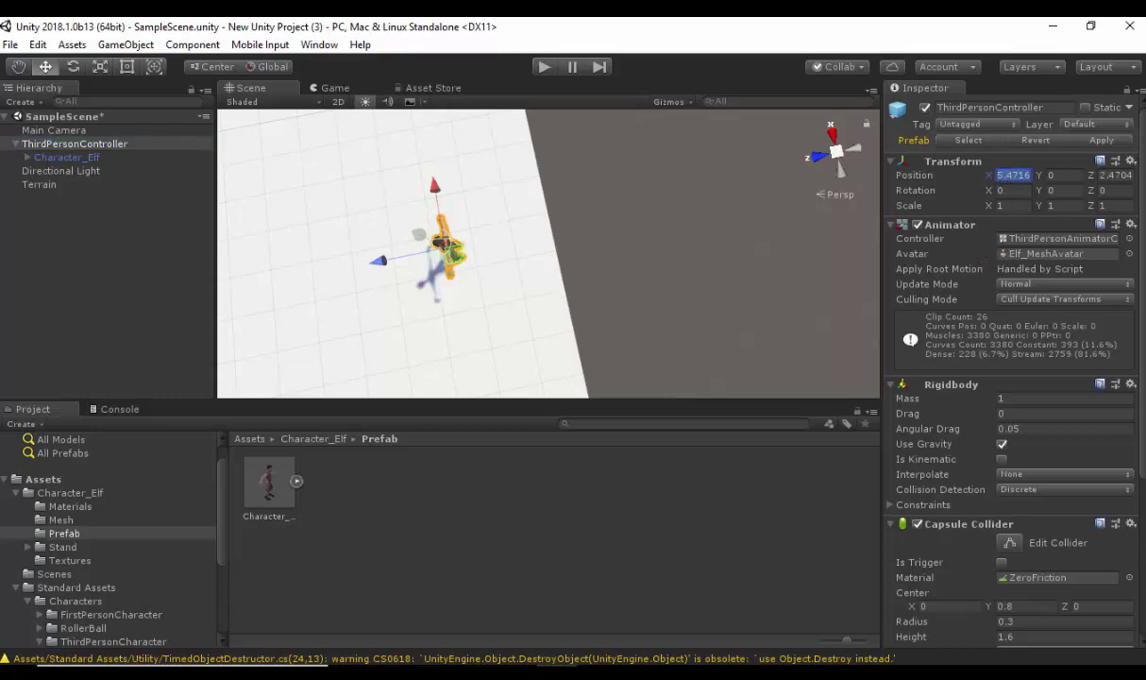
pyautogui.write('5')
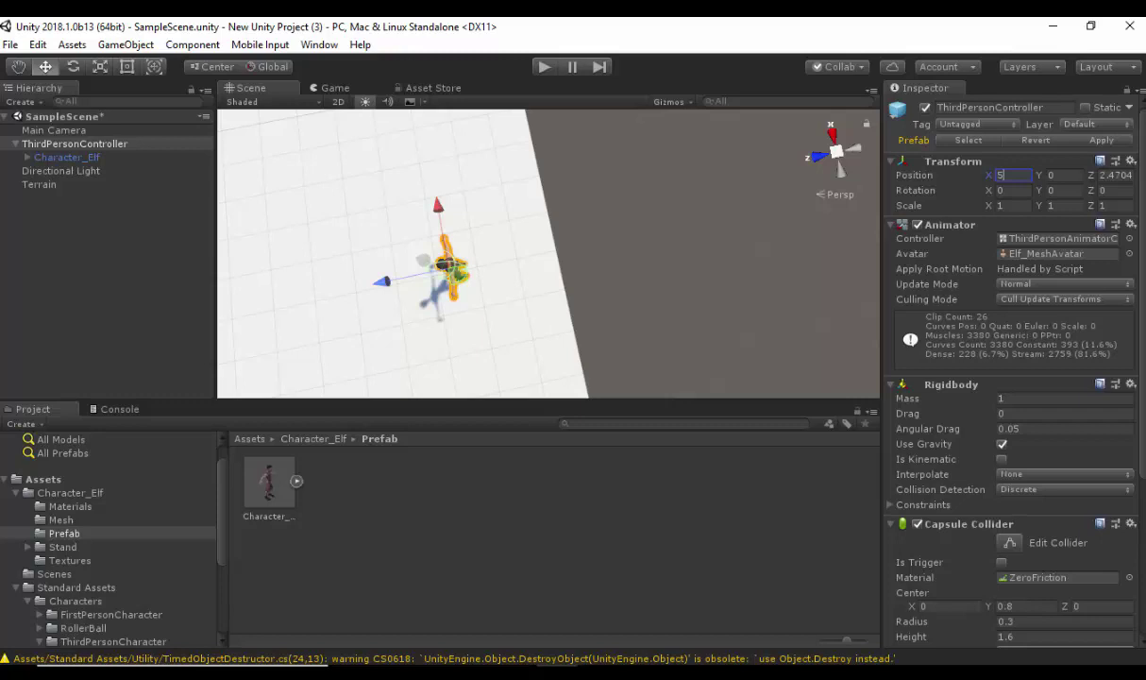
pyautogui.click(1099, 176)
pyautogui.write('2')
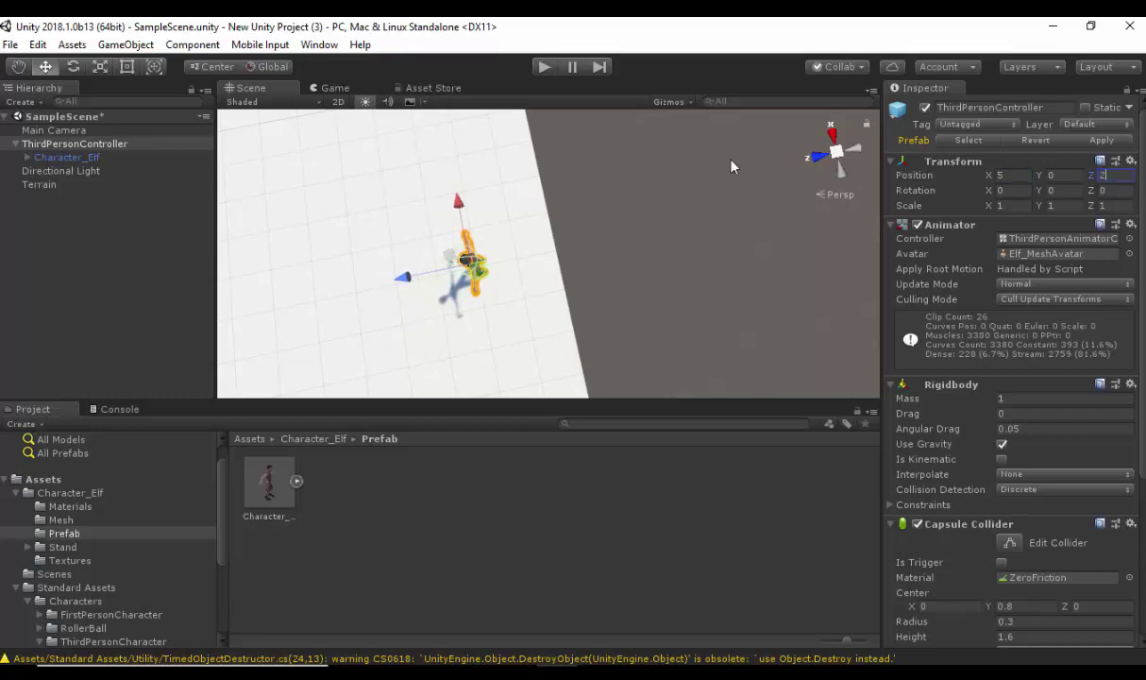
# Step: Set the Main Camera's position to X 5 and Z 2
pyautogui.click(47, 131)
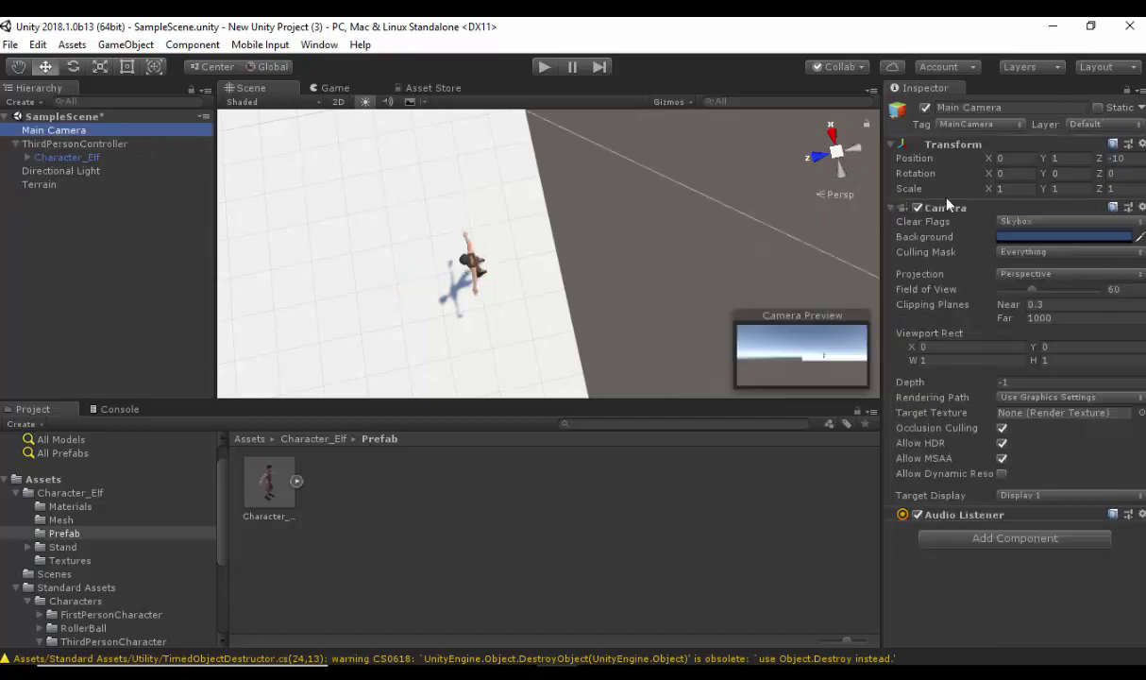
pyautogui.click(1023, 158)
pyautogui.write('5')
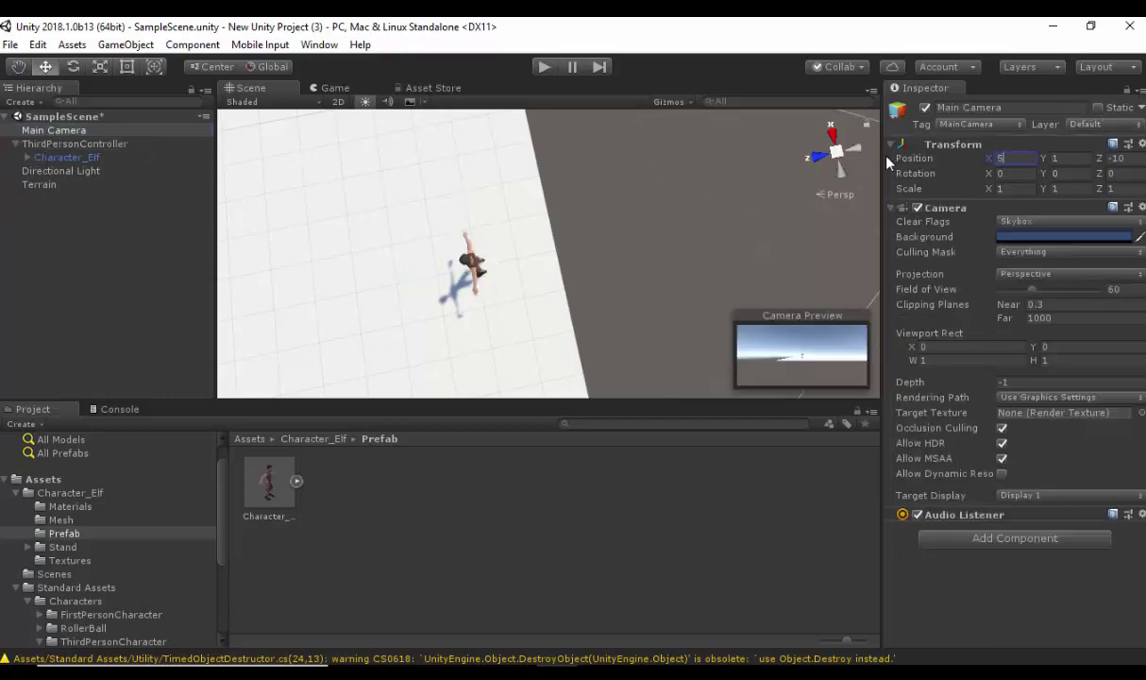
pyautogui.press('Tab')
pyautogui.press('Tab')
pyautogui.write('2')
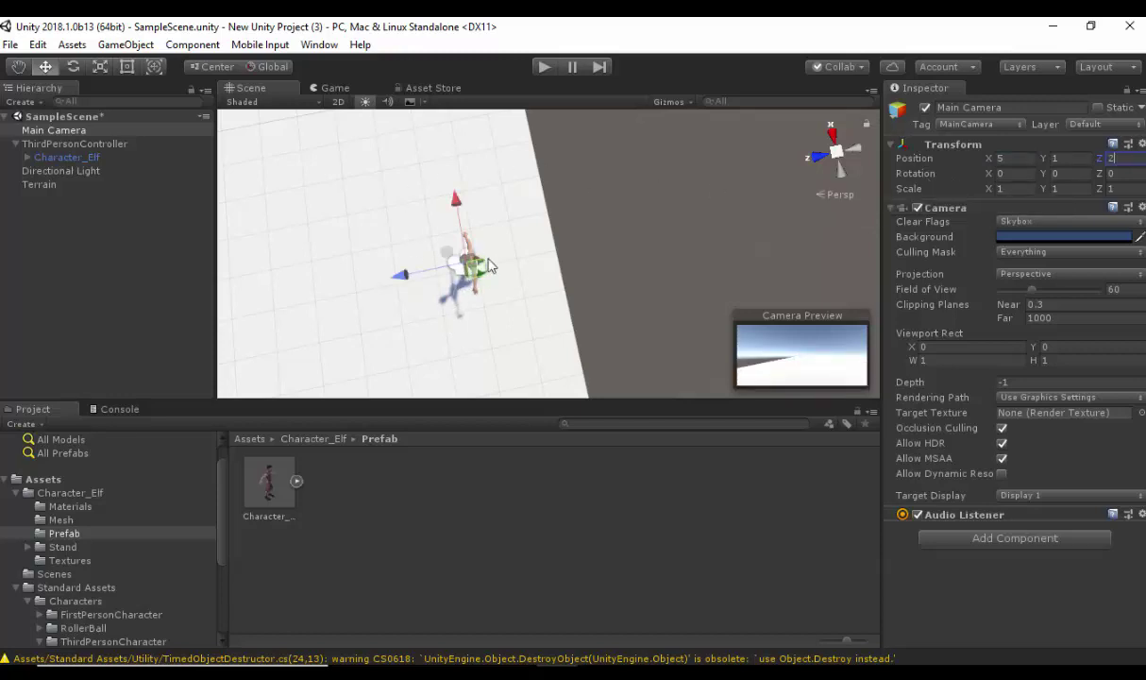
# Step: Move the Main Camera behind and above the elf, to about X 4.88, Y 1.66, Z 0.12
pyautogui.moveTo(400, 280); pyautogui.dragTo(485, 268)
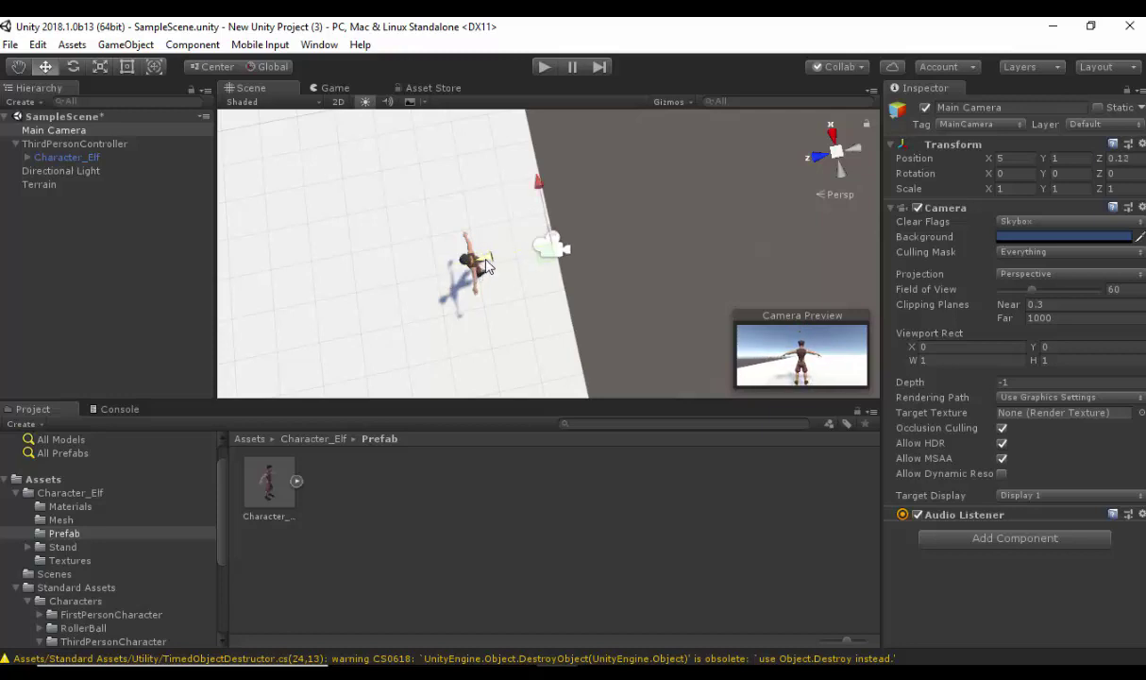
pyautogui.moveTo(545, 185); pyautogui.dragTo(595, 283)
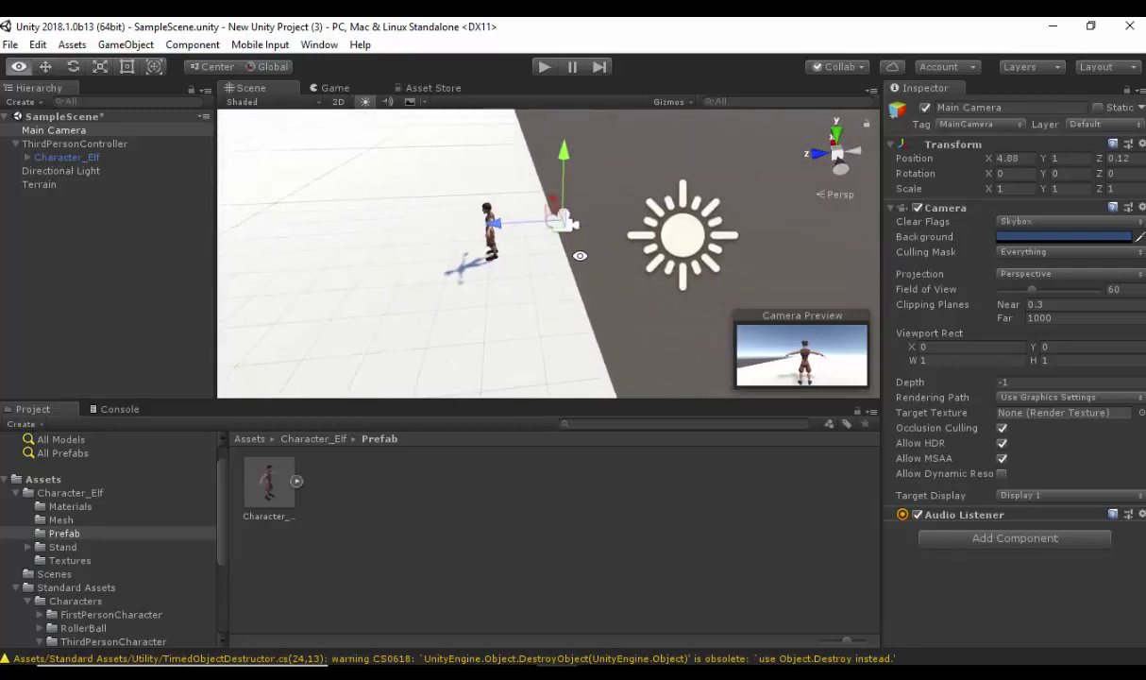
pyautogui.moveTo(565, 160); pyautogui.dragTo(561, 138)
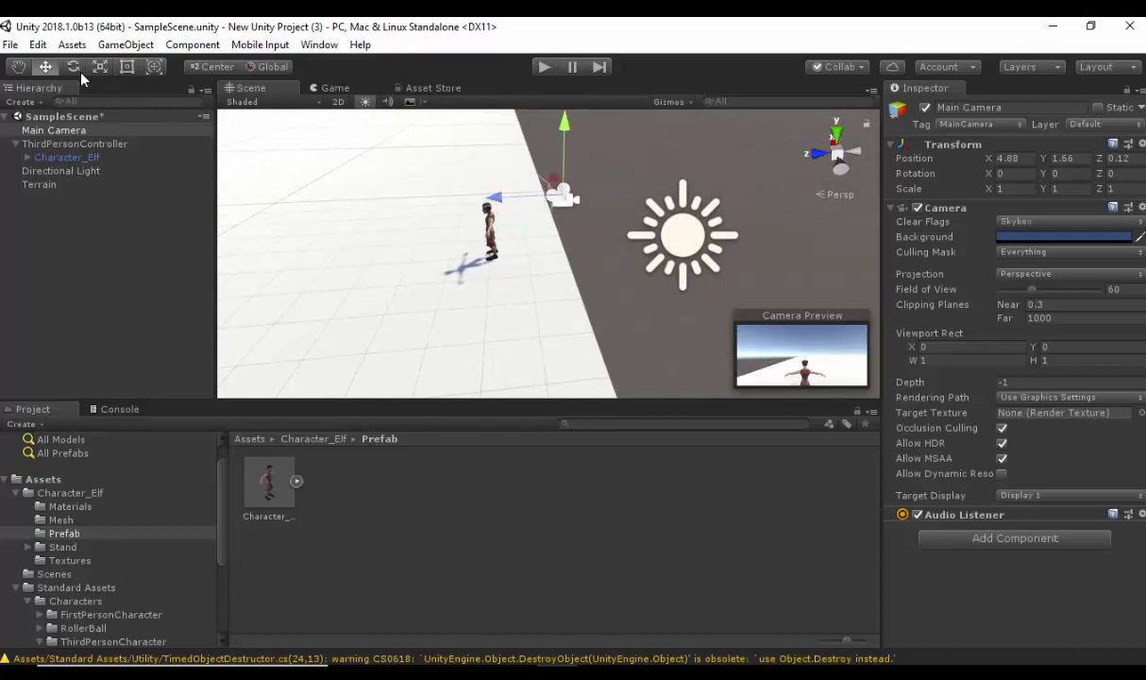
# Step: Rotate the Main Camera down toward the elf, to about X 20.9, Y -4.3, Z 1.5 degrees
pyautogui.moveTo(543, 256)
pyautogui.keyDown('alt'); pyautogui.mouseDown()
pyautogui.moveTo(557, 311)
pyautogui.moveTo(599, 376)
pyautogui.moveTo(587, 238)
pyautogui.moveTo(567, 323)
pyautogui.moveTo(575, 382)
pyautogui.moveTo(609, 286)
pyautogui.moveTo(599, 248)
pyautogui.moveTo(576, 283)
pyautogui.moveTo(567, 274)
pyautogui.moveTo(590, 265)
pyautogui.moveTo(541, 235)
pyautogui.mouseUp(); pyautogui.keyUp('alt')
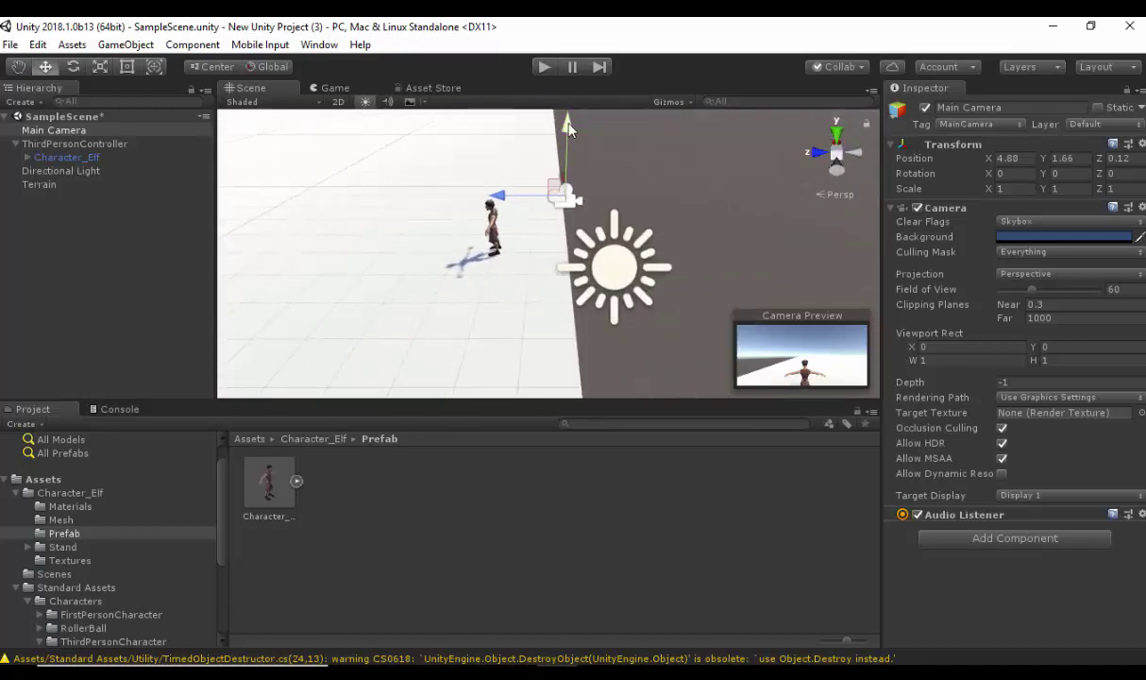
pyautogui.click(74, 67)
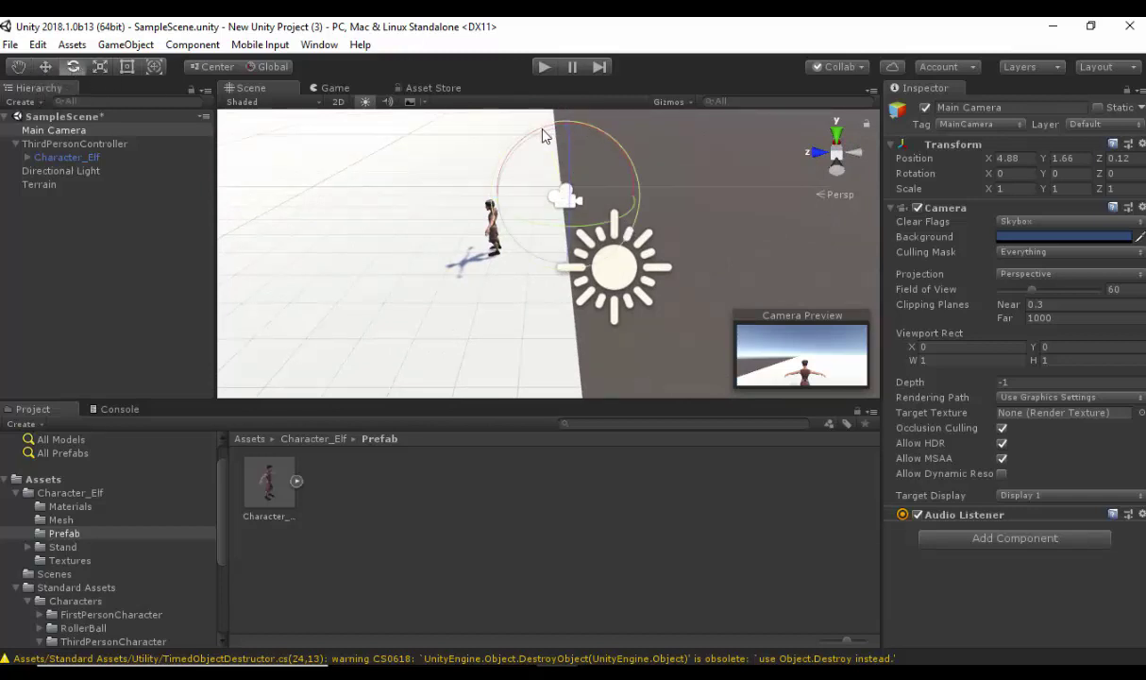
pyautogui.moveTo(543, 137); pyautogui.dragTo(530, 194)
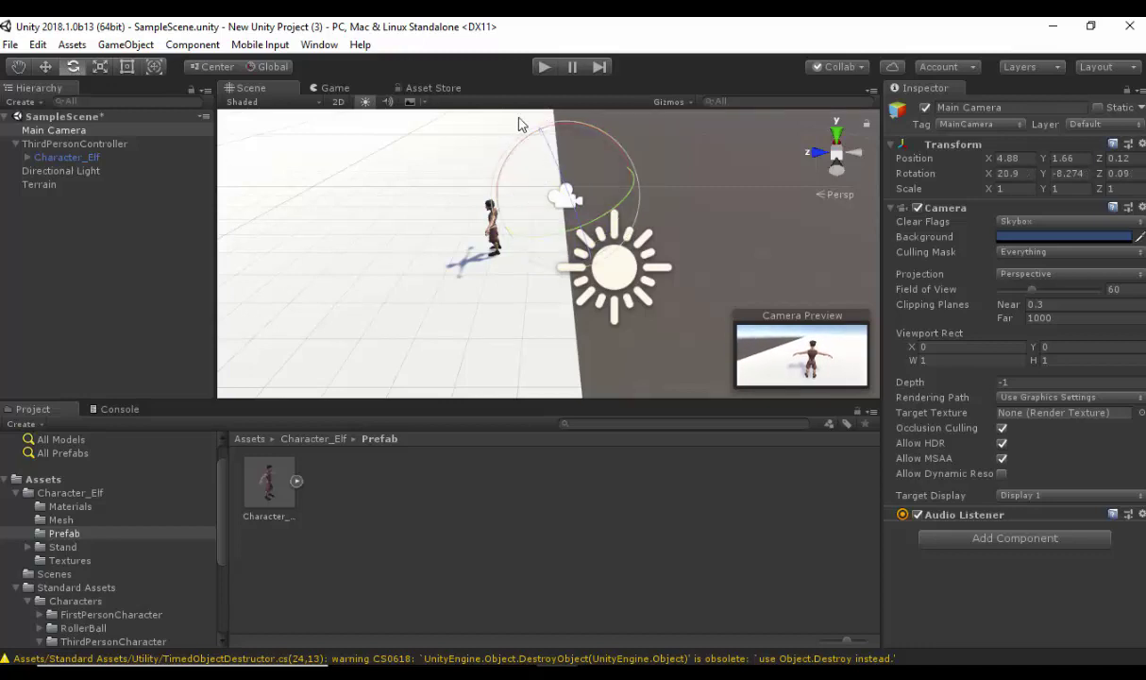
pyautogui.moveTo(556, 154); pyautogui.dragTo(563, 294)
pyautogui.moveTo(557, 240)
pyautogui.mouseDown()
pyautogui.moveTo(537, 238)
pyautogui.moveTo(552, 244)
pyautogui.mouseUp()
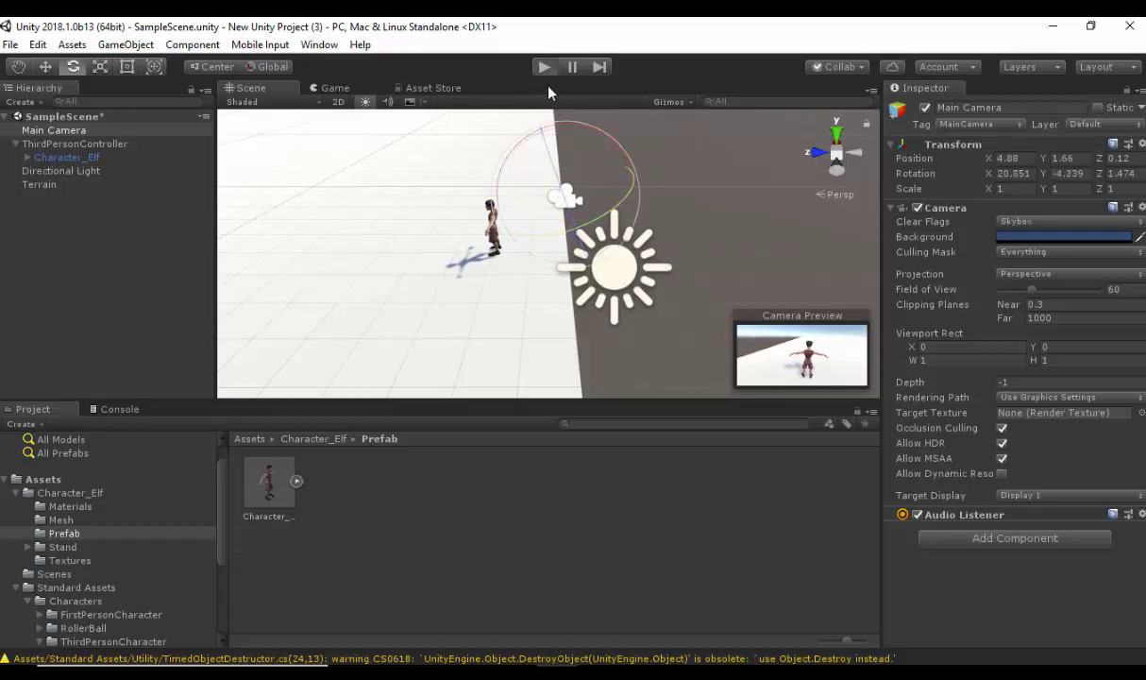
# Step: Play-test the scene by running the elf in all directions, jumping and crouching, and end play mode
pyautogui.hotkey('ctrl', 'p')
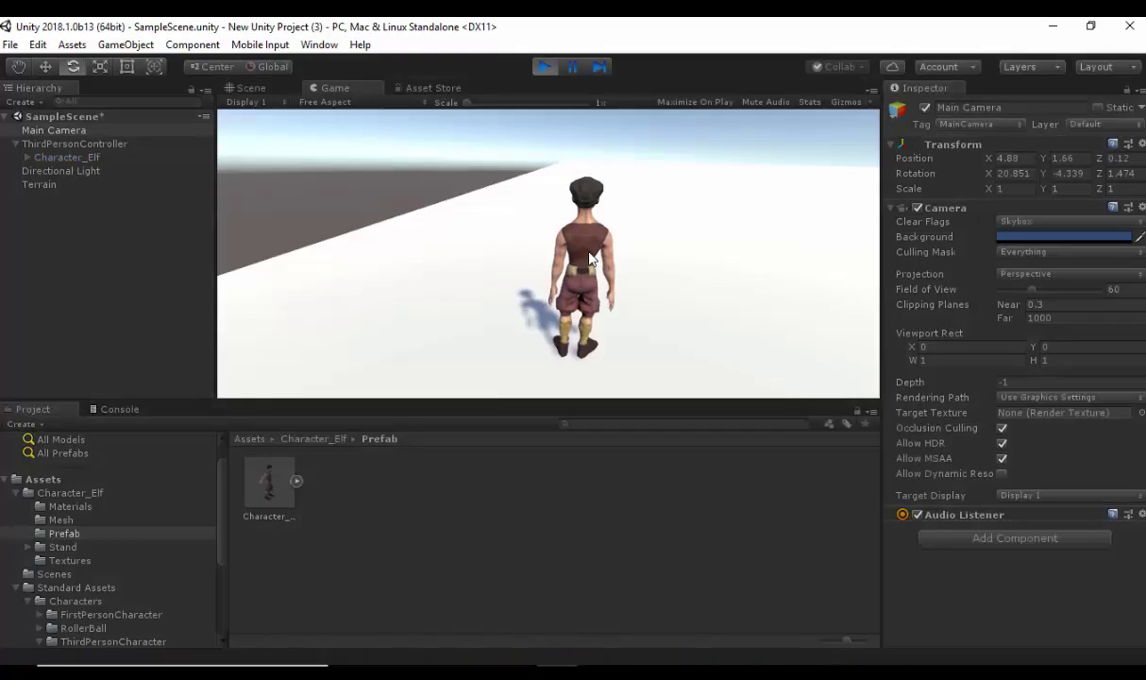
pyautogui.press('a')
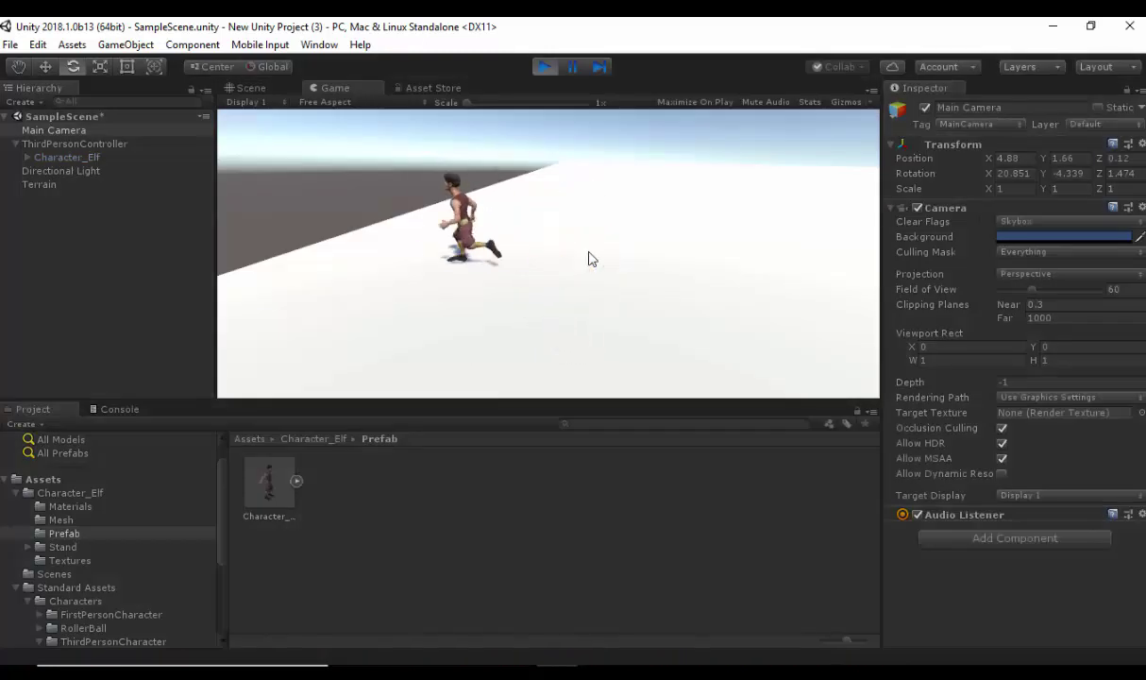
pyautogui.press('d')
pyautogui.press('w')
pyautogui.press('s')
pyautogui.press('w')
pyautogui.press('d')
pyautogui.press('s')
pyautogui.press('space')
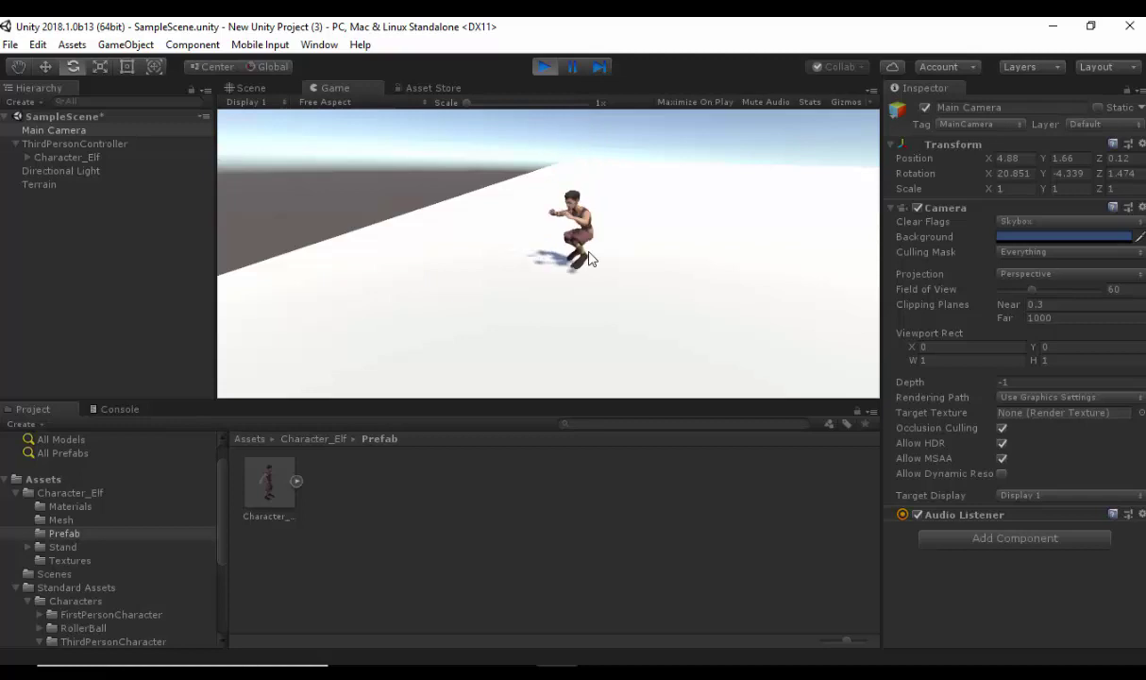
pyautogui.press('s')
pyautogui.press('a')
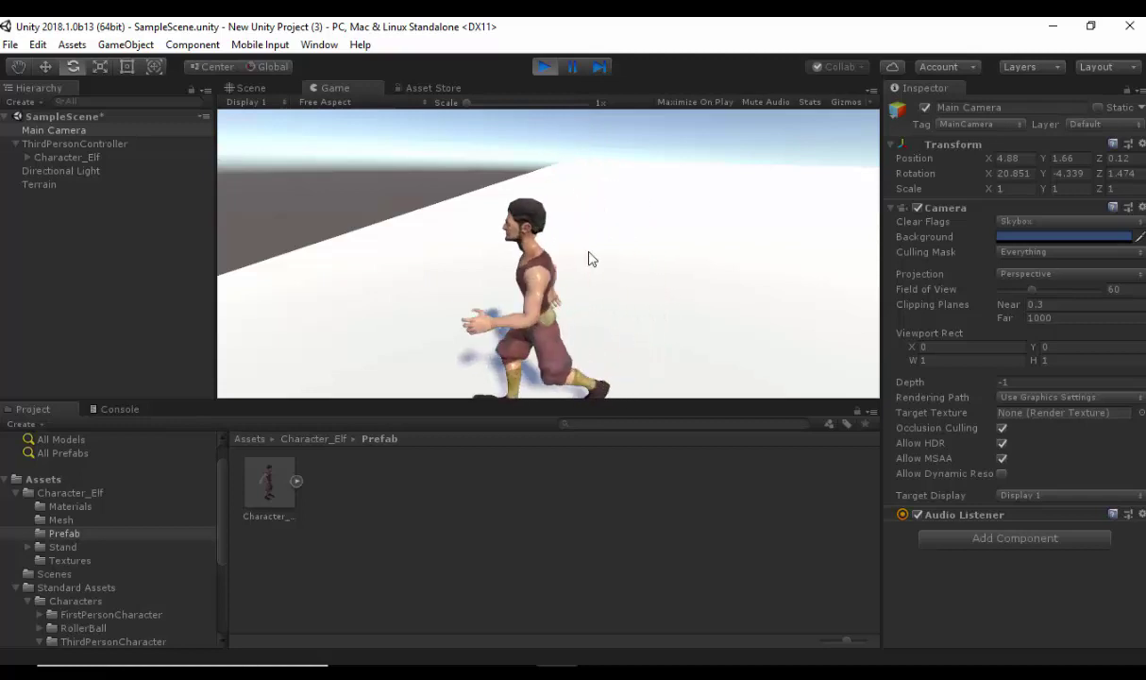
pyautogui.press('c')
pyautogui.press('d')
pyautogui.press('w')
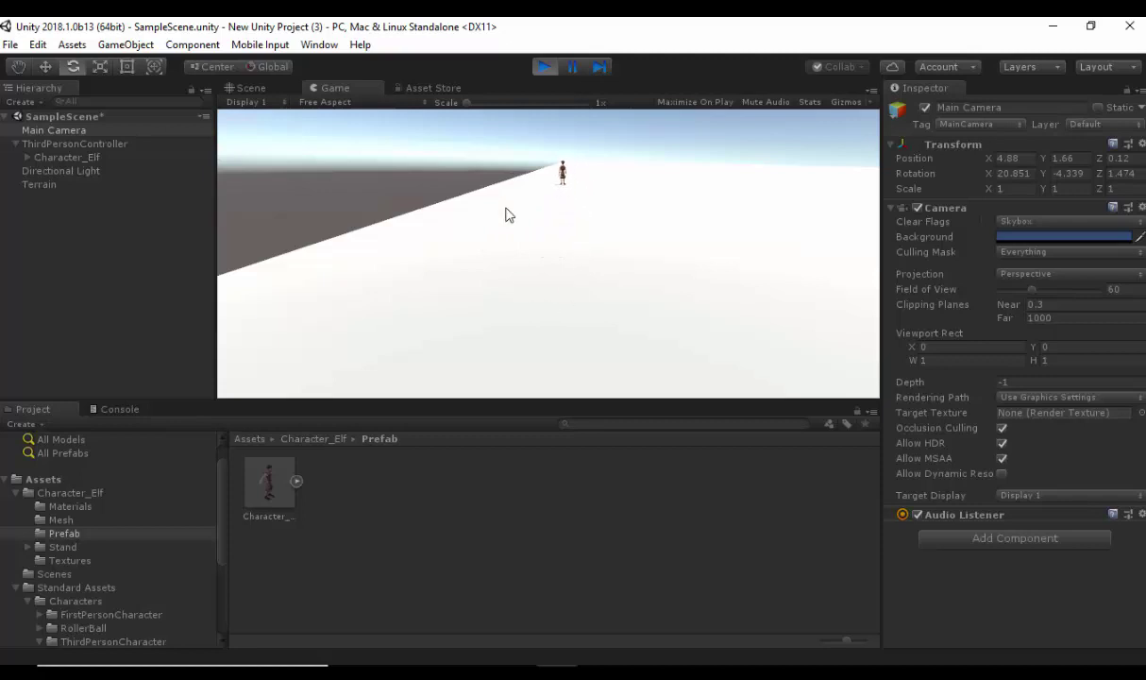
pyautogui.click(544, 67)
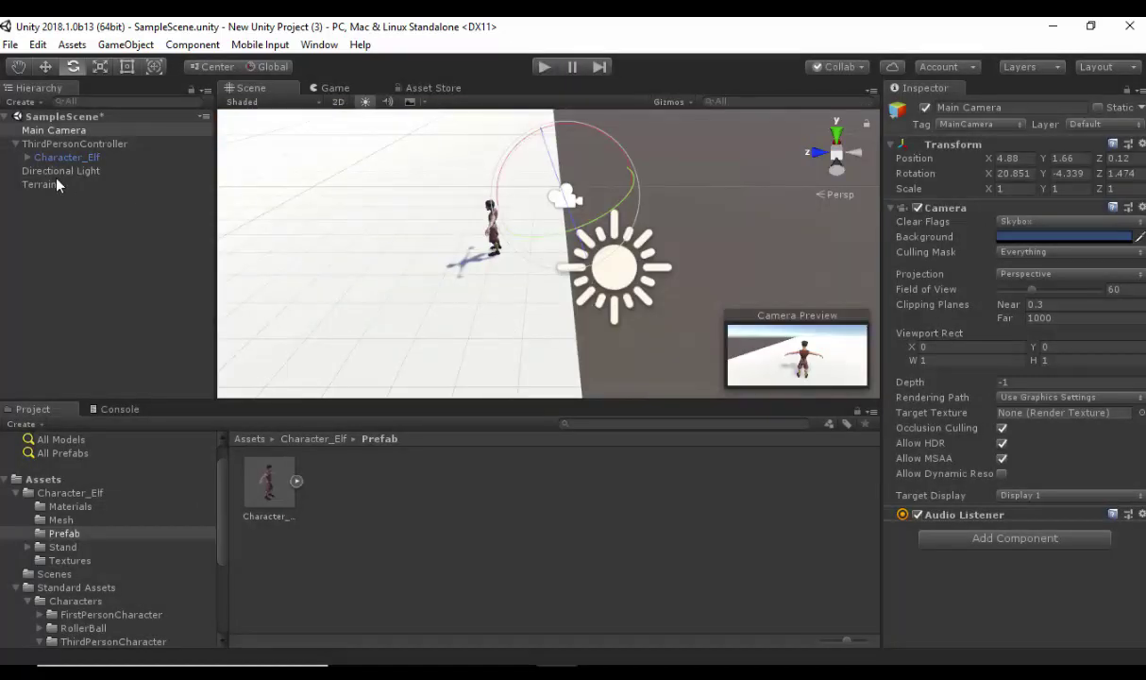
# Step: Make the Main Camera a child of the ThirdPersonController and play-test that it follows the elf
pyautogui.click(44, 132)
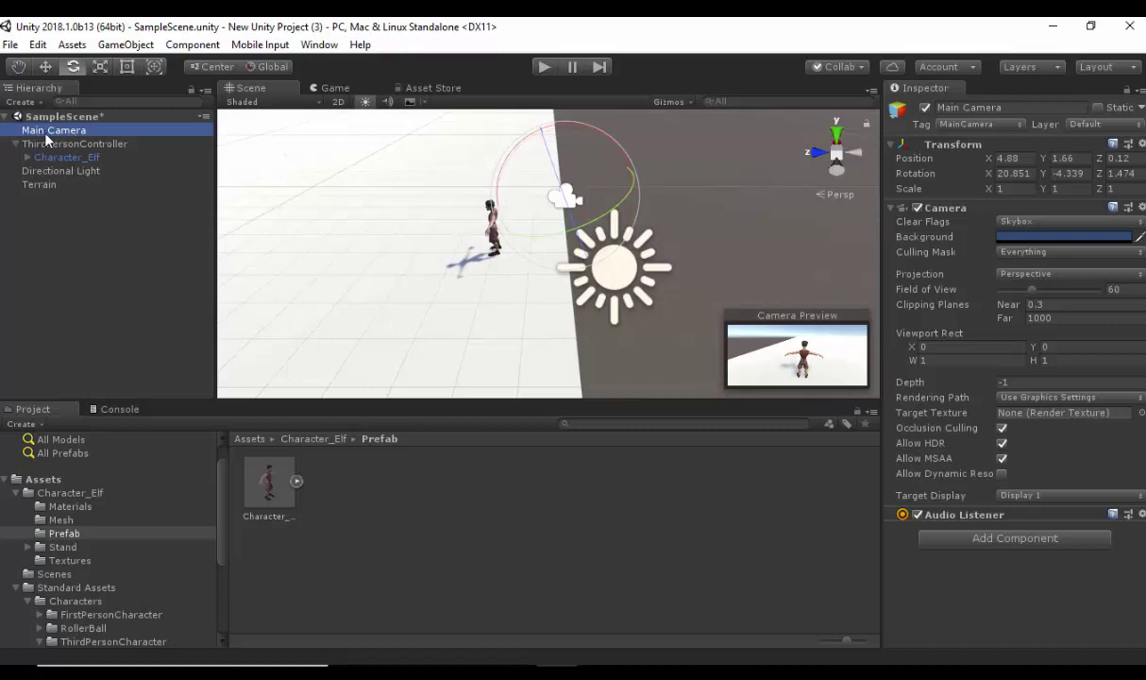
pyautogui.moveTo(58, 138)
pyautogui.mouseDown()
pyautogui.moveTo(62, 155)
pyautogui.moveTo(70, 143)
pyautogui.mouseUp()
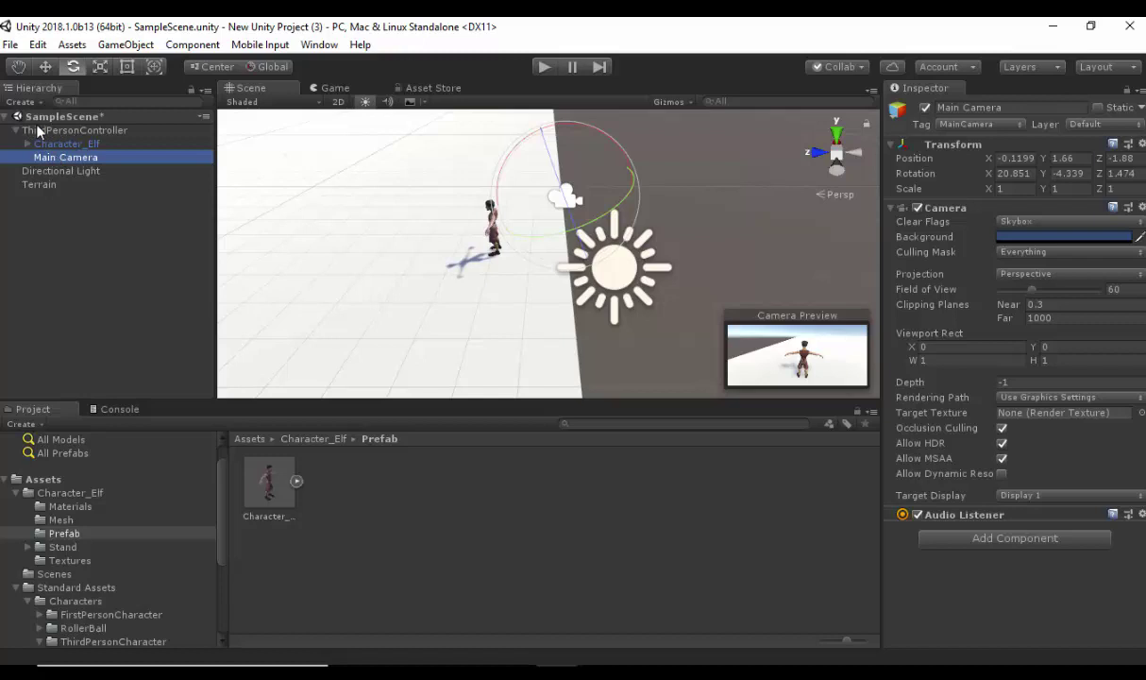
pyautogui.click(543, 68)
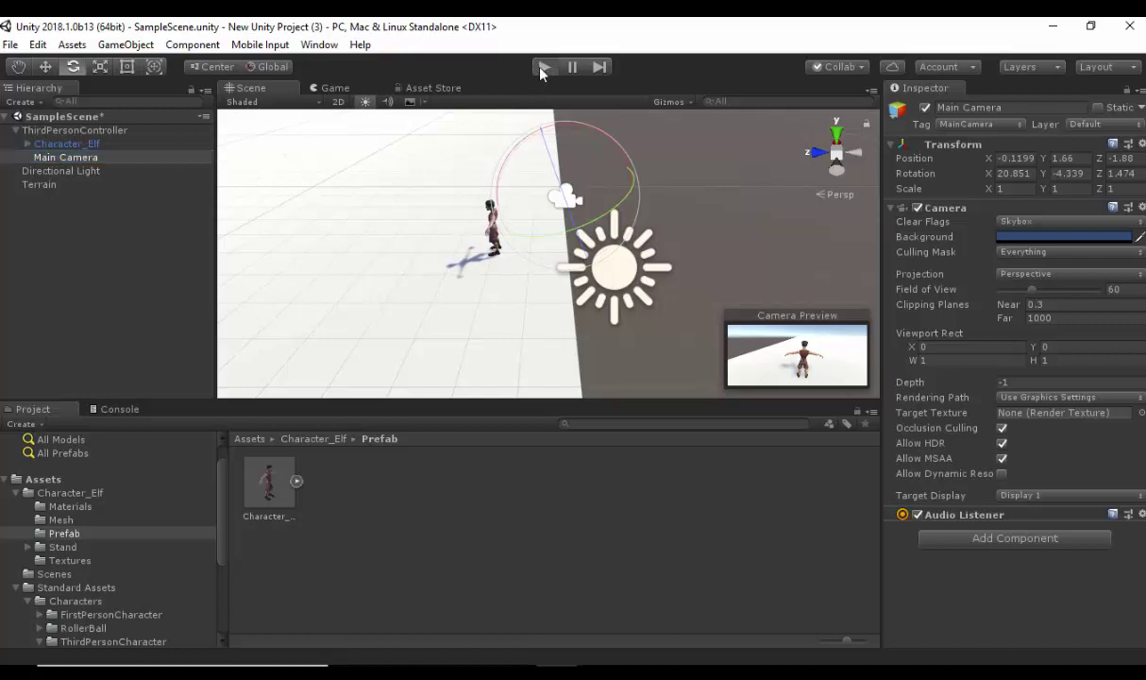
pyautogui.press('w')
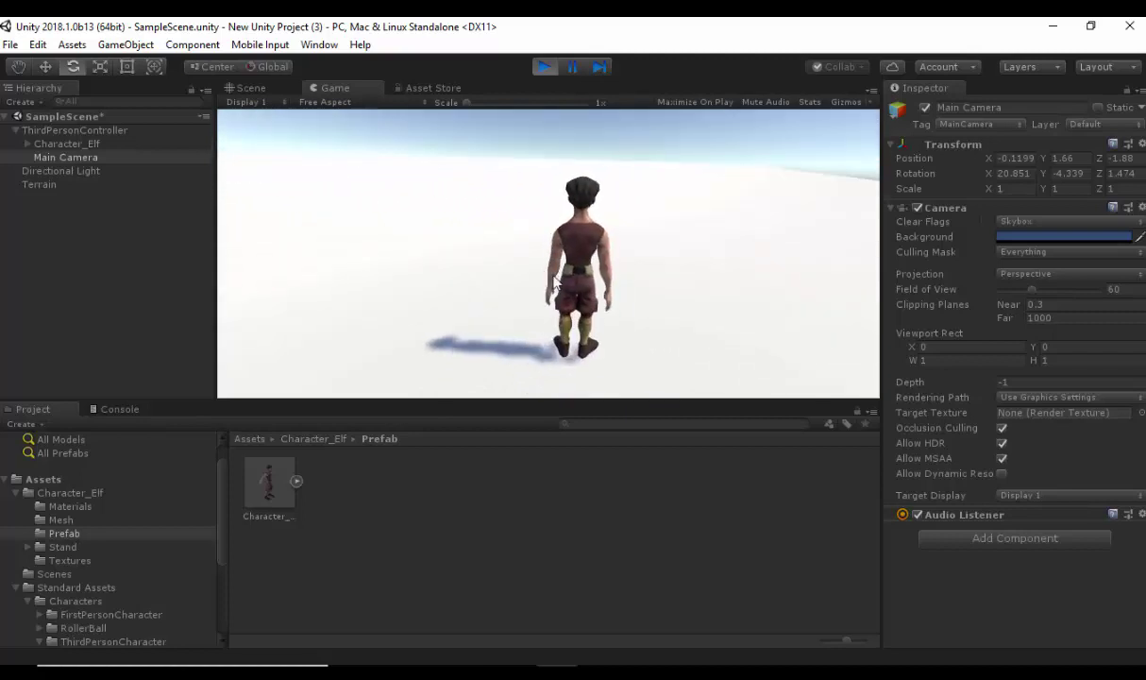
pyautogui.click(545, 67)
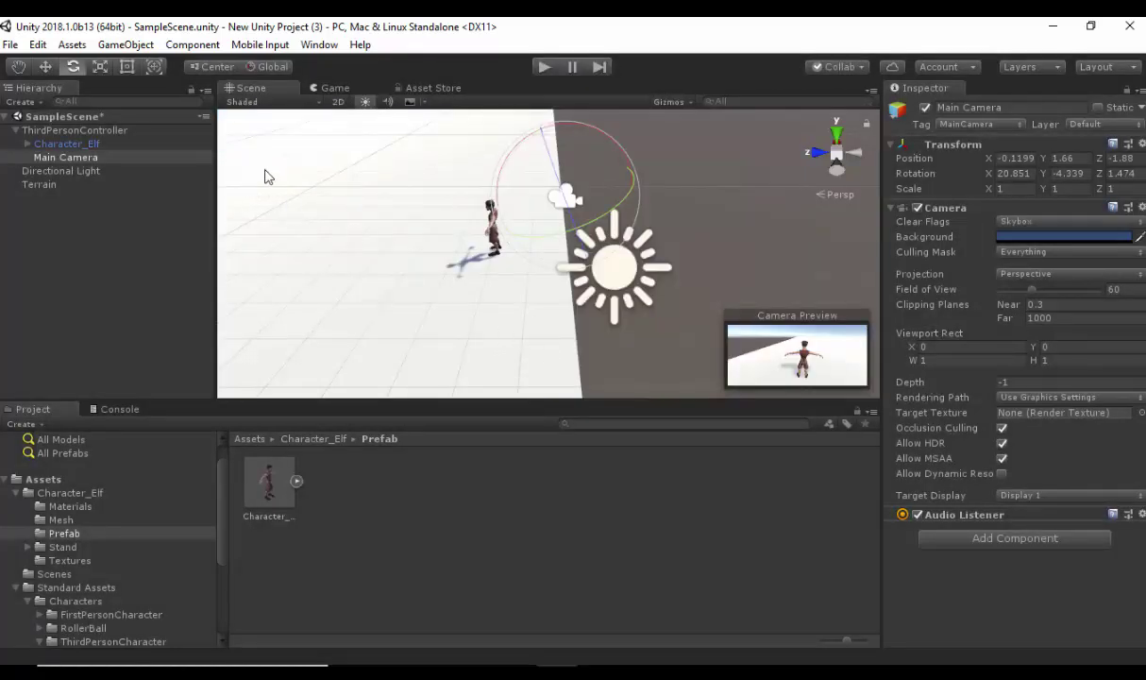
# Step: Import the standard Environment package into the project
pyautogui.click(71, 44)
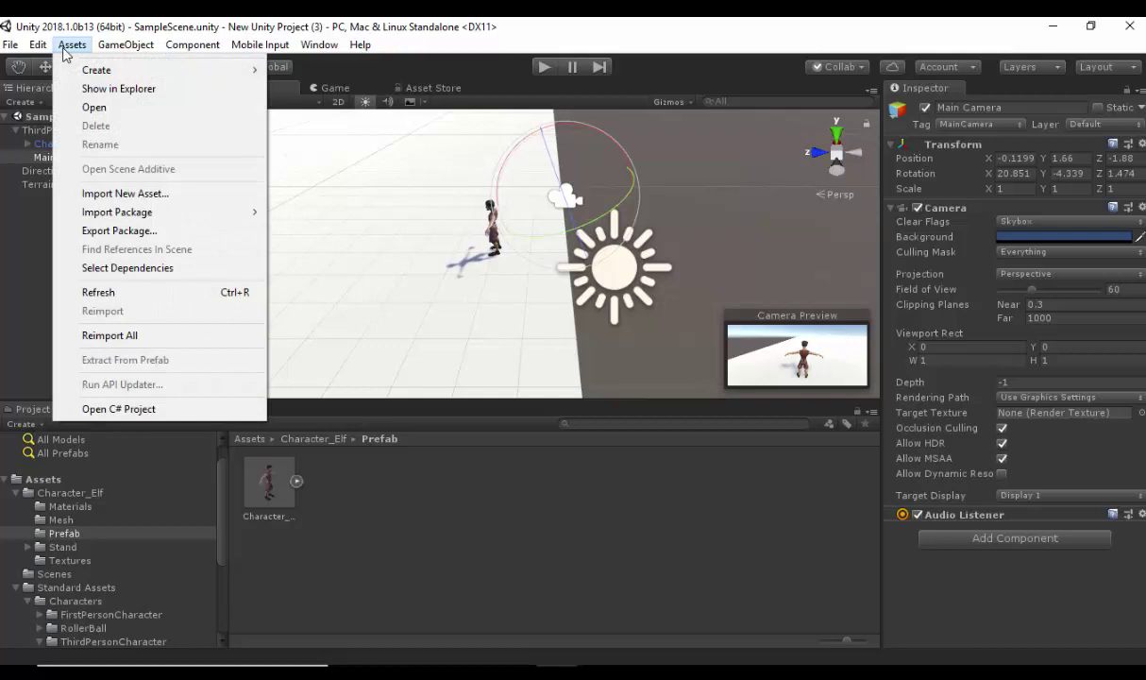
pyautogui.moveTo(100, 213)
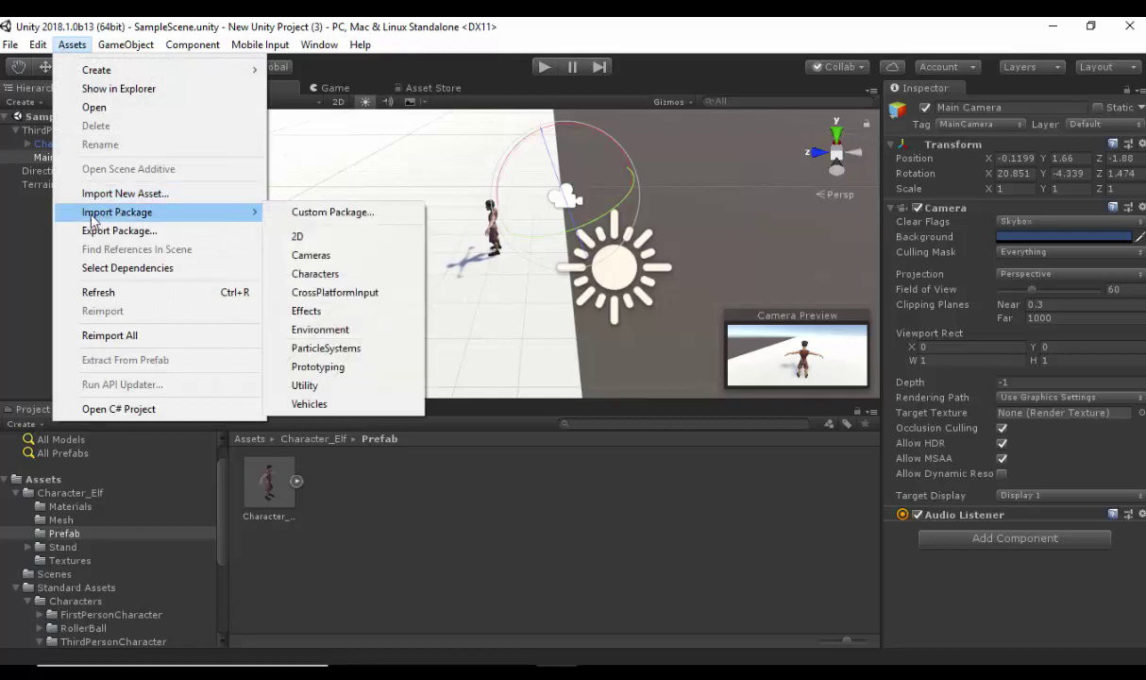
pyautogui.click(320, 331)
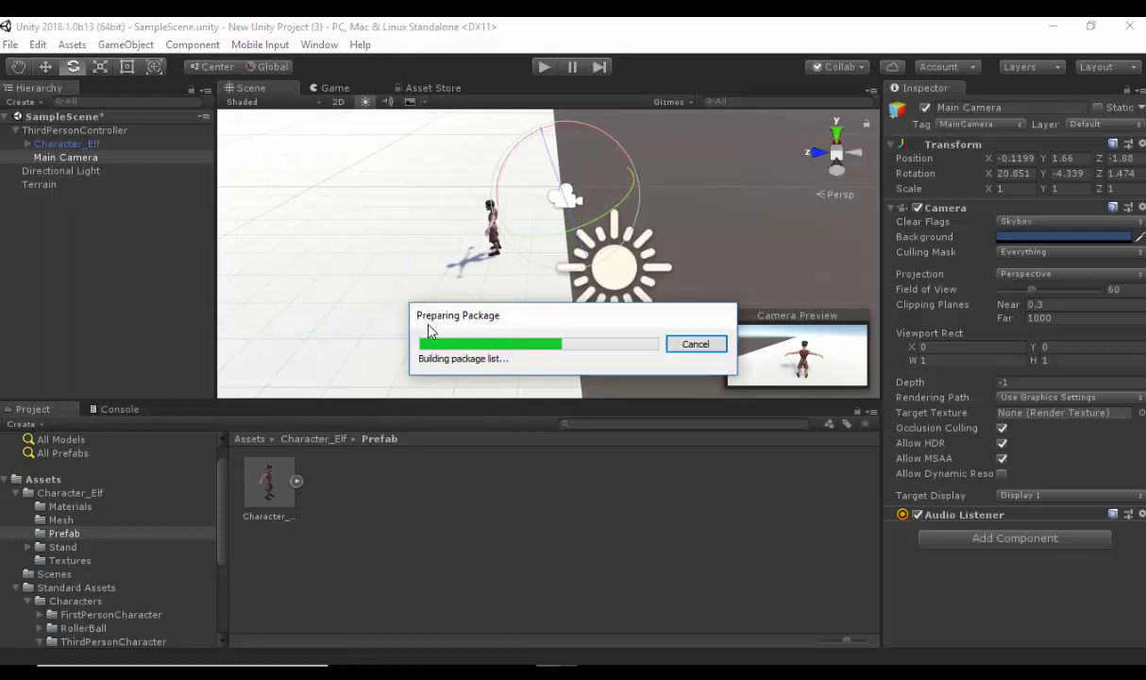
pyautogui.click(280, 326)
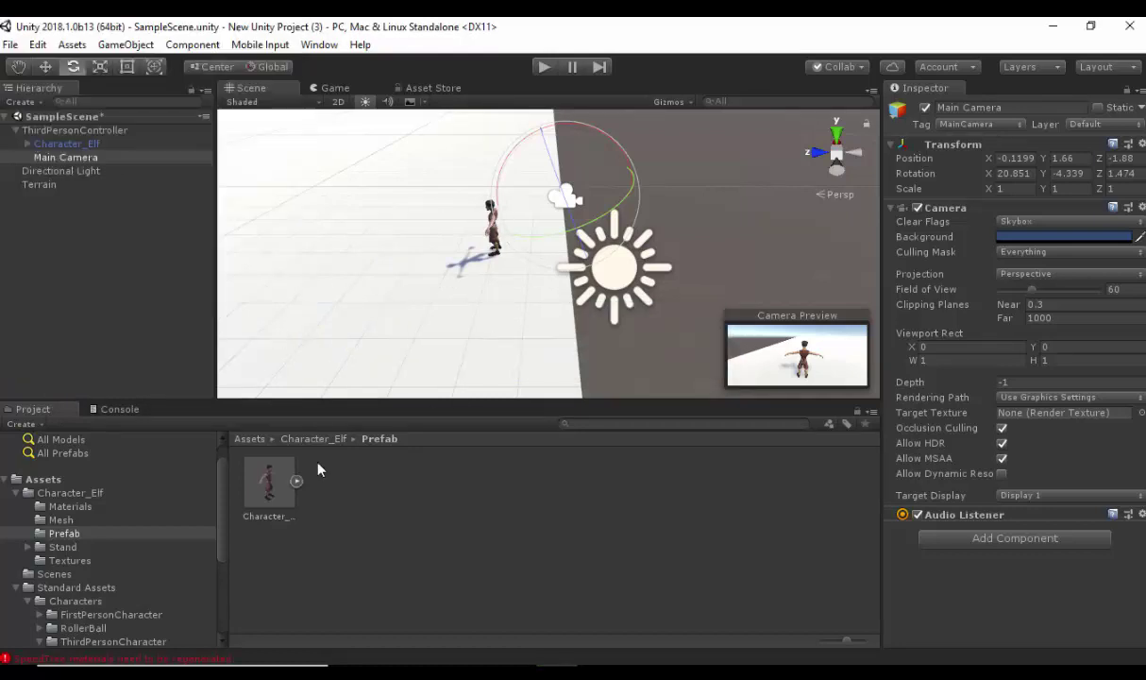
# Step: Collapse the Character_Elf and Standard Assets folder trees and show the contents of the Standard Assets folder
pyautogui.click(38, 480)
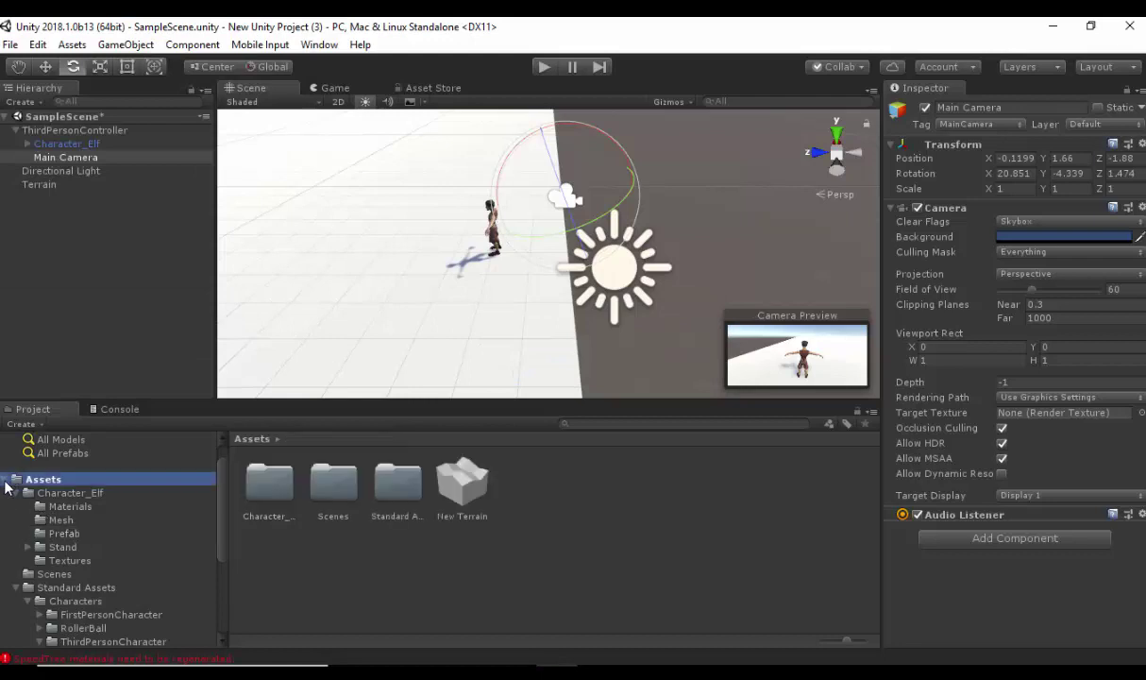
pyautogui.click(16, 494)
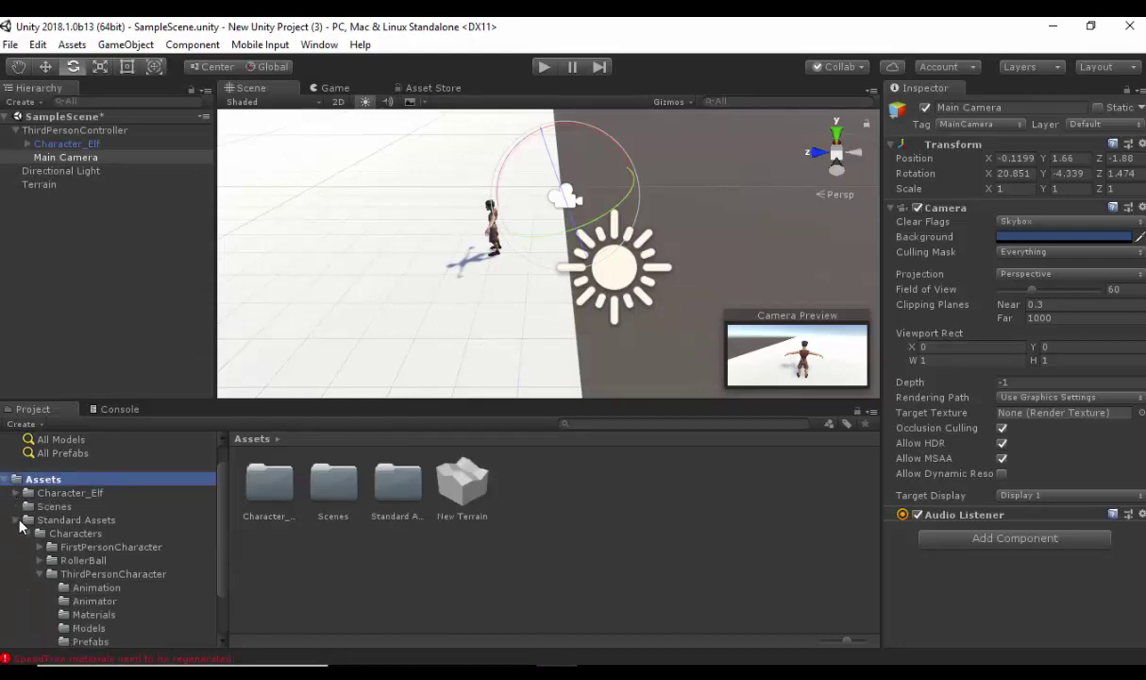
pyautogui.click(18, 520)
pyautogui.click(62, 547)
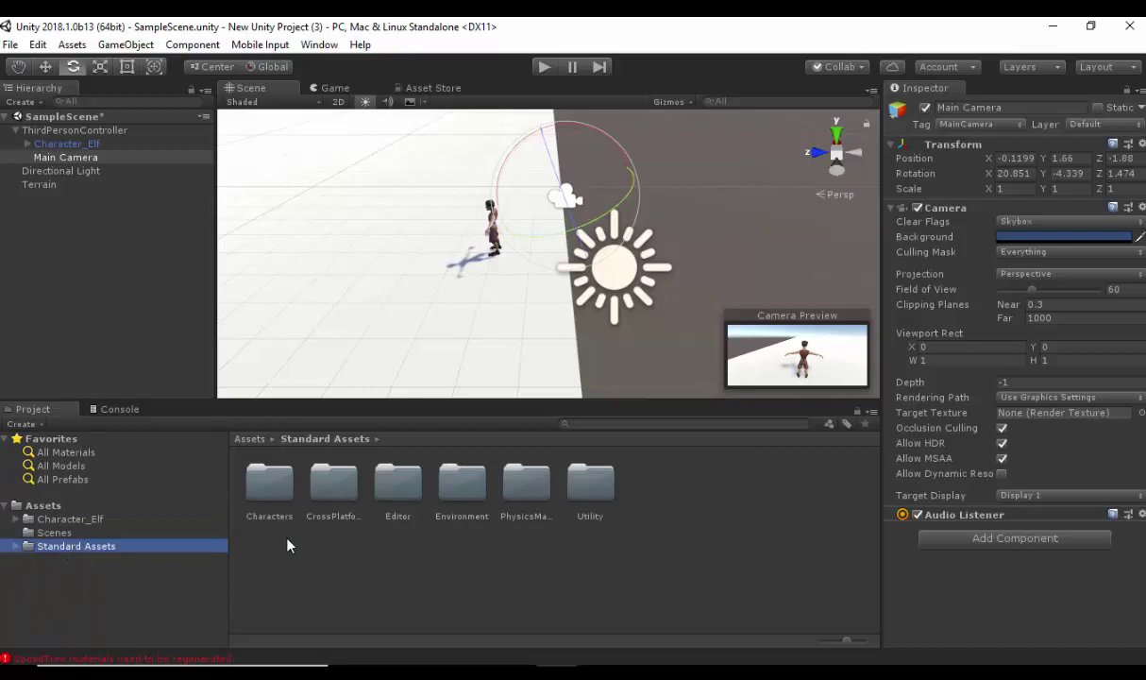
# Step: Raise several hills and a tall peak on the Terrain with the Raise/Lower Terrain tool at brush size 100
pyautogui.click(39, 184)
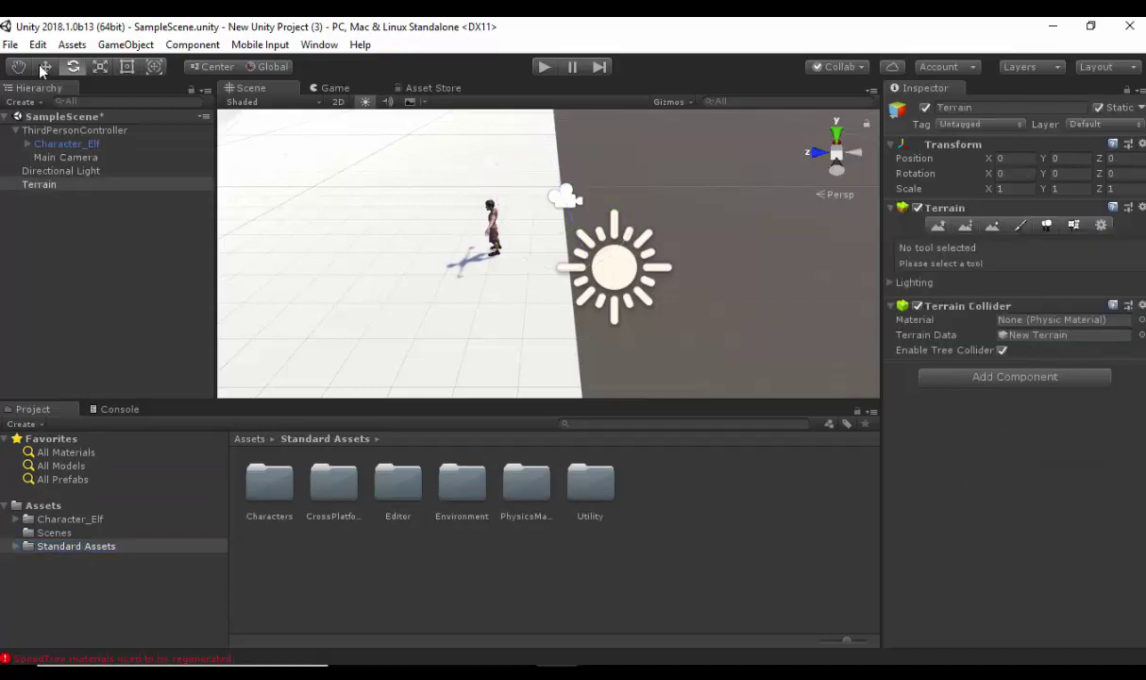
pyautogui.click(44, 66)
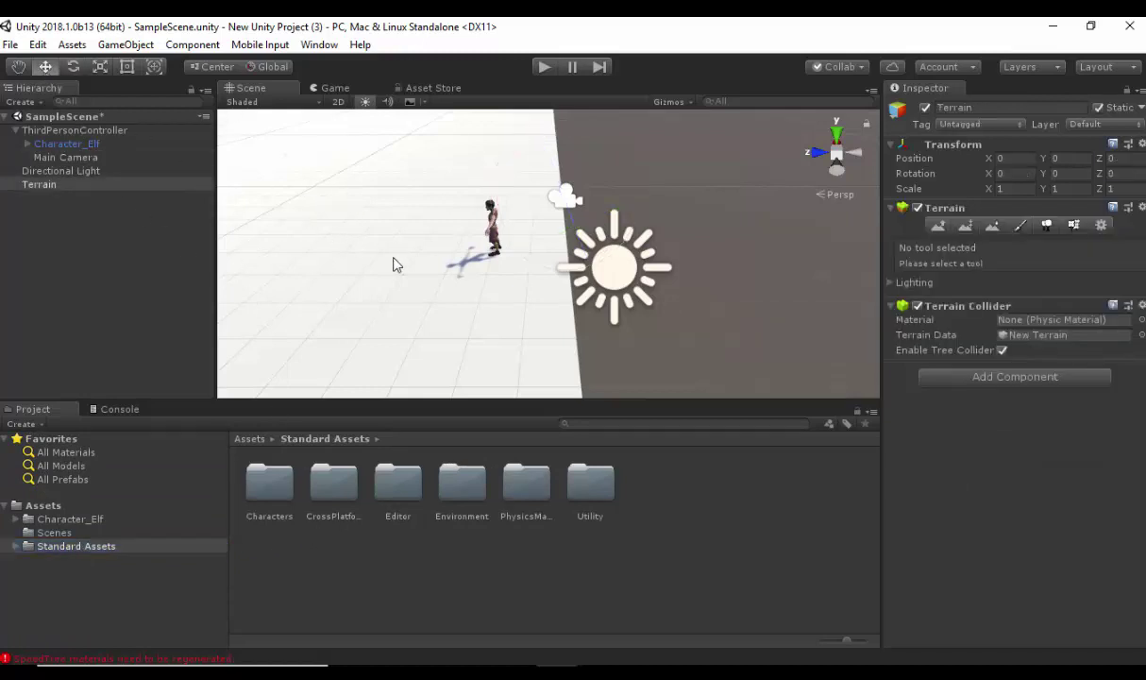
pyautogui.scroll(-10, 396, 265)
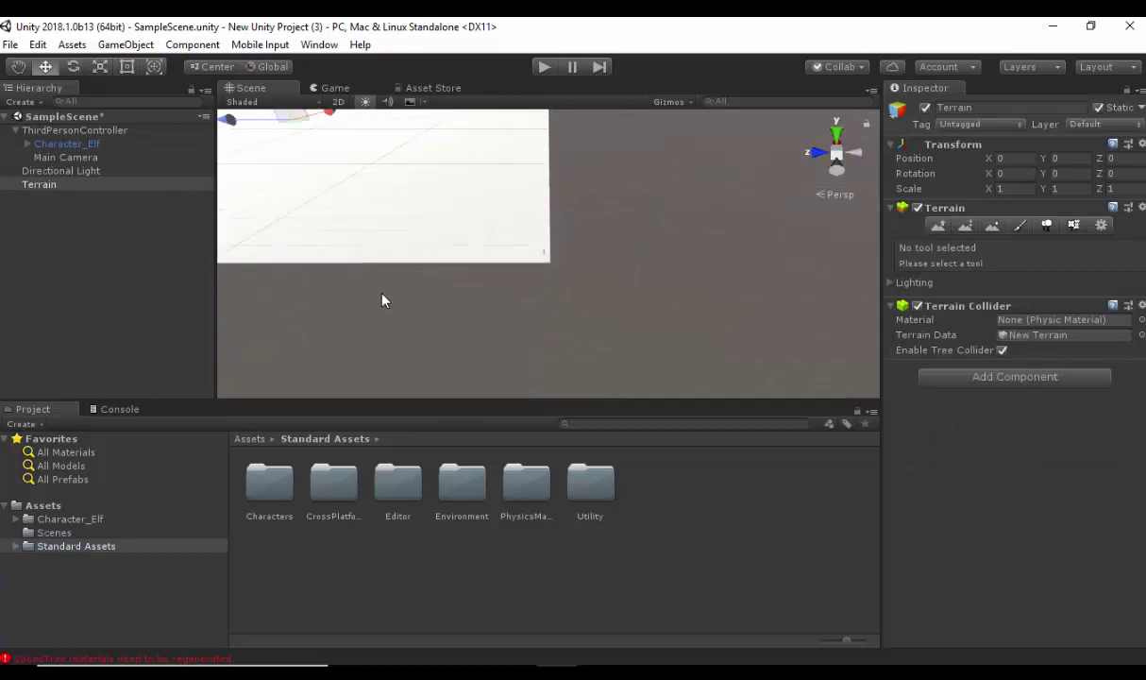
pyautogui.moveTo(360, 223); pyautogui.dragTo(388, 316, button='middle')
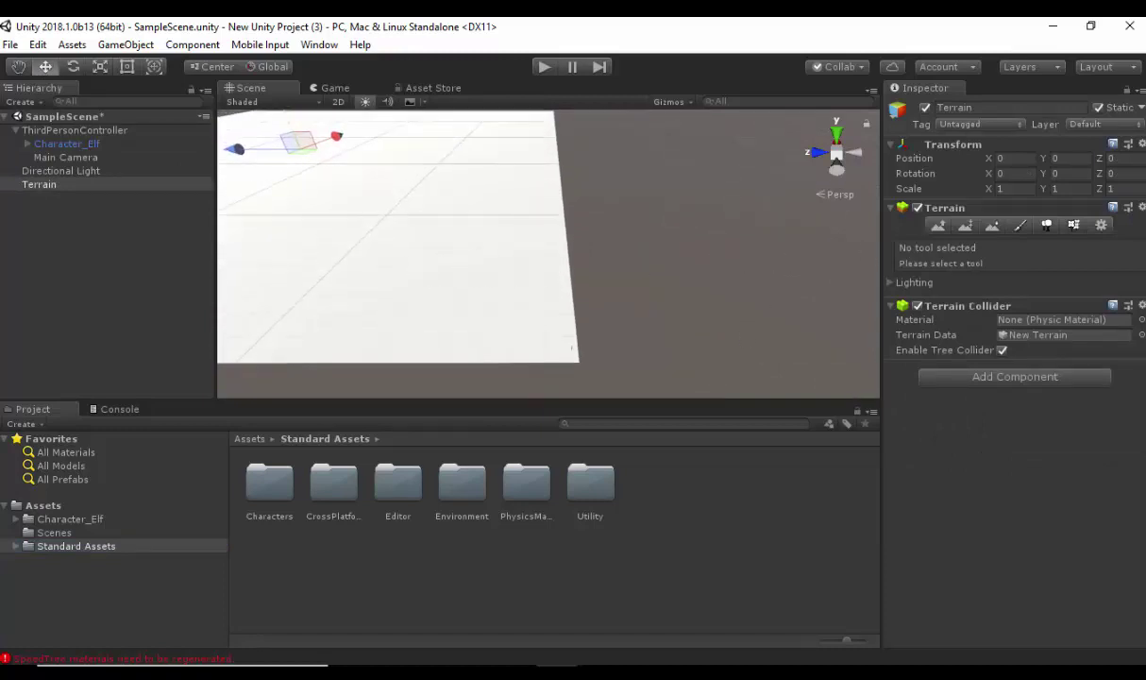
pyautogui.click(940, 228)
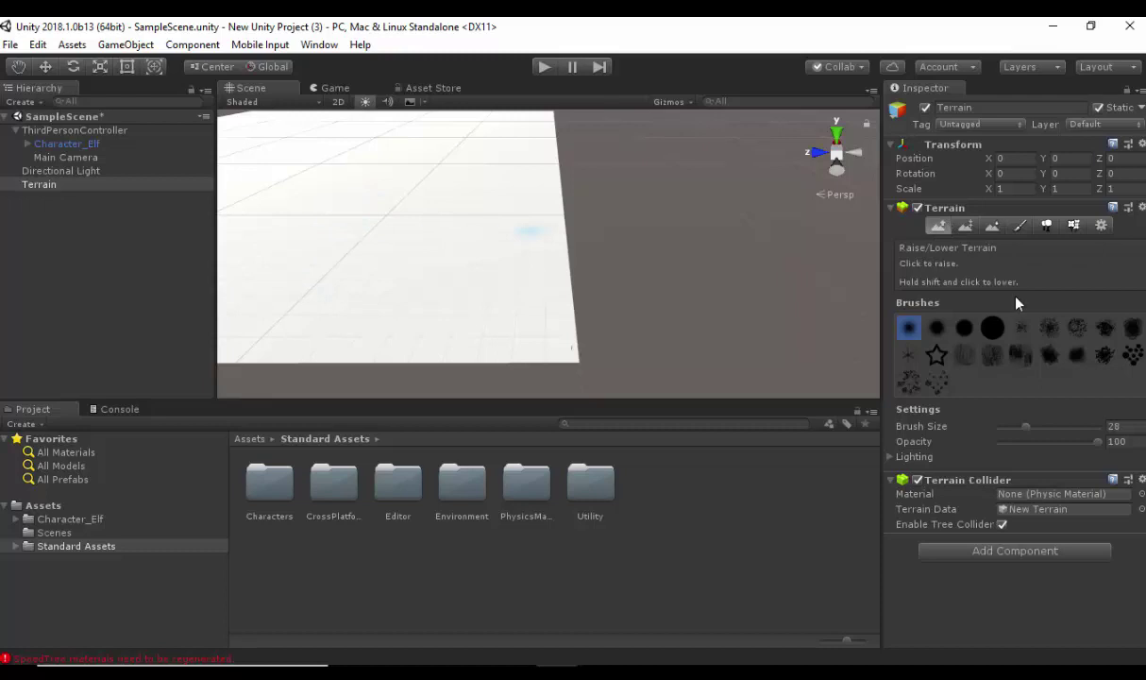
pyautogui.moveTo(1029, 432); pyautogui.dragTo(1113, 432)
pyautogui.moveTo(317, 192)
pyautogui.mouseDown()
pyautogui.moveTo(375, 161)
pyautogui.moveTo(482, 151)
pyautogui.moveTo(450, 127)
pyautogui.moveTo(439, 139)
pyautogui.moveTo(549, 125)
pyautogui.moveTo(545, 159)
pyautogui.moveTo(342, 202)
pyautogui.mouseUp()
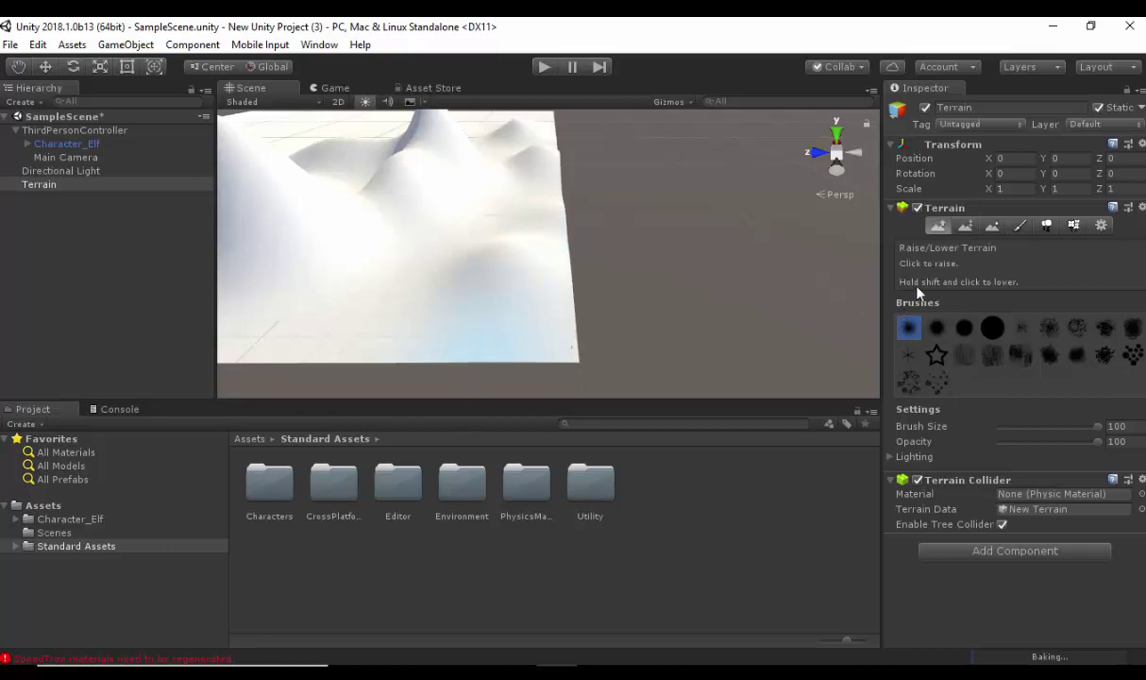
# Step: Add the GrassHill albedo texture to the terrain as its ground texture
pyautogui.click(1020, 227)
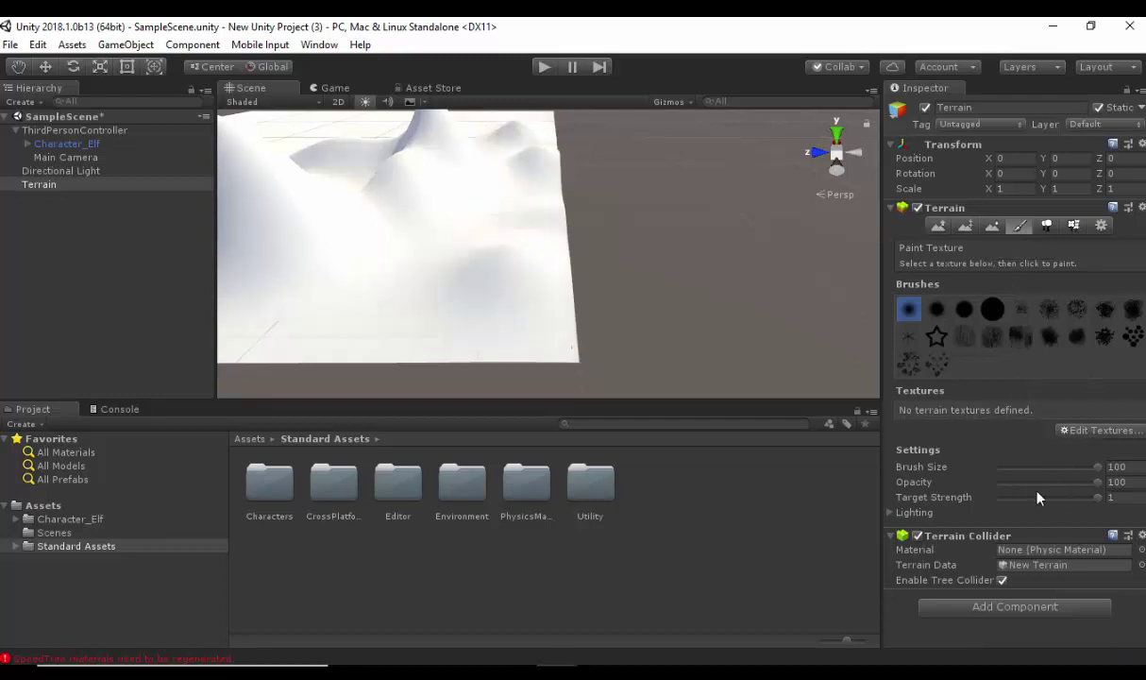
pyautogui.click(1087, 440)
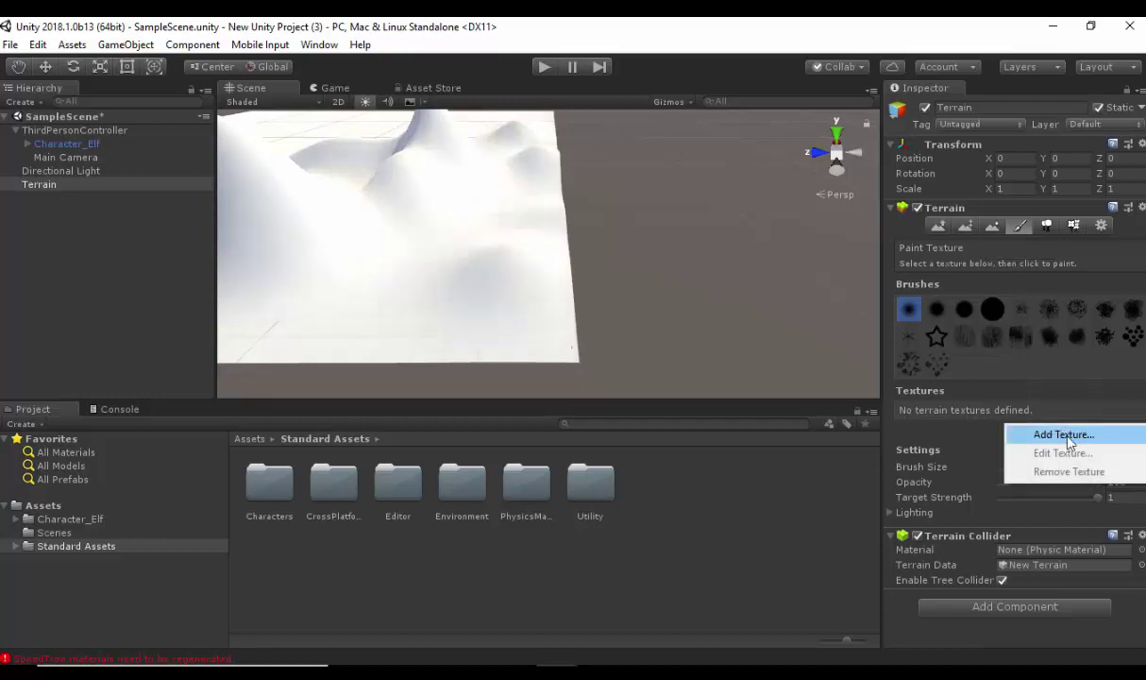
pyautogui.click(1057, 437)
pyautogui.click(96, 137)
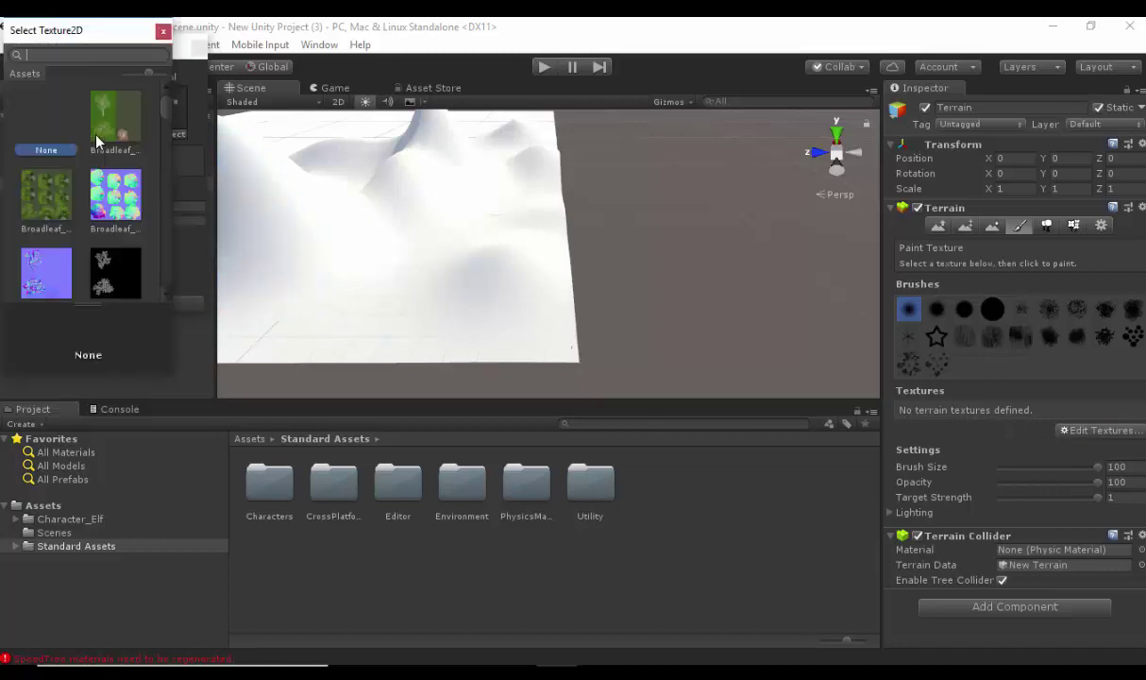
pyautogui.write('gra')
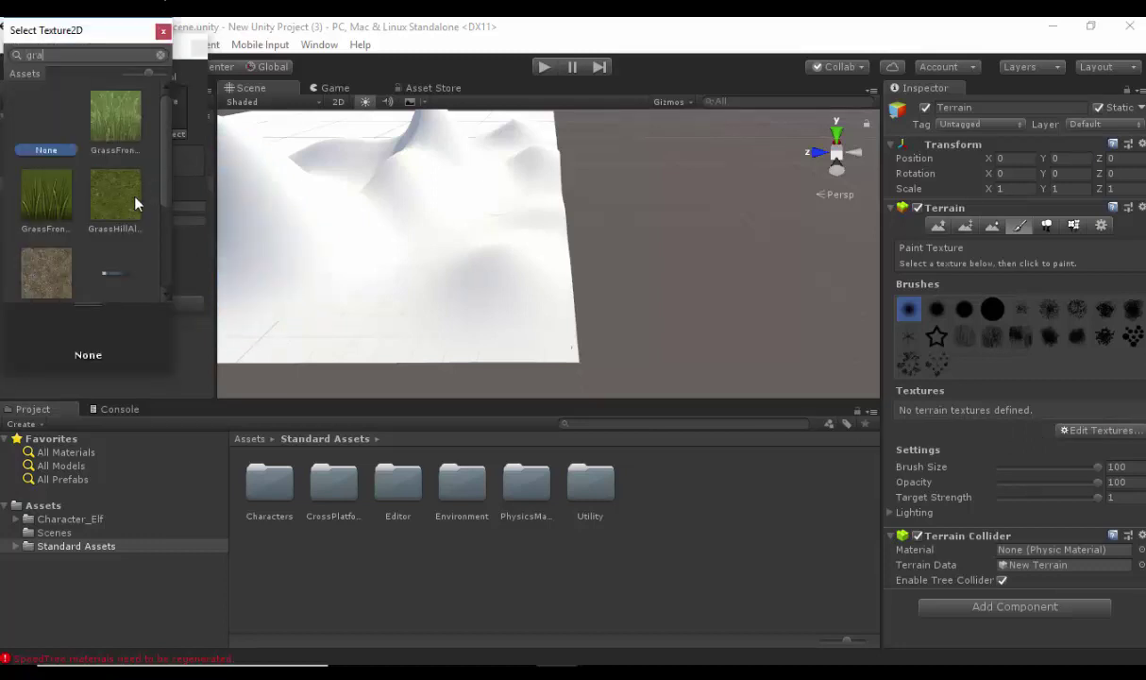
pyautogui.doubleClick(115, 215)
pyautogui.click(146, 304)
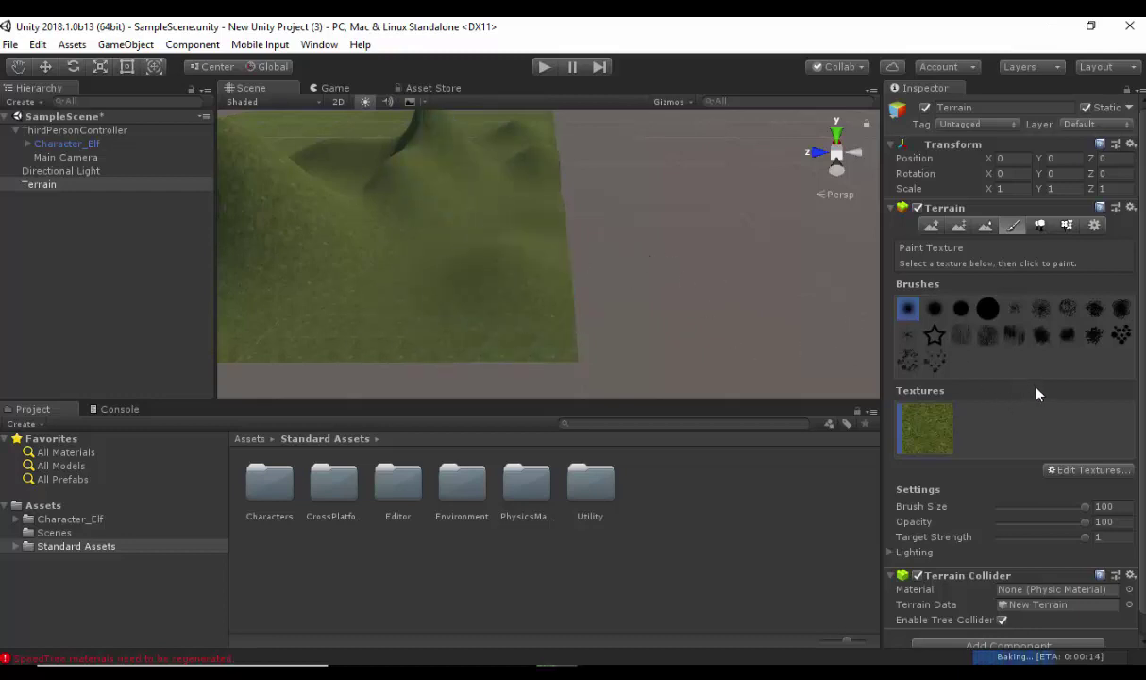
# Step: Add the Broadleaf_Mobile prefab to the terrain's paintable trees
pyautogui.click(1042, 227)
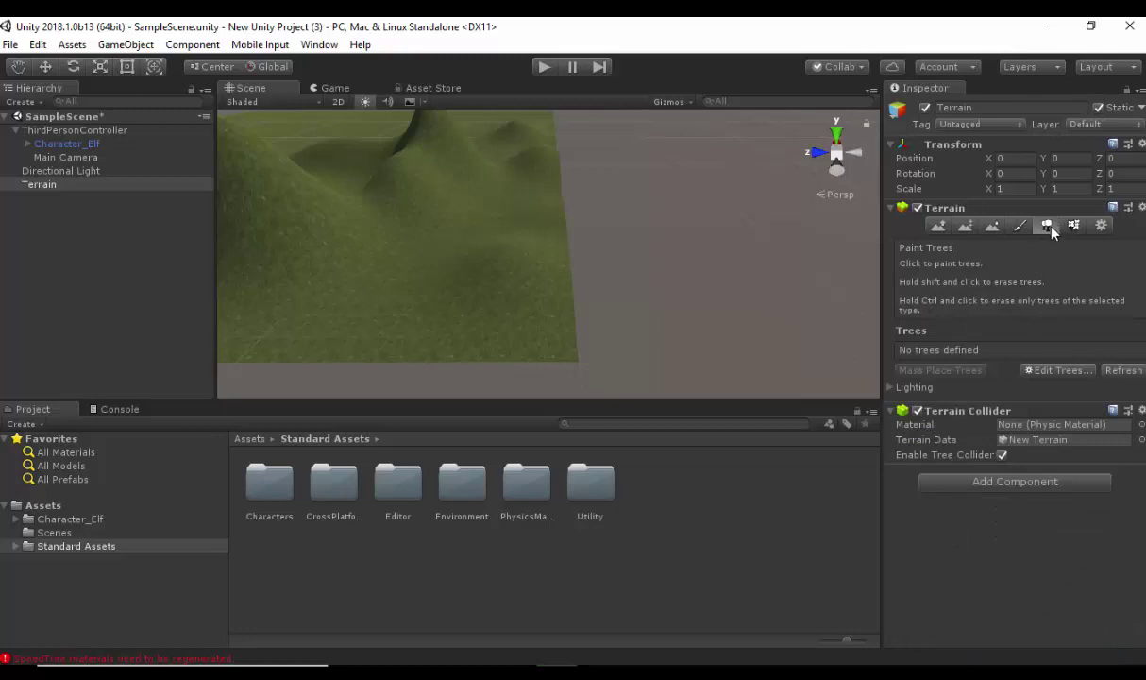
pyautogui.click(1074, 373)
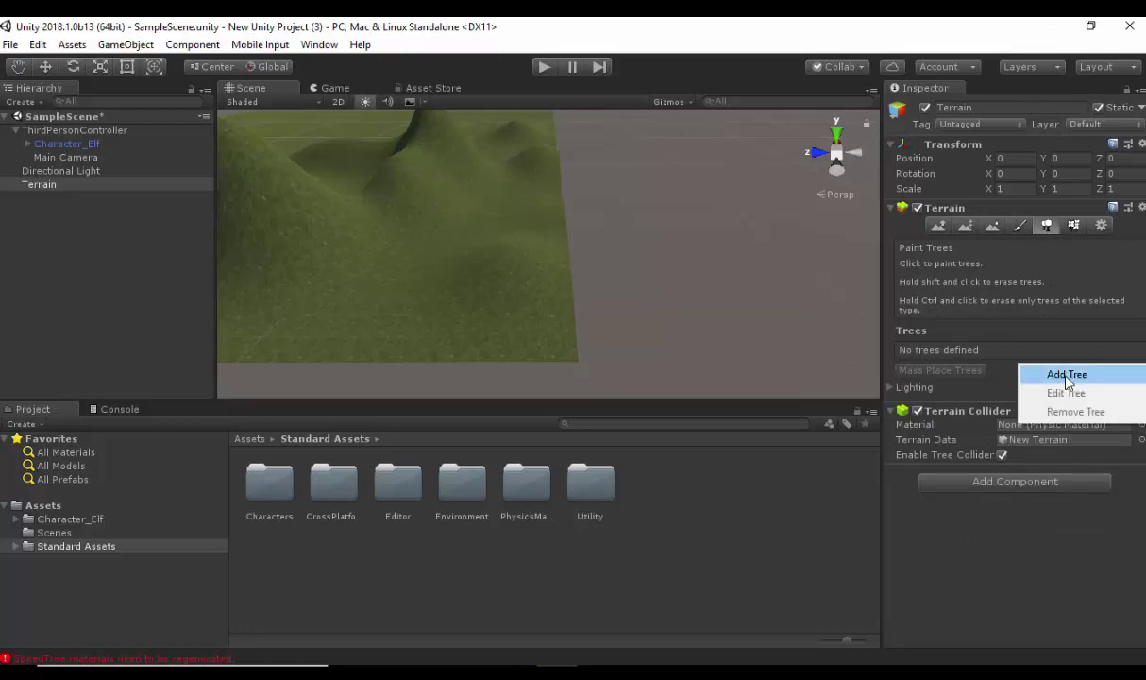
pyautogui.click(1070, 376)
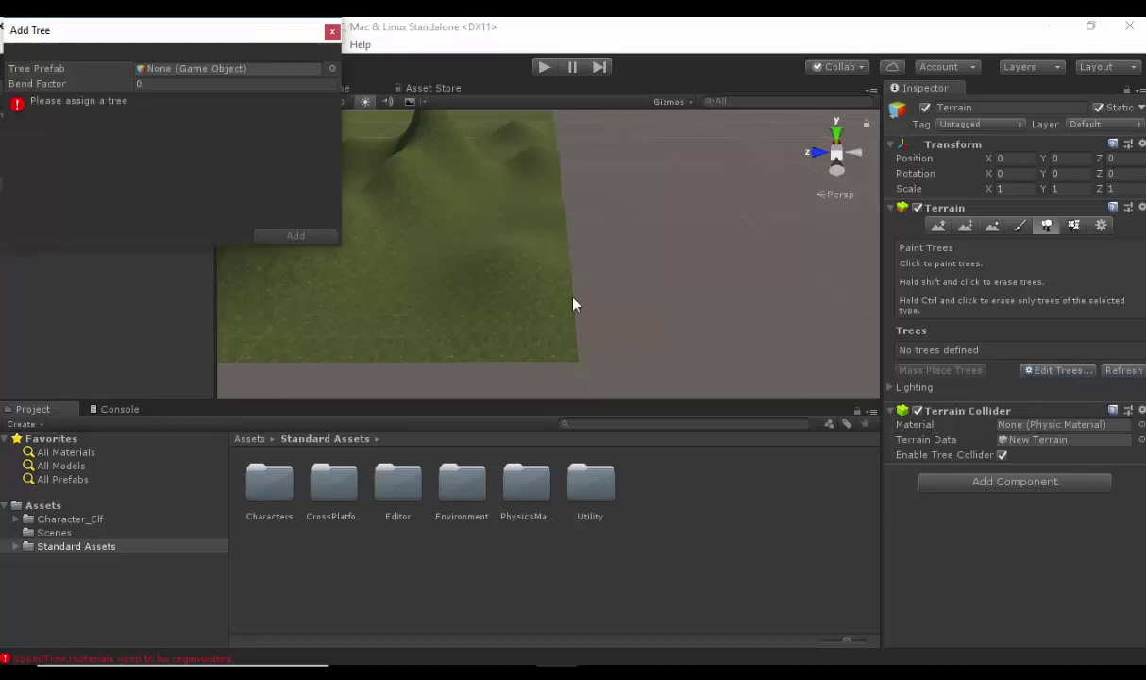
pyautogui.click(332, 69)
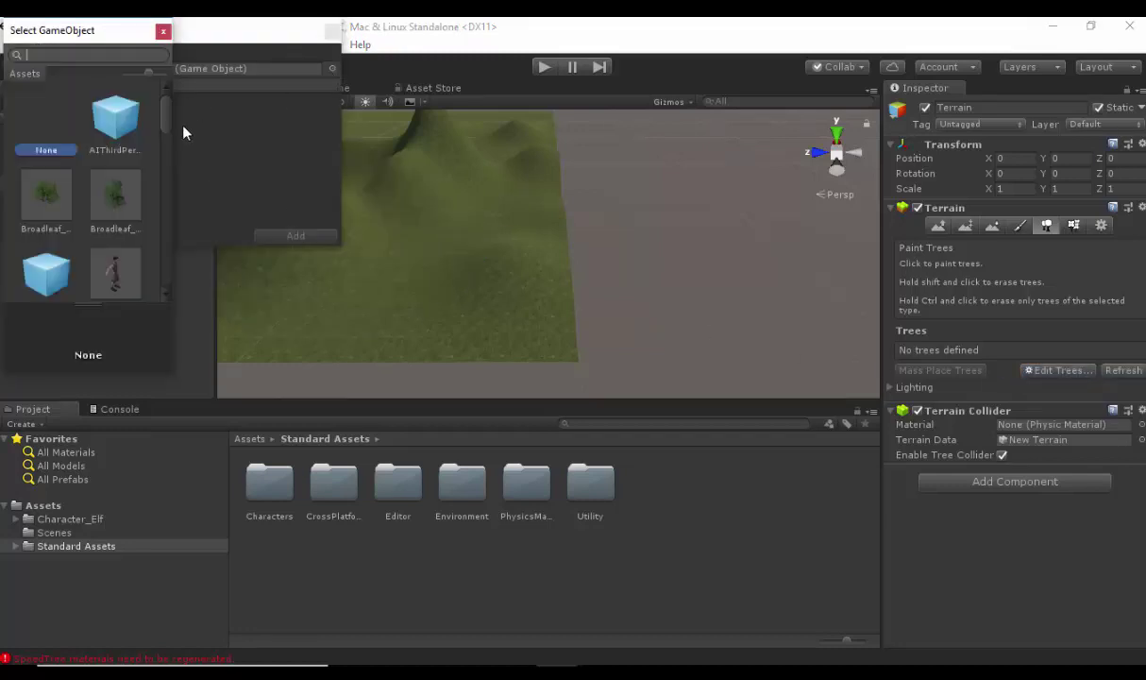
pyautogui.scroll(-2, 67, 206)
pyautogui.click(37, 160)
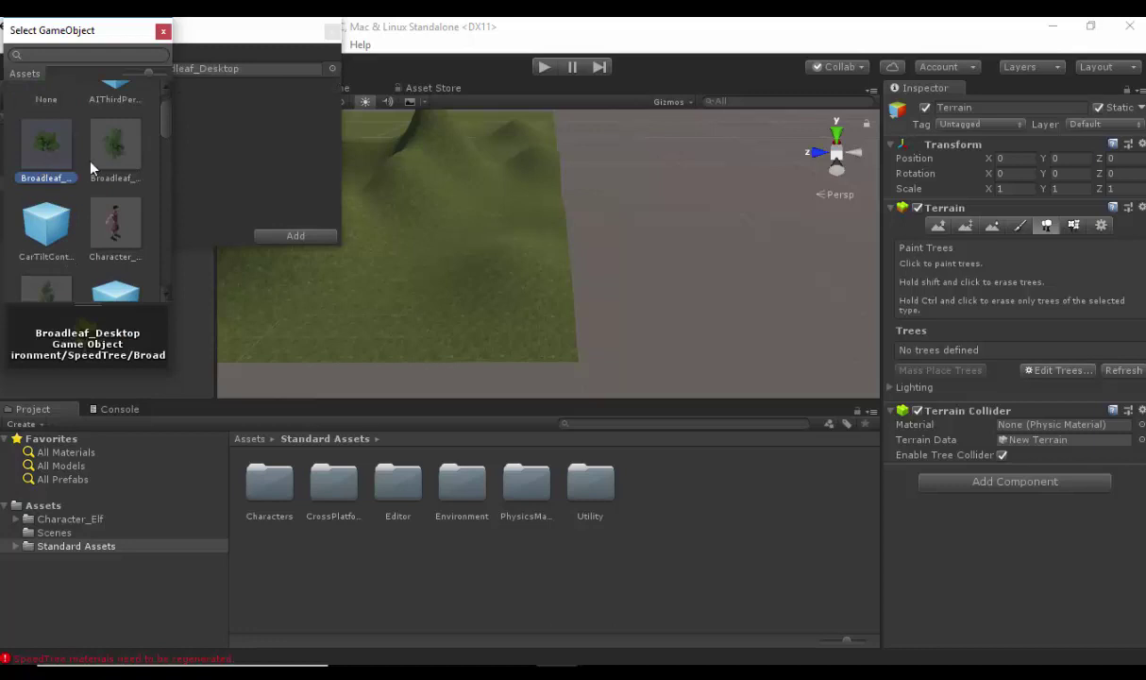
pyautogui.press('Right')
pyautogui.doubleClick(103, 159)
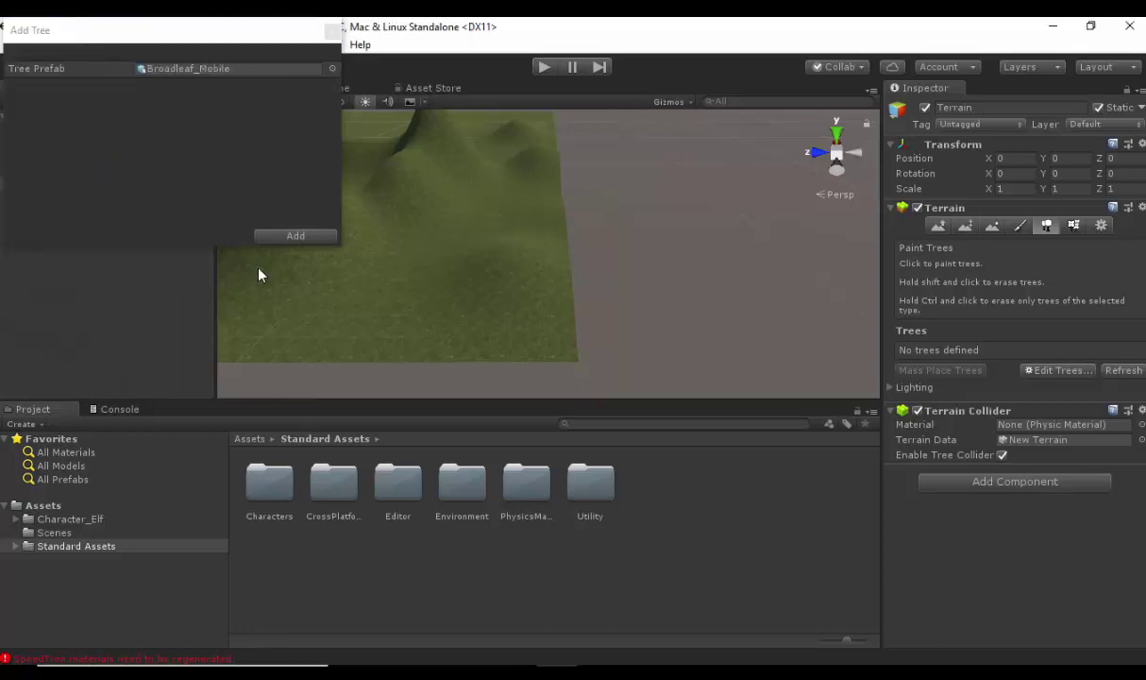
pyautogui.click(286, 236)
# Step: Paint scattered broadleaf trees across the terrain's lower slopes with brush size 9.9 and tree density 83
pyautogui.moveTo(286, 238); pyautogui.dragTo(940, 456, button='middle')
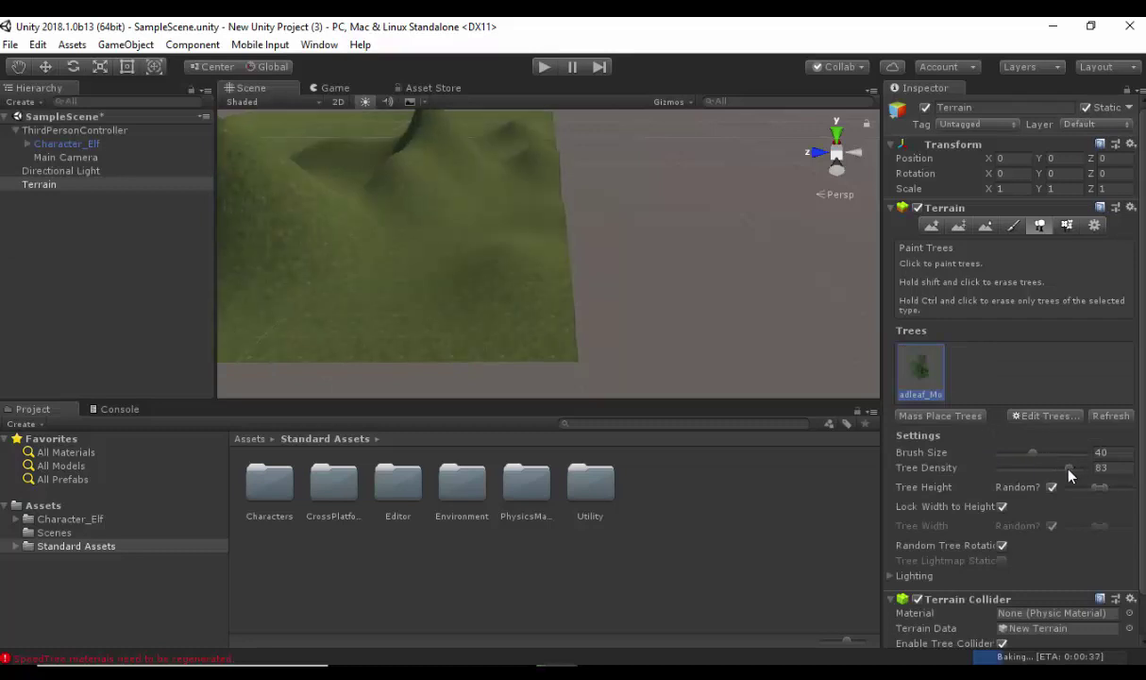
pyautogui.moveTo(1034, 456); pyautogui.dragTo(1007, 455)
pyautogui.moveTo(448, 243)
pyautogui.mouseDown()
pyautogui.moveTo(516, 211)
pyautogui.moveTo(374, 283)
pyautogui.moveTo(342, 332)
pyautogui.moveTo(411, 310)
pyautogui.moveTo(485, 262)
pyautogui.moveTo(533, 244)
pyautogui.mouseUp()
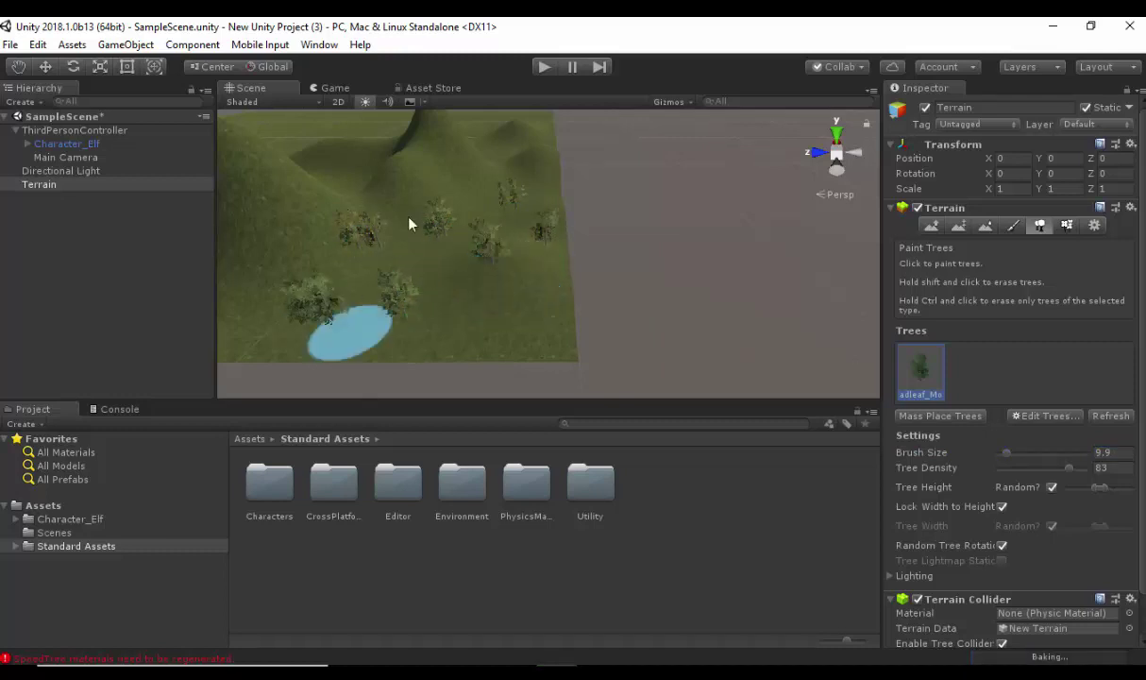
# Step: Search the Asset Store for "house" and limit the results to free assets
pyautogui.click(435, 88)
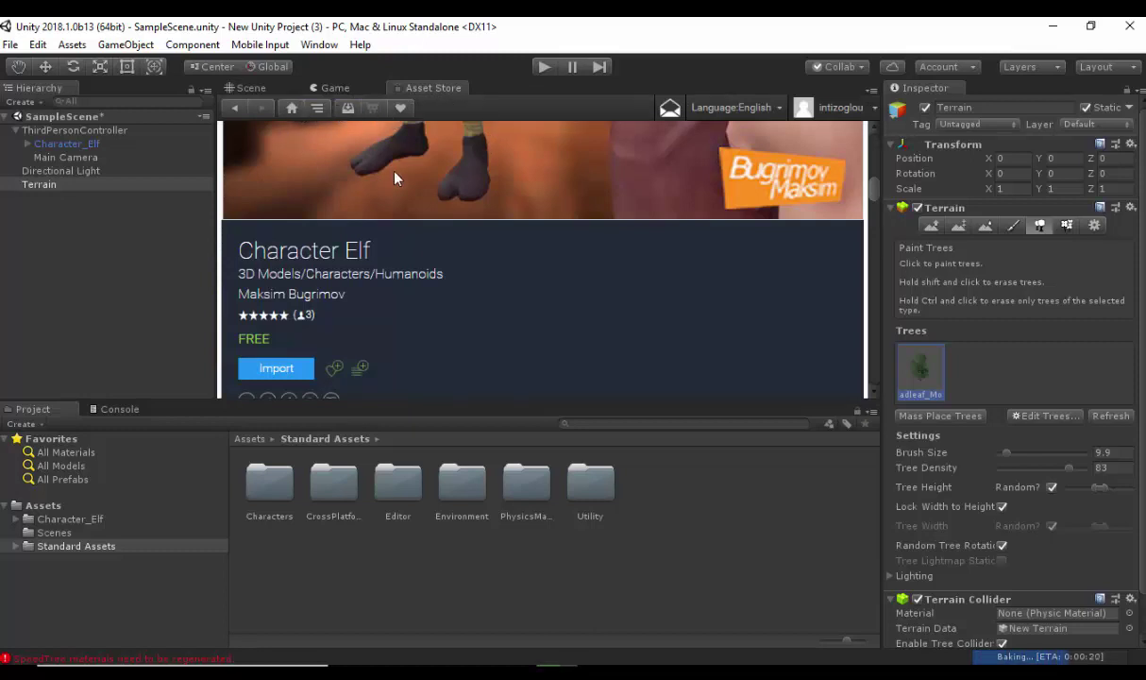
pyautogui.scroll(5, 395, 179)
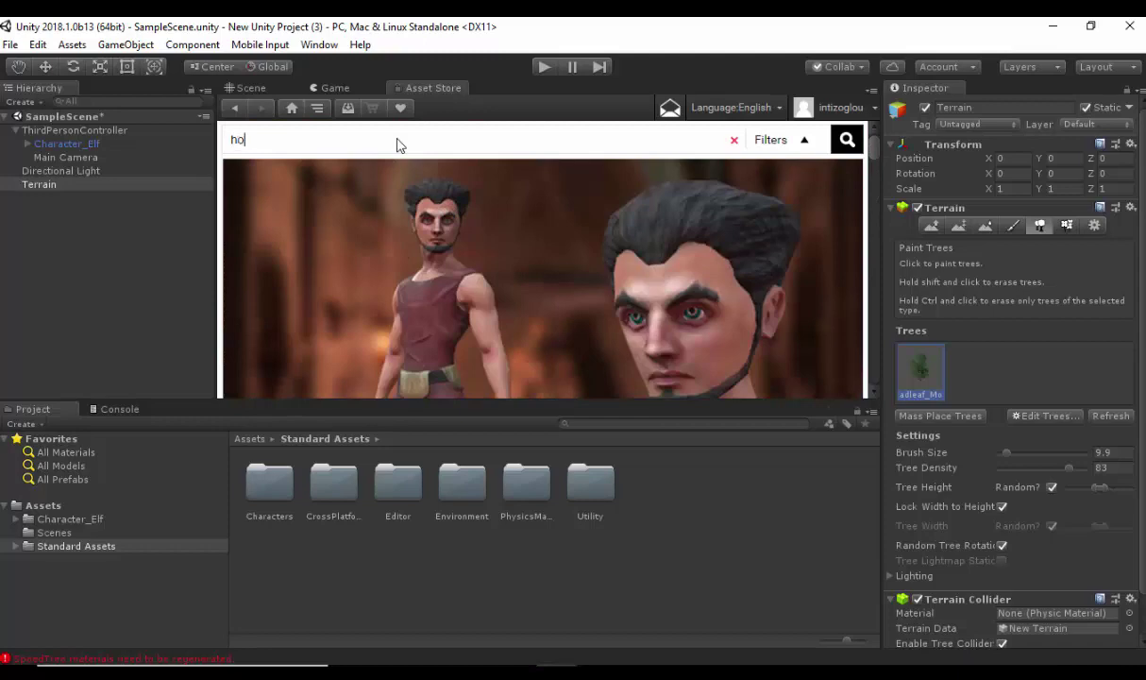
pyautogui.write('house')
pyautogui.press('Return')
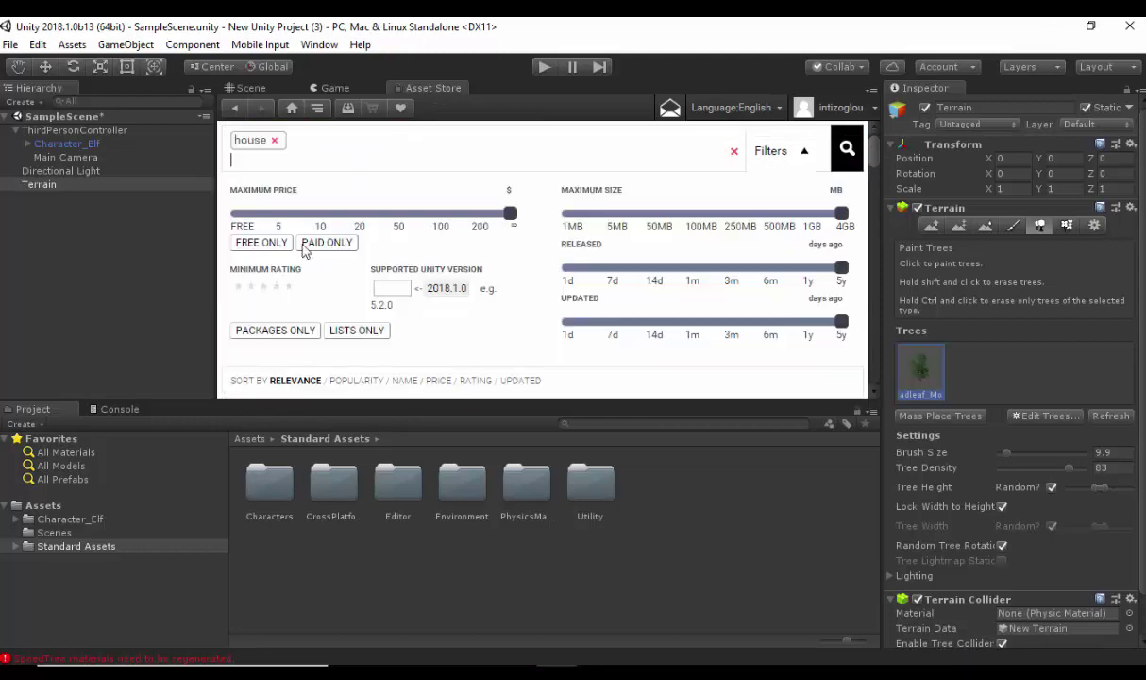
pyautogui.click(242, 248)
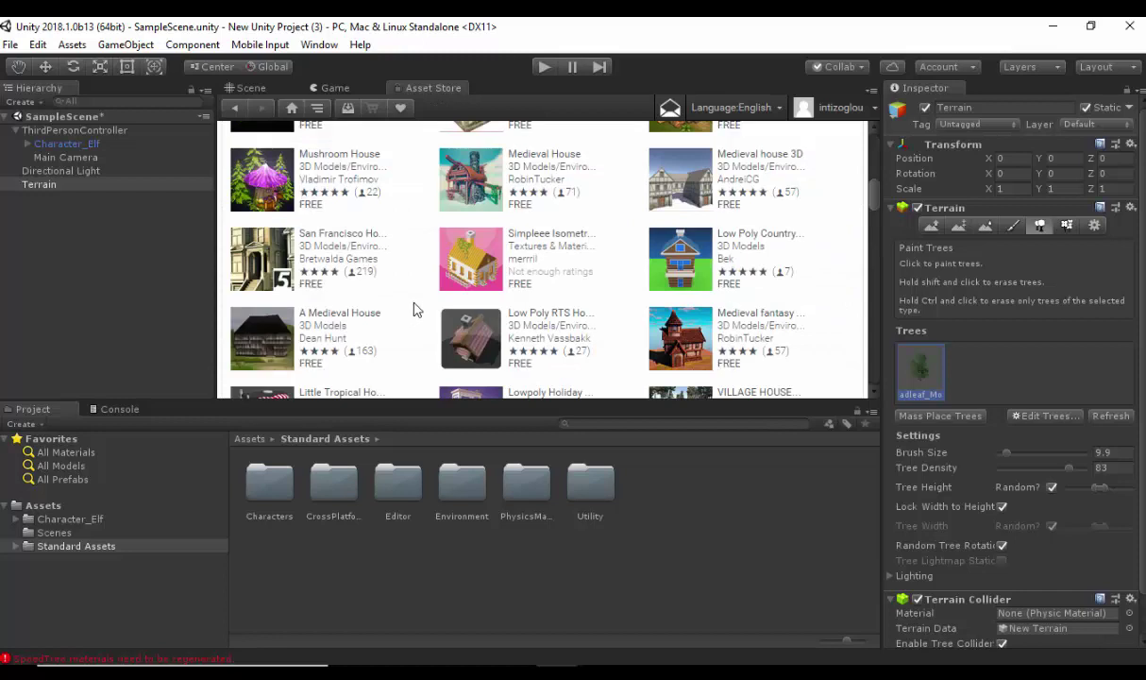
# Step: Download the free OLD HOUSE package and import all its files into the project
pyautogui.scroll(2, 417, 309)
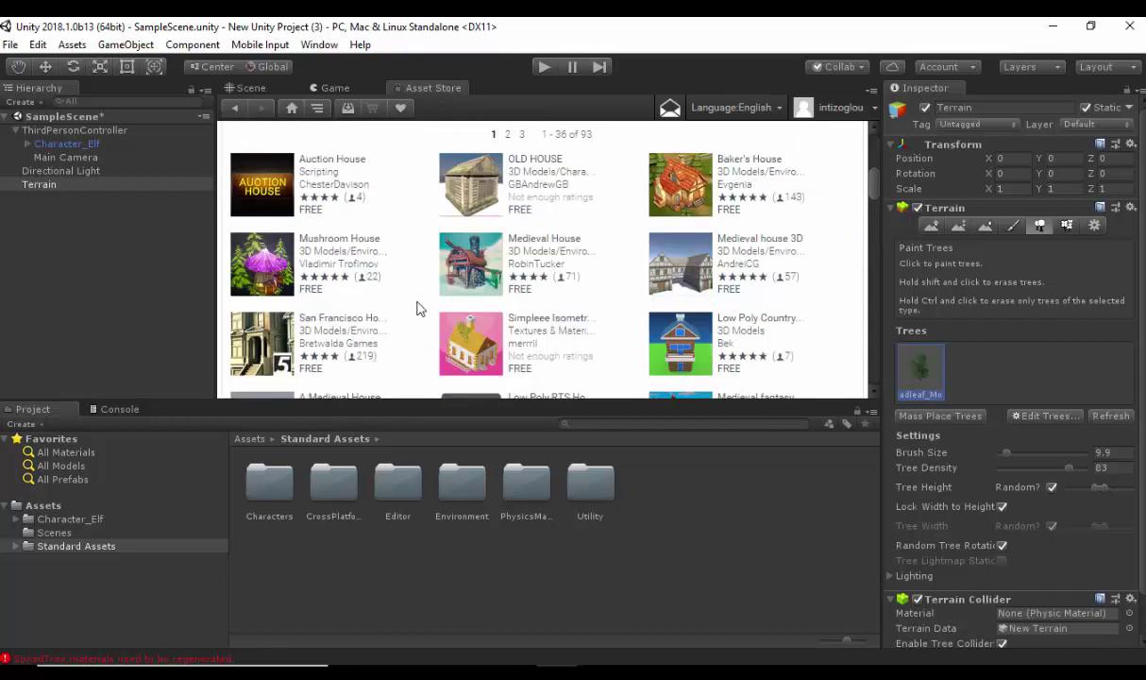
pyautogui.click(486, 193)
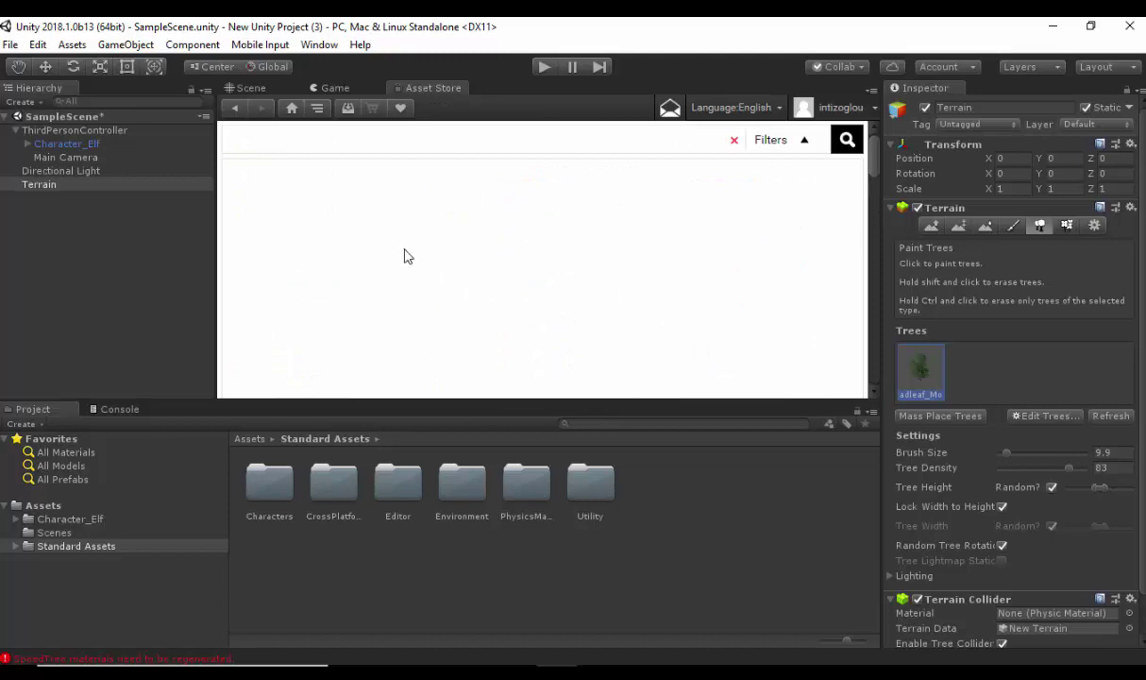
pyautogui.scroll(-5, 430, 320)
pyautogui.scroll(-3, 427, 323)
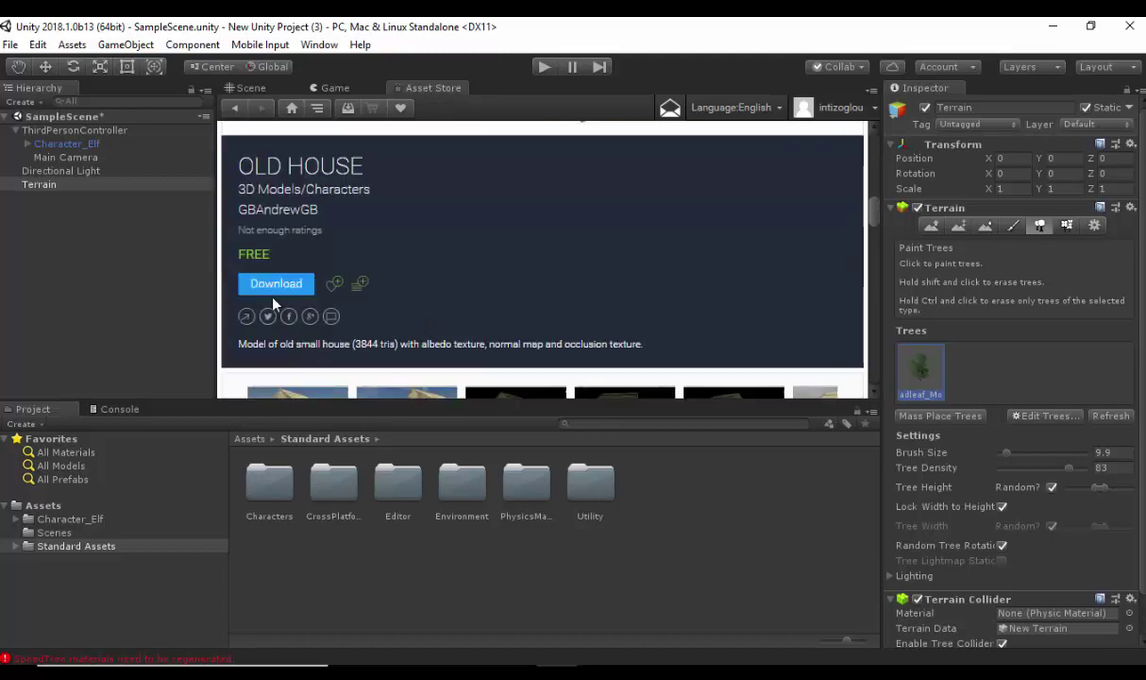
pyautogui.click(275, 283)
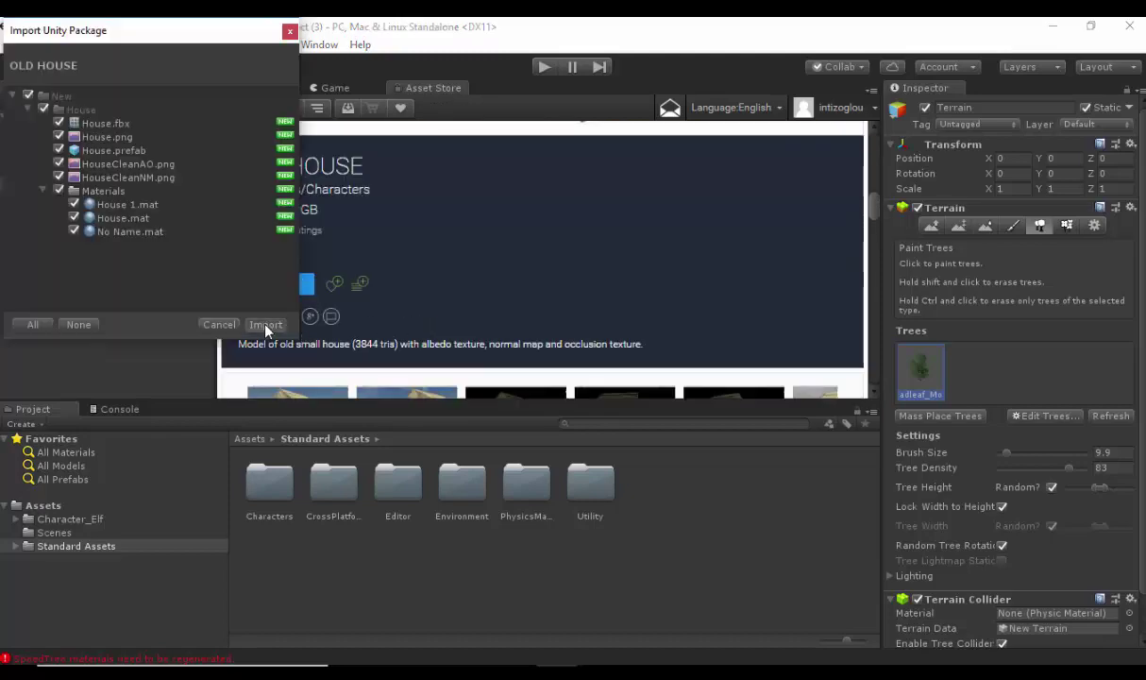
pyautogui.click(260, 321)
# Step: Place the House prefab from the New/House folder in the scene beside the painted trees
pyautogui.click(247, 88)
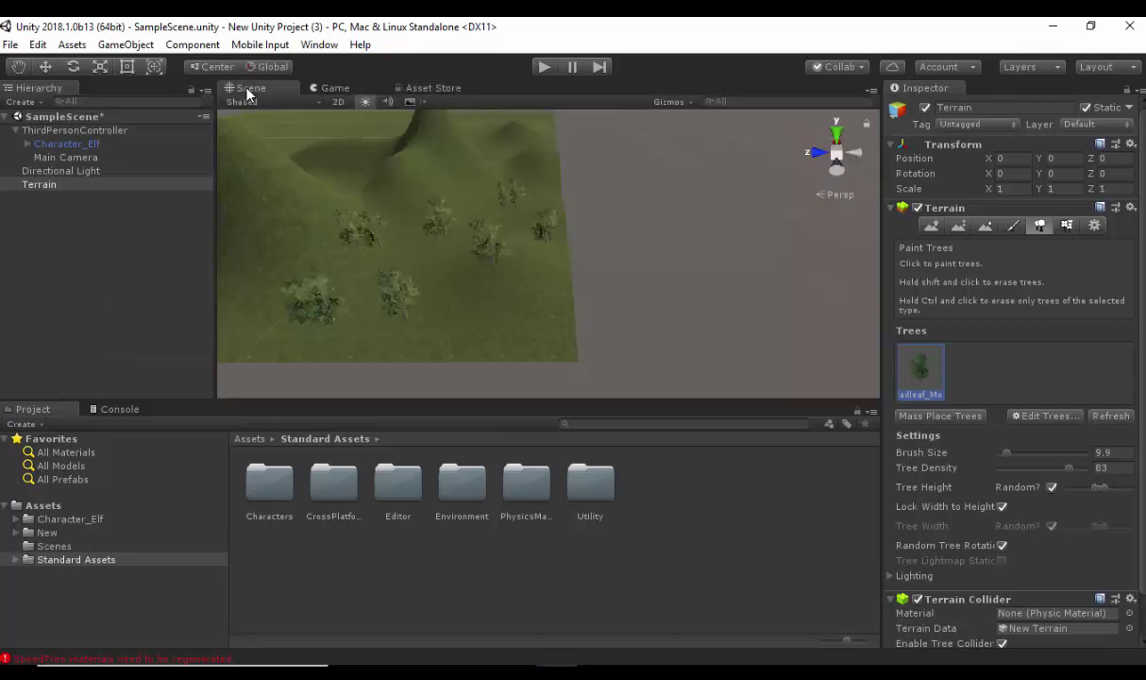
pyautogui.click(57, 534)
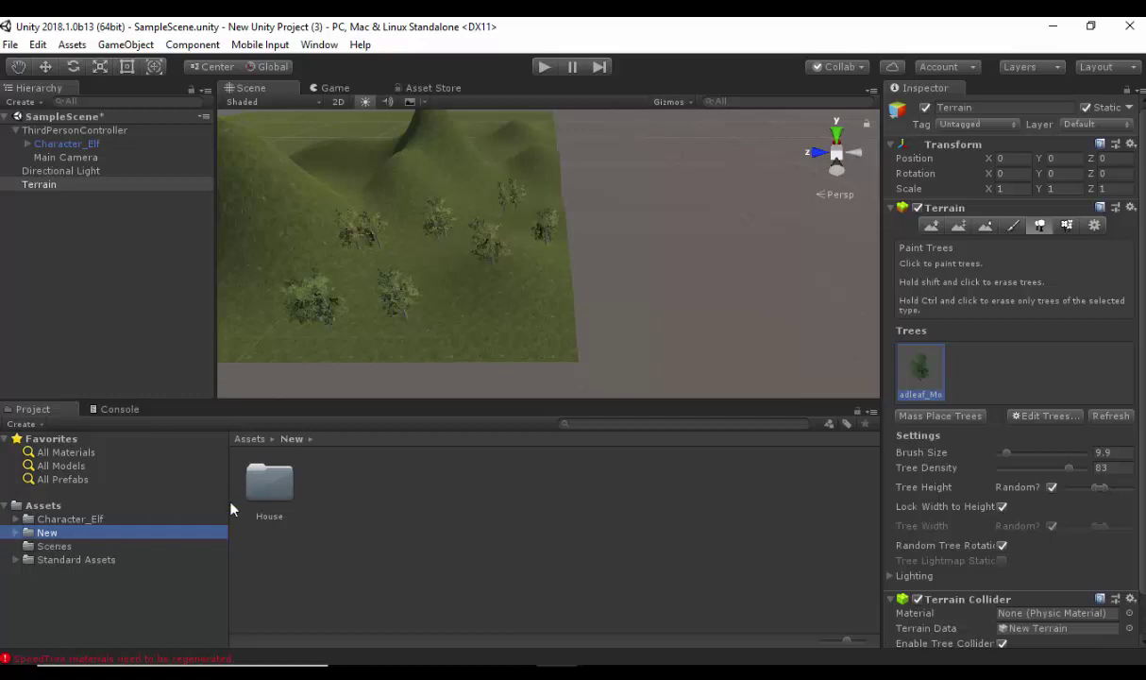
pyautogui.doubleClick(269, 483)
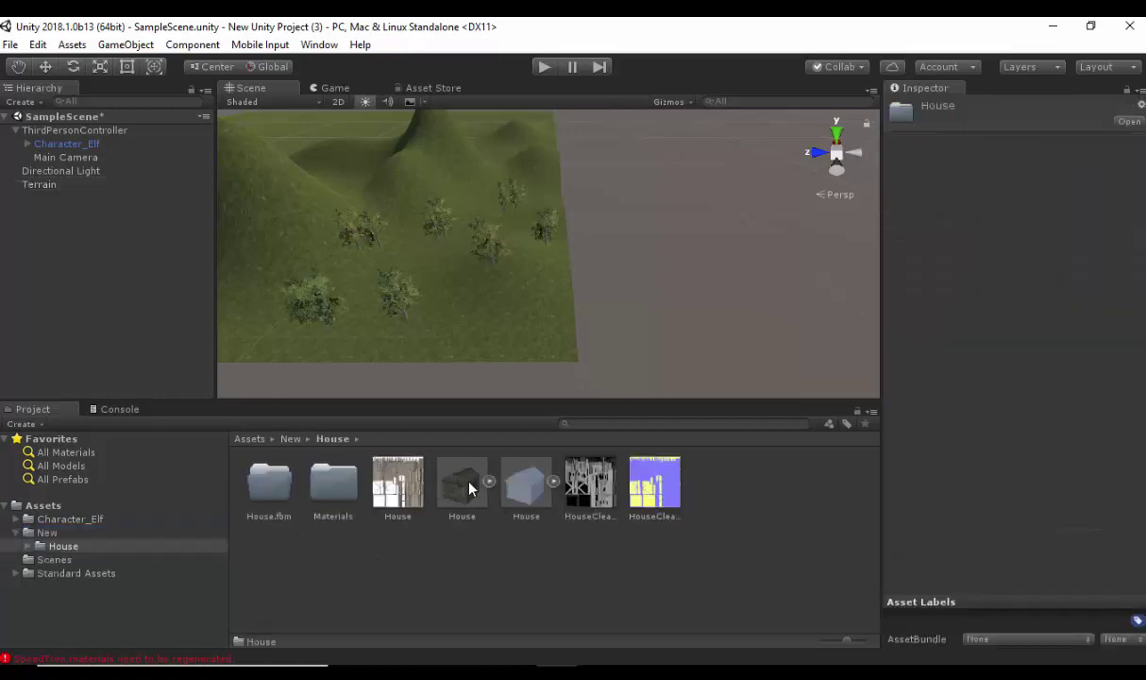
pyautogui.moveTo(472, 489)
pyautogui.mouseDown()
pyautogui.moveTo(423, 340)
pyautogui.moveTo(438, 281)
pyautogui.moveTo(463, 289)
pyautogui.moveTo(518, 274)
pyautogui.mouseUp()
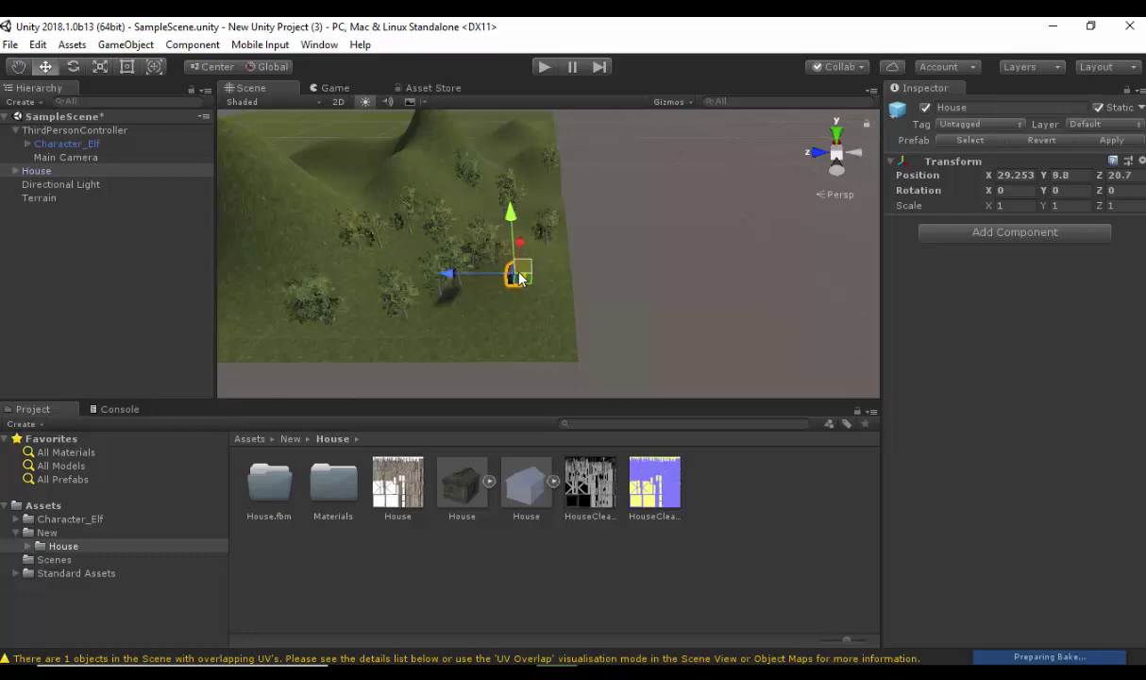
# Step: Move the house to about X 18.7, Y 3.1, bringing it down from above the terrain towards the hillside
pyautogui.moveTo(509, 210)
pyautogui.mouseDown()
pyautogui.moveTo(527, 310)
pyautogui.moveTo(544, 315)
pyautogui.mouseUp()
pyautogui.moveTo(545, 365)
pyautogui.keyDown('alt'); pyautogui.mouseDown()
pyautogui.moveTo(515, 386)
pyautogui.moveTo(533, 248)
pyautogui.moveTo(500, 339)
pyautogui.moveTo(508, 325)
pyautogui.moveTo(527, 353)
pyautogui.mouseUp(); pyautogui.keyUp('alt')
pyautogui.scroll(4, 527, 354)
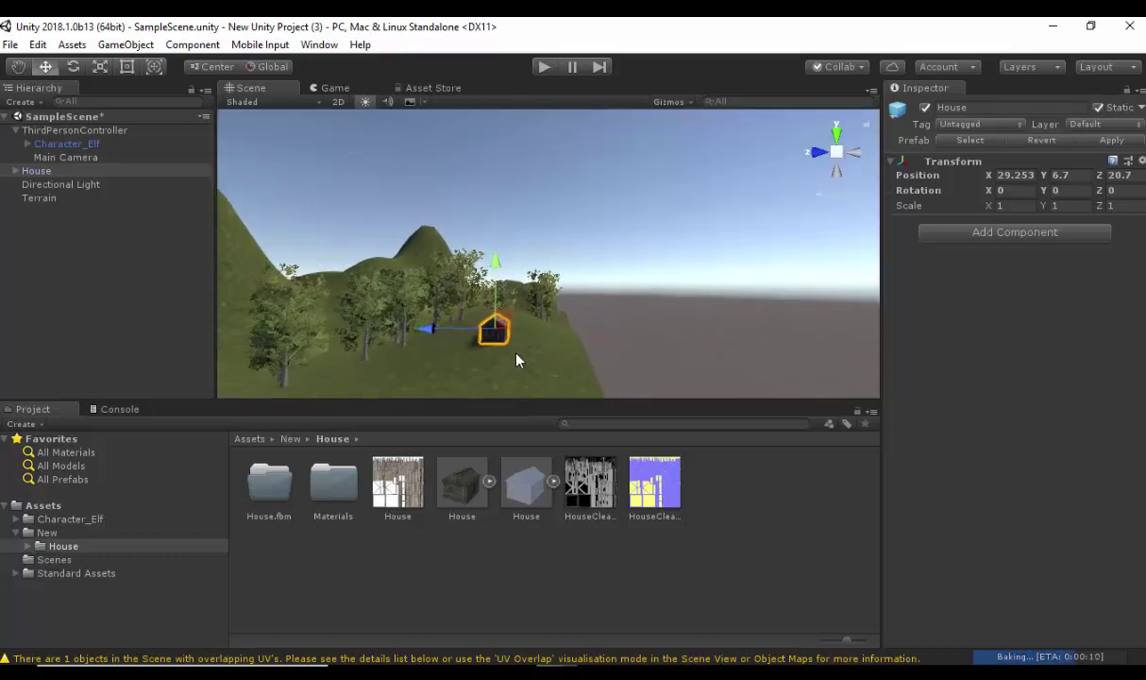
pyautogui.scroll(2, 485, 375)
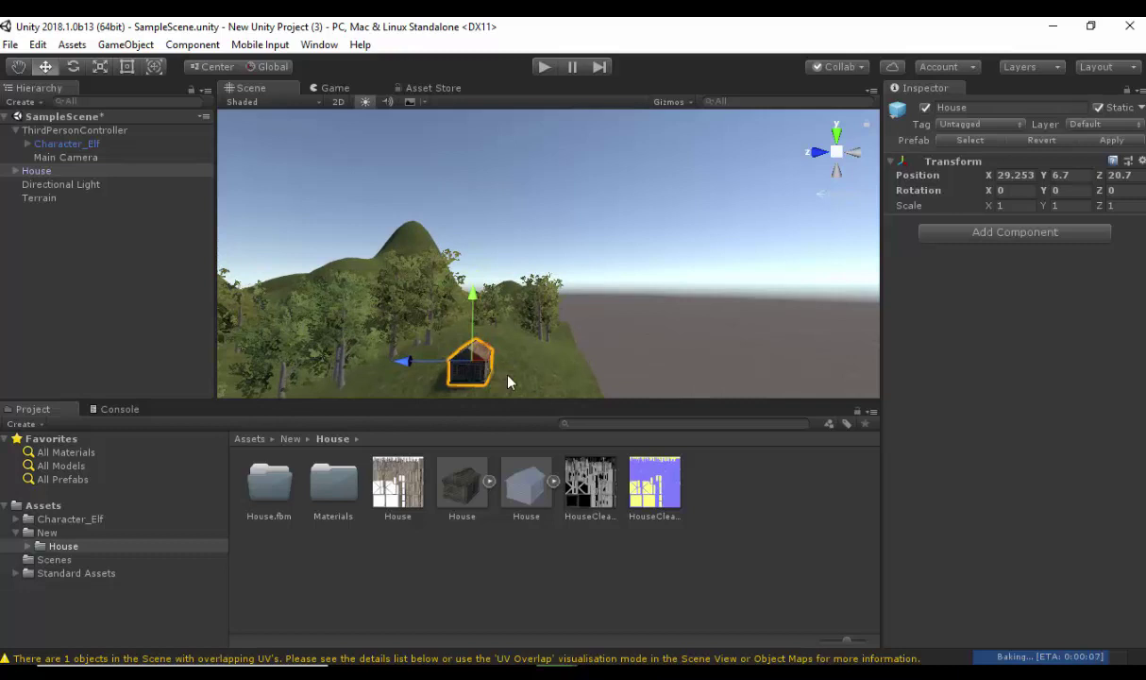
pyautogui.keyDown('alt'); pyautogui.moveTo(508, 381); pyautogui.dragTo(532, 386); pyautogui.keyUp('alt')
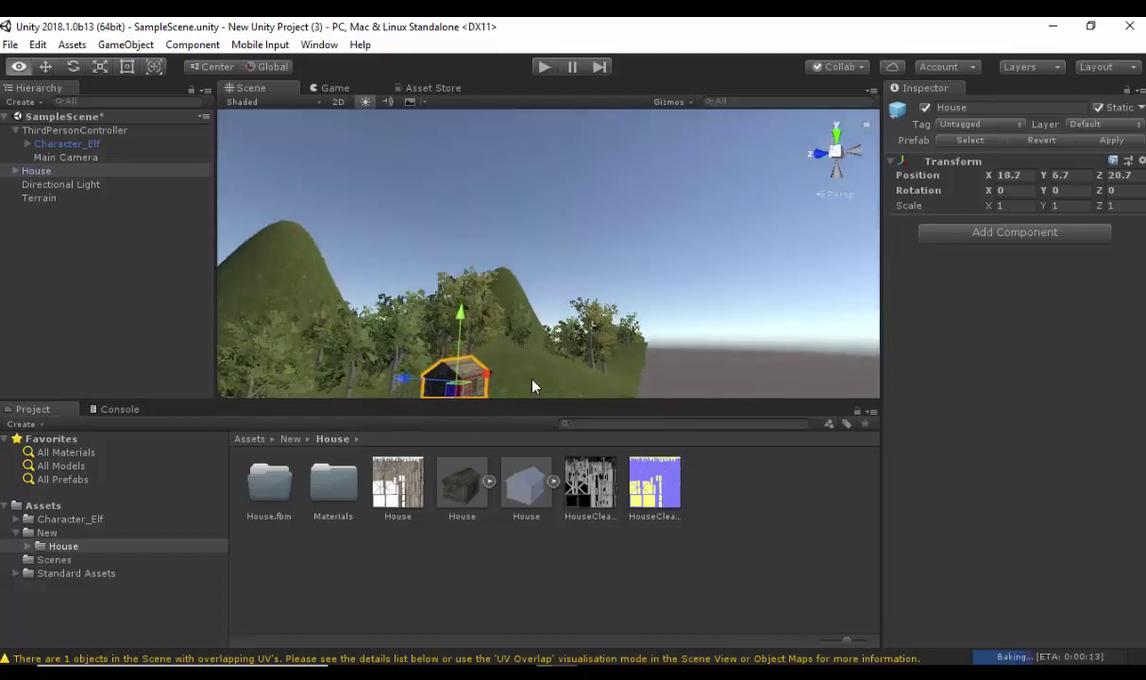
pyautogui.moveTo(522, 329); pyautogui.dragTo(555, 257)
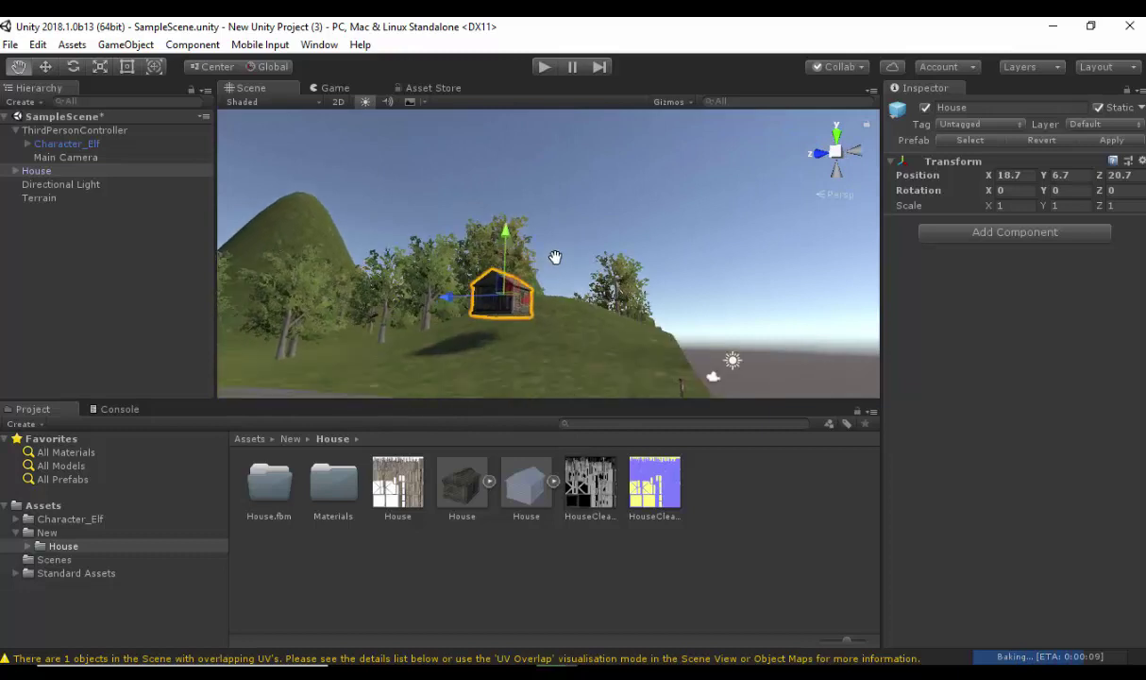
pyautogui.moveTo(501, 318); pyautogui.dragTo(534, 311)
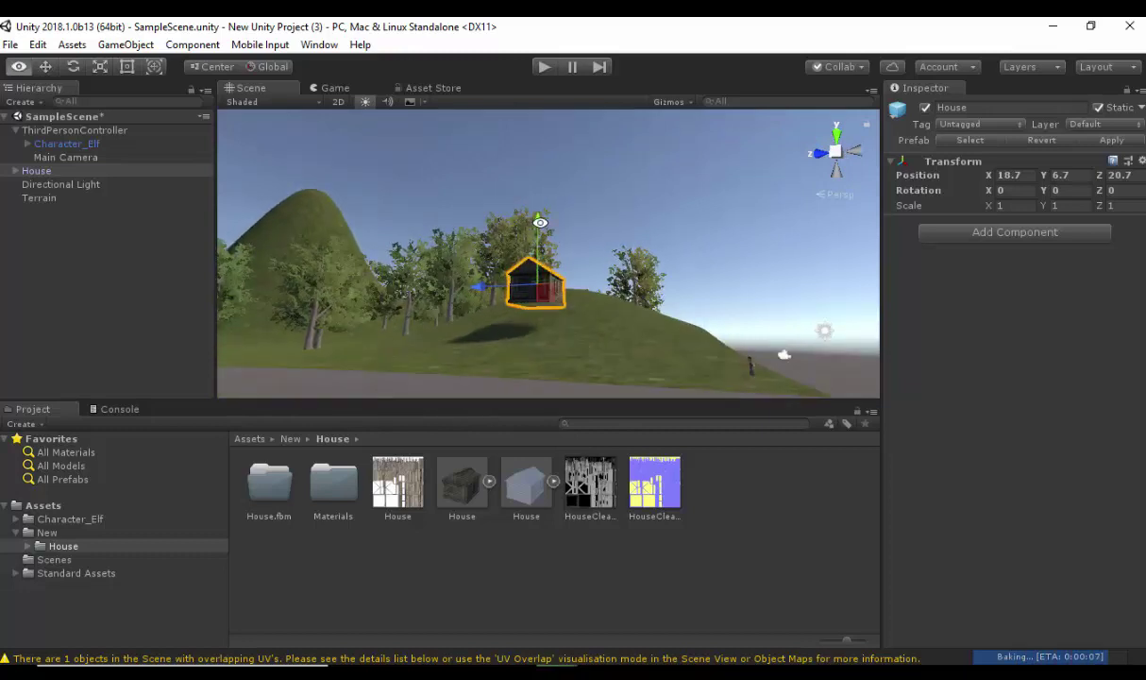
pyautogui.moveTo(540, 227); pyautogui.dragTo(534, 251)
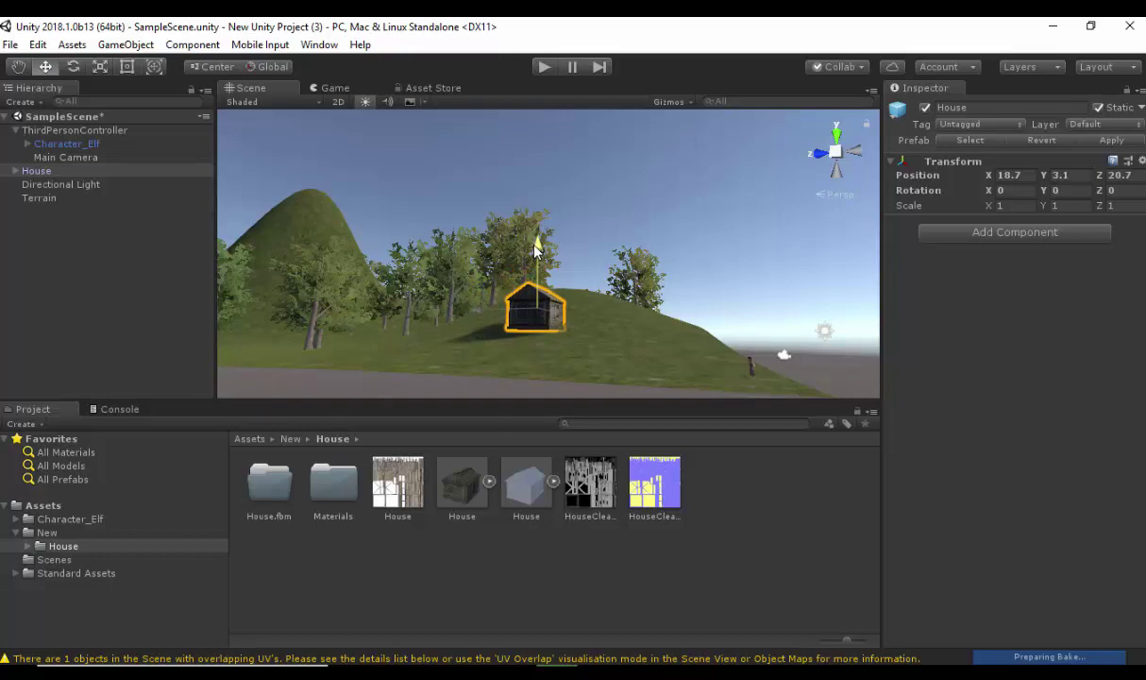
# Step: Move the house to the terrain's edge at about X 5.5, Z 27.3, and lower it to about Y 1
pyautogui.moveTo(479, 311); pyautogui.dragTo(425, 322)
pyautogui.keyDown('alt'); pyautogui.moveTo(513, 318); pyautogui.dragTo(461, 297); pyautogui.keyUp('alt')
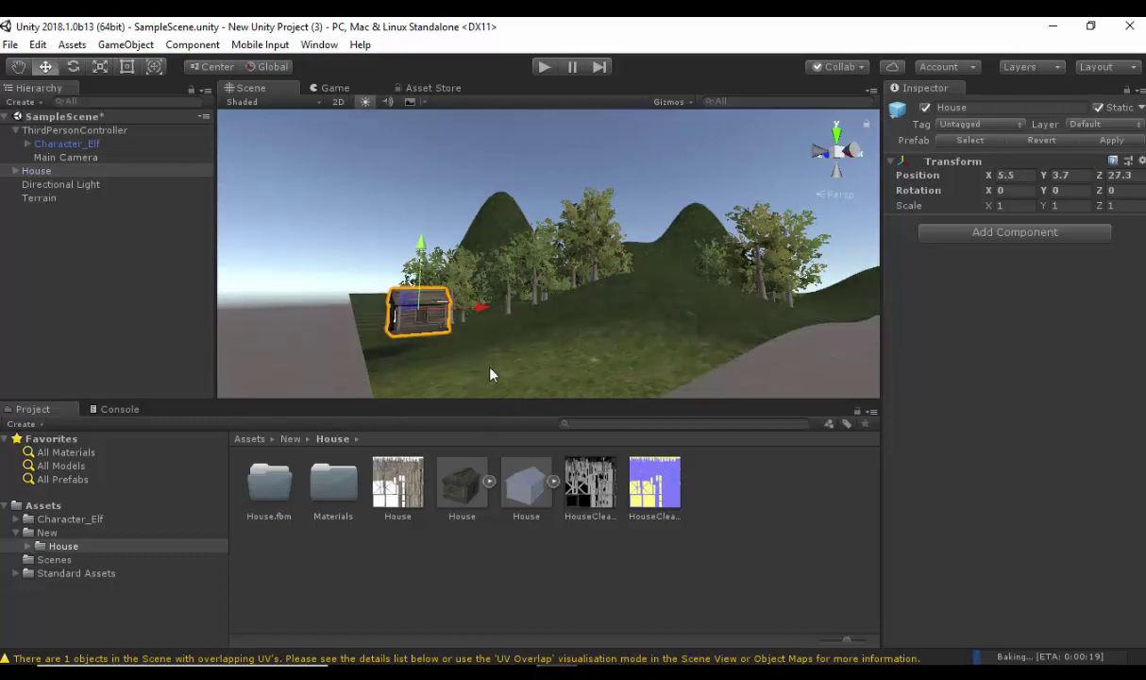
pyautogui.click(463, 347)
pyautogui.click(401, 297)
pyautogui.moveTo(427, 247); pyautogui.dragTo(420, 268)
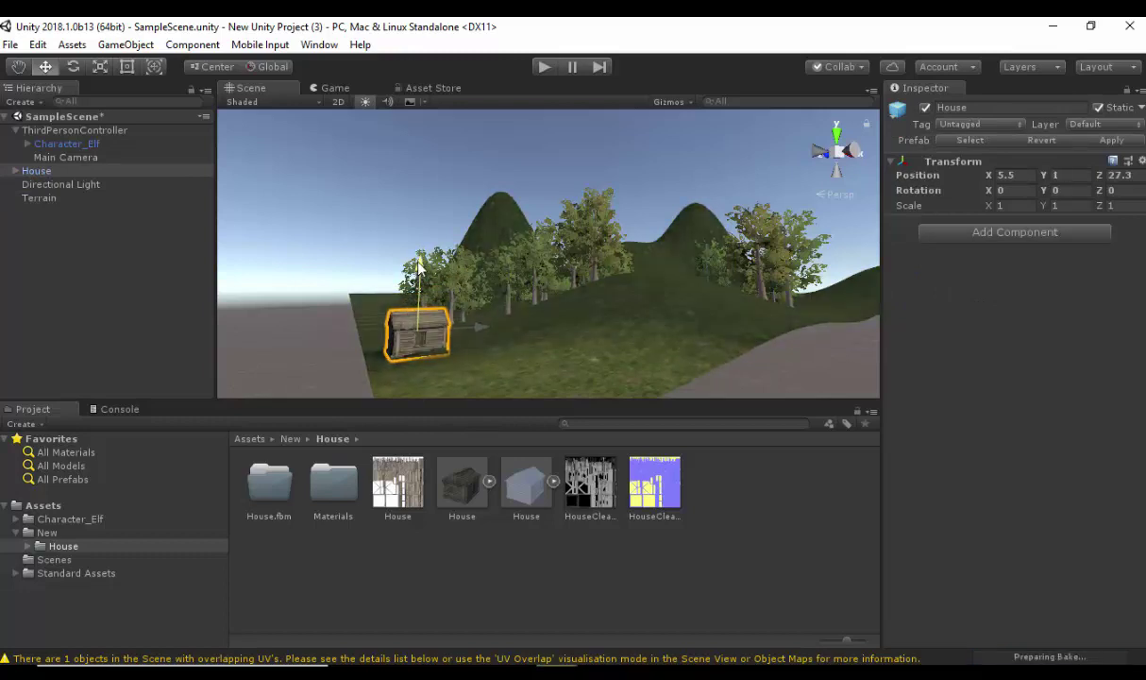
# Step: Lower the terrain around the house with the Raise/Lower Terrain tool at brush size 20 and opacity 100
pyautogui.click(455, 318)
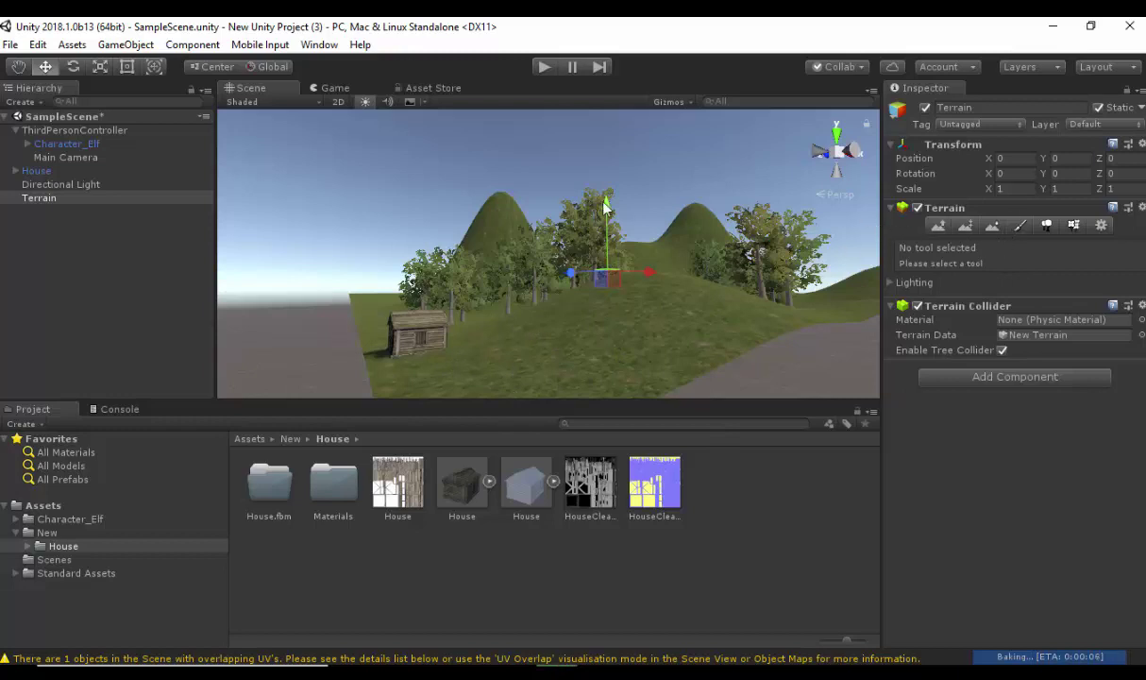
pyautogui.click(940, 226)
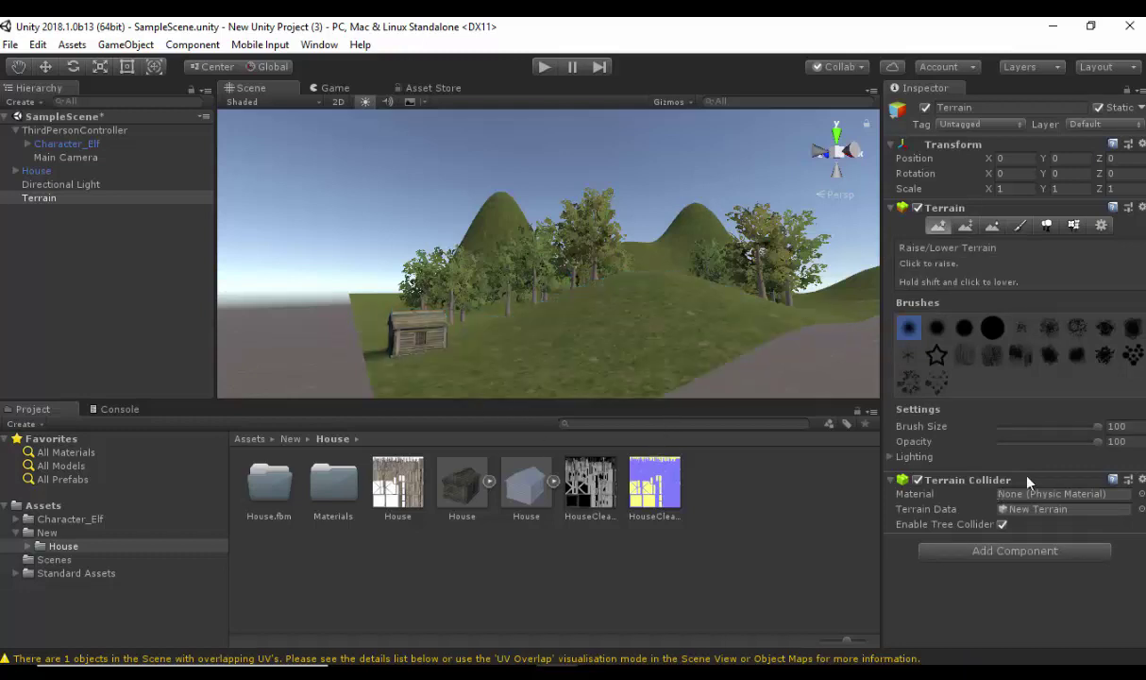
pyautogui.moveTo(1100, 436)
pyautogui.mouseDown()
pyautogui.moveTo(1008, 435)
pyautogui.moveTo(1018, 435)
pyautogui.mouseUp()
pyautogui.moveTo(418, 369)
pyautogui.mouseDown()
pyautogui.moveTo(383, 364)
pyautogui.moveTo(423, 339)
pyautogui.moveTo(416, 357)
pyautogui.moveTo(428, 348)
pyautogui.moveTo(439, 384)
pyautogui.moveTo(397, 383)
pyautogui.mouseUp()
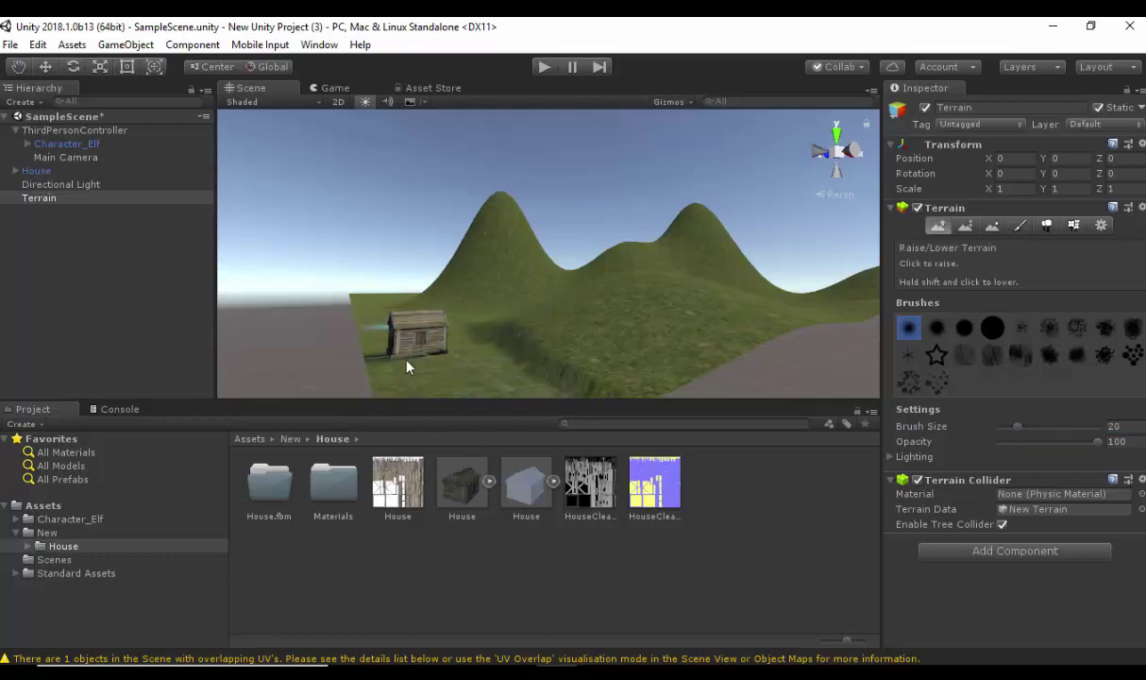
pyautogui.moveTo(371, 326)
pyautogui.mouseDown()
pyautogui.moveTo(403, 356)
pyautogui.moveTo(384, 357)
pyautogui.moveTo(495, 363)
pyautogui.mouseUp()
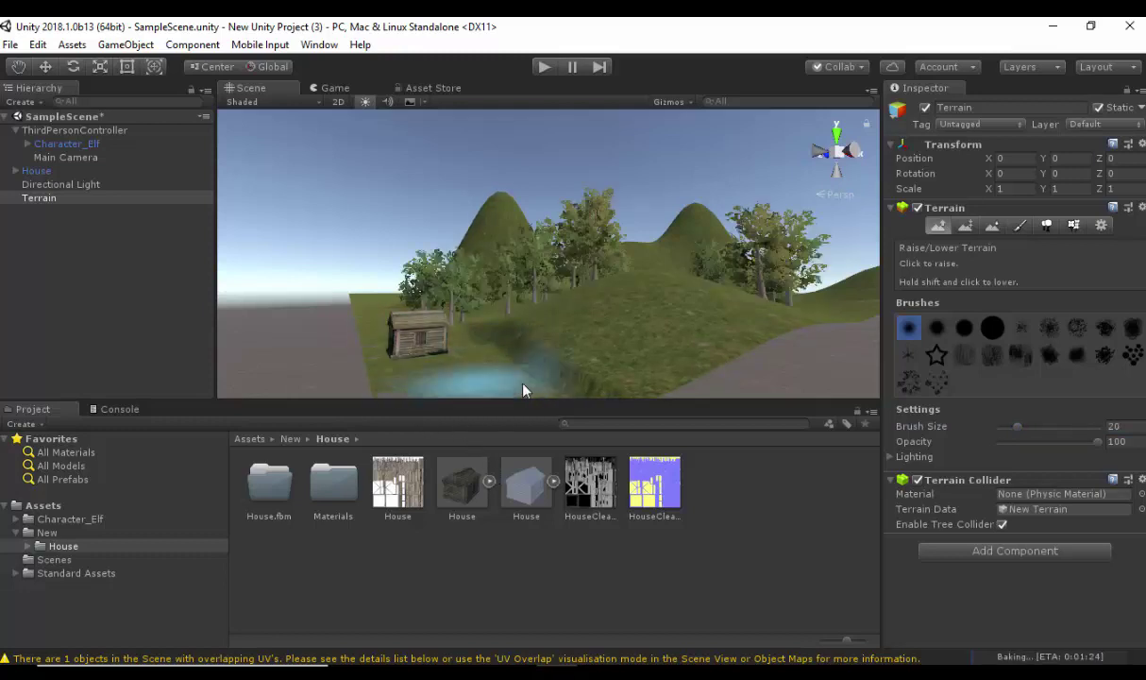
# Step: Lower the house onto the ground, to a Y position of about 0.39
pyautogui.click(46, 66)
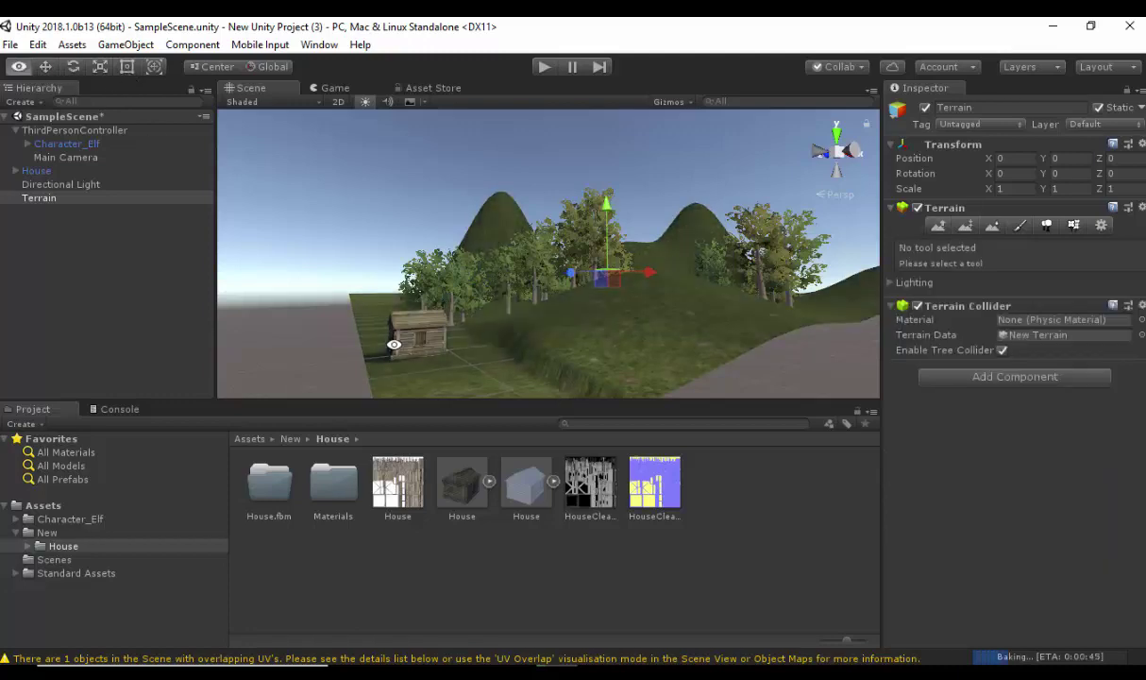
pyautogui.moveTo(432, 364); pyautogui.dragTo(652, 333, button='right')
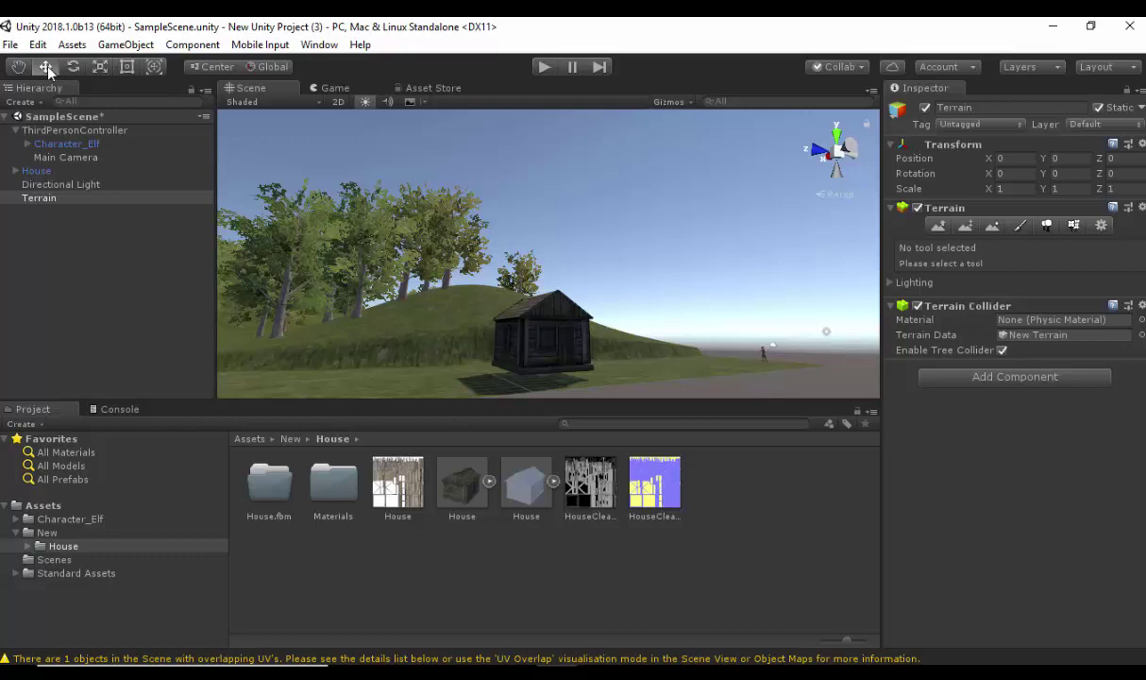
pyautogui.click(500, 310)
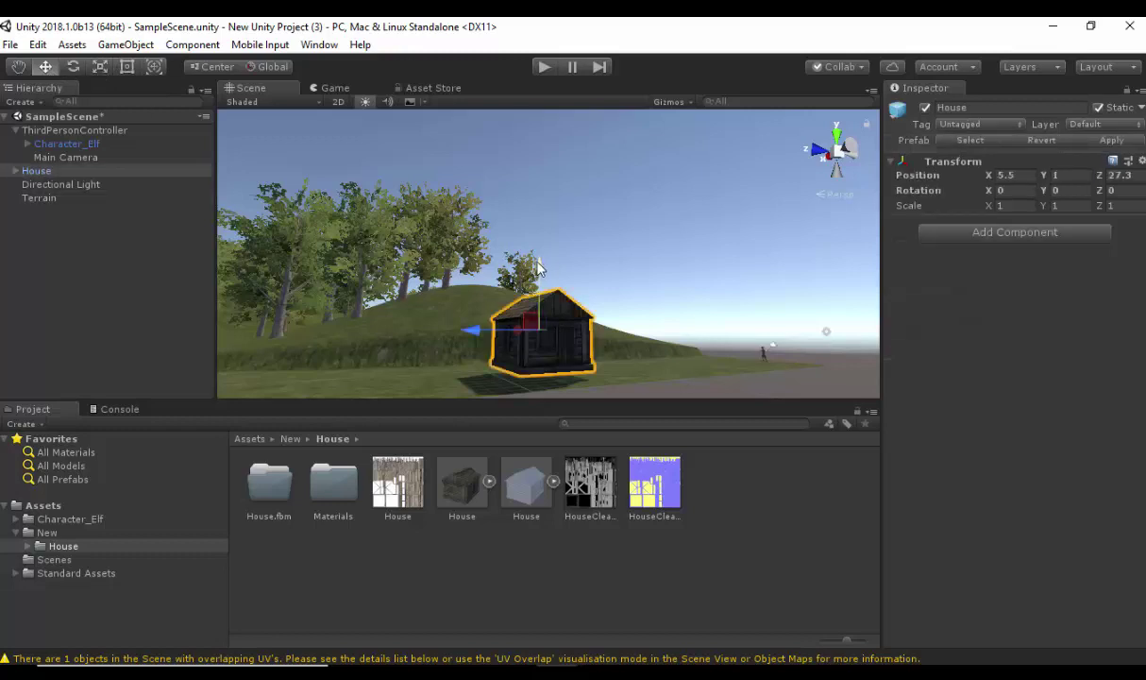
pyautogui.moveTo(539, 275); pyautogui.dragTo(511, 258)
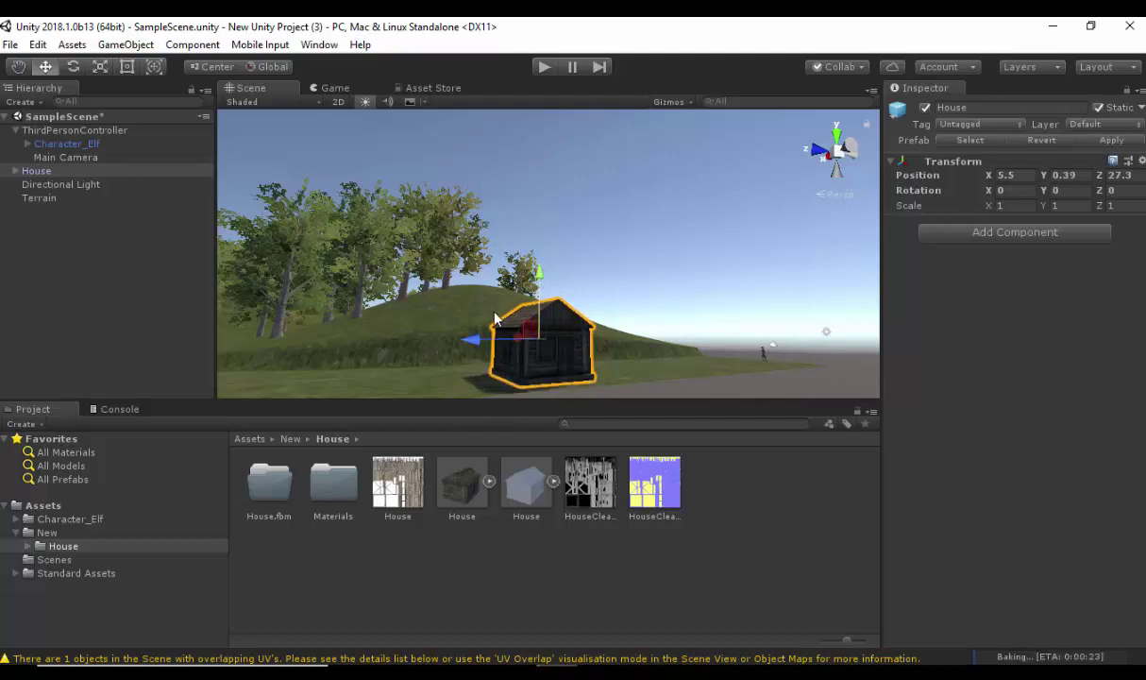
pyautogui.keyDown('alt'); pyautogui.moveTo(619, 330); pyautogui.dragTo(491, 335); pyautogui.keyUp('alt')
pyautogui.keyDown('alt'); pyautogui.moveTo(356, 363); pyautogui.dragTo(548, 290); pyautogui.keyUp('alt')
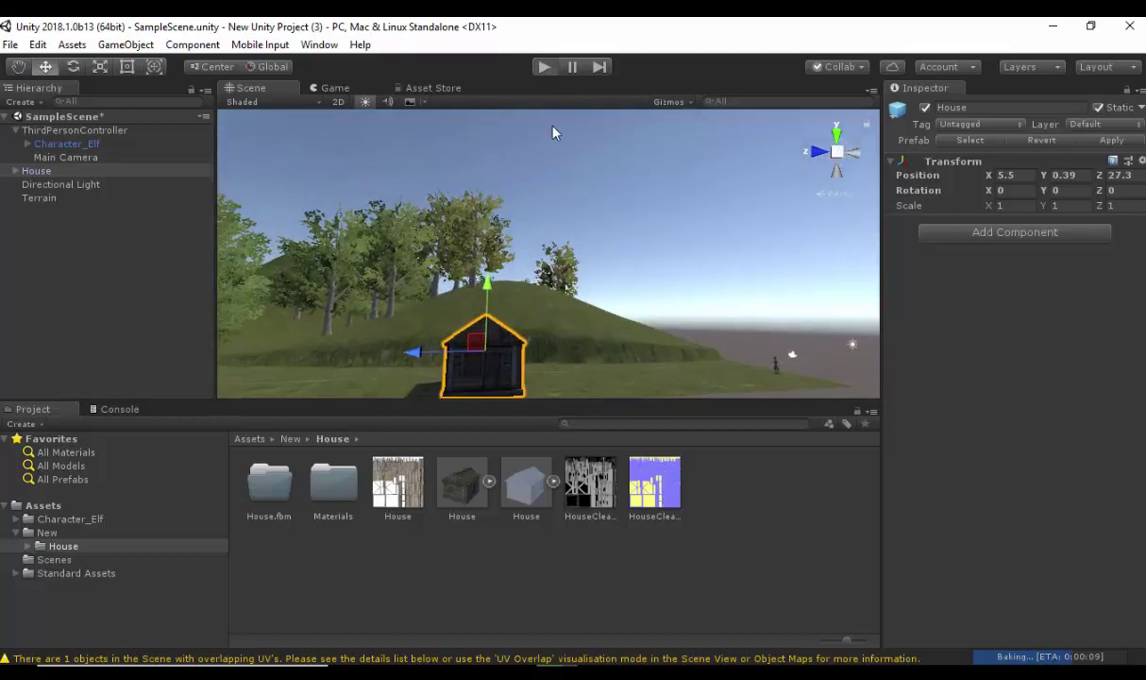
# Step: Run the game, walk the elf into and around the house to check collision, and stop play mode
pyautogui.hotkey('ctrl', 'p')
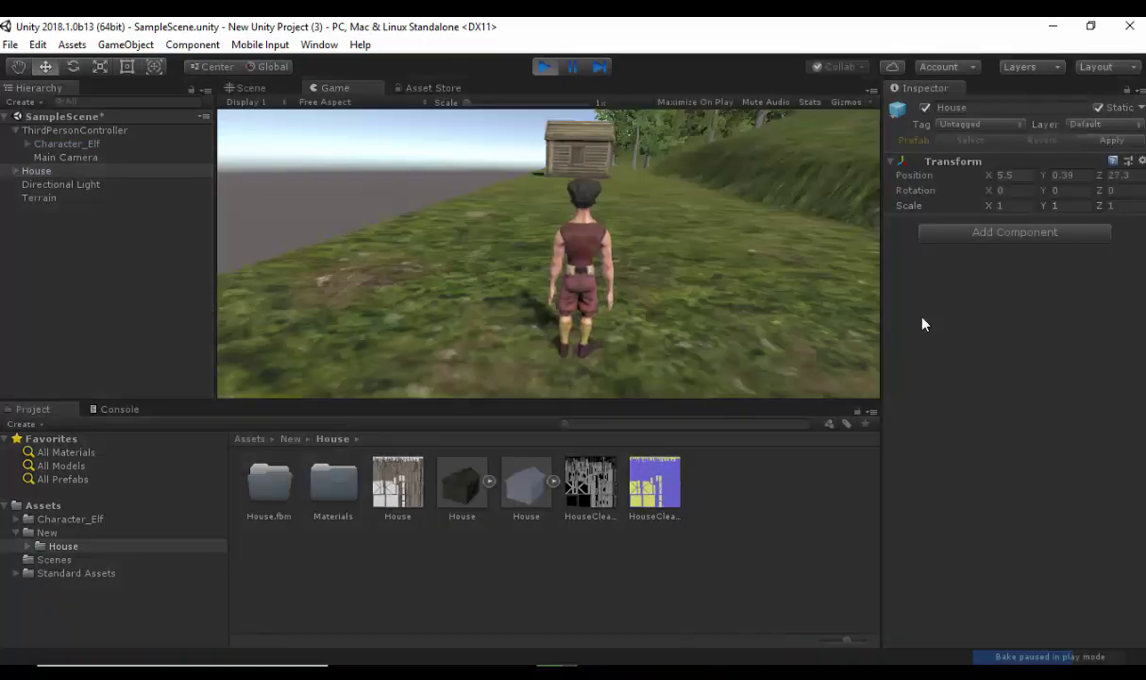
pyautogui.press('w')
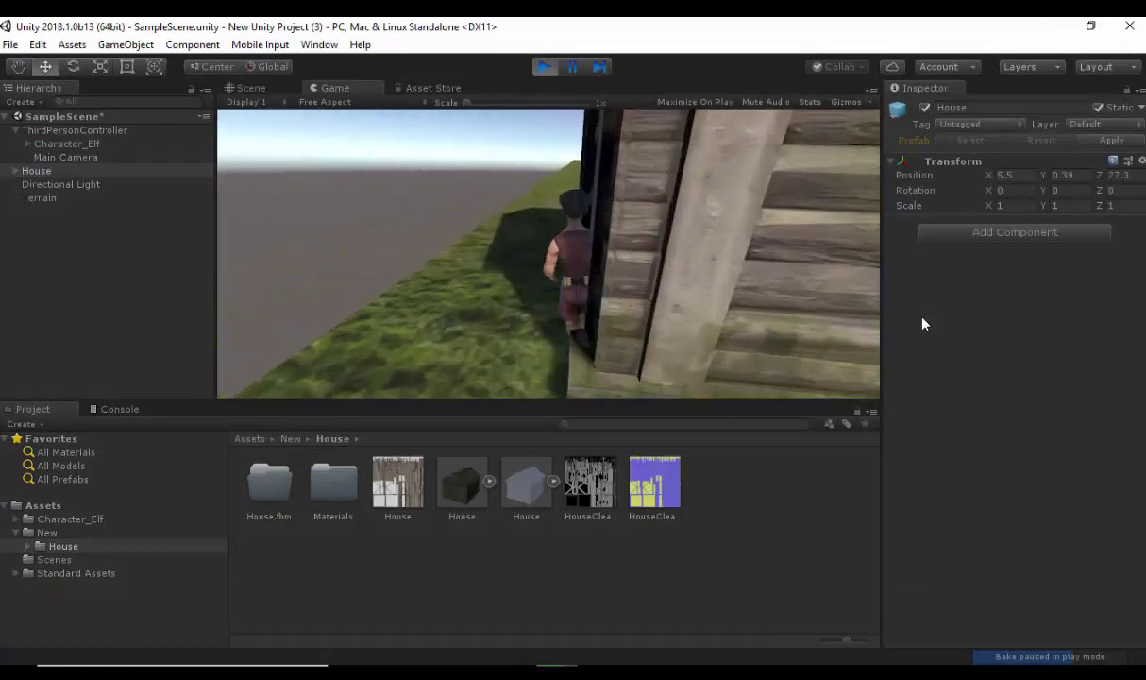
pyautogui.press('s')
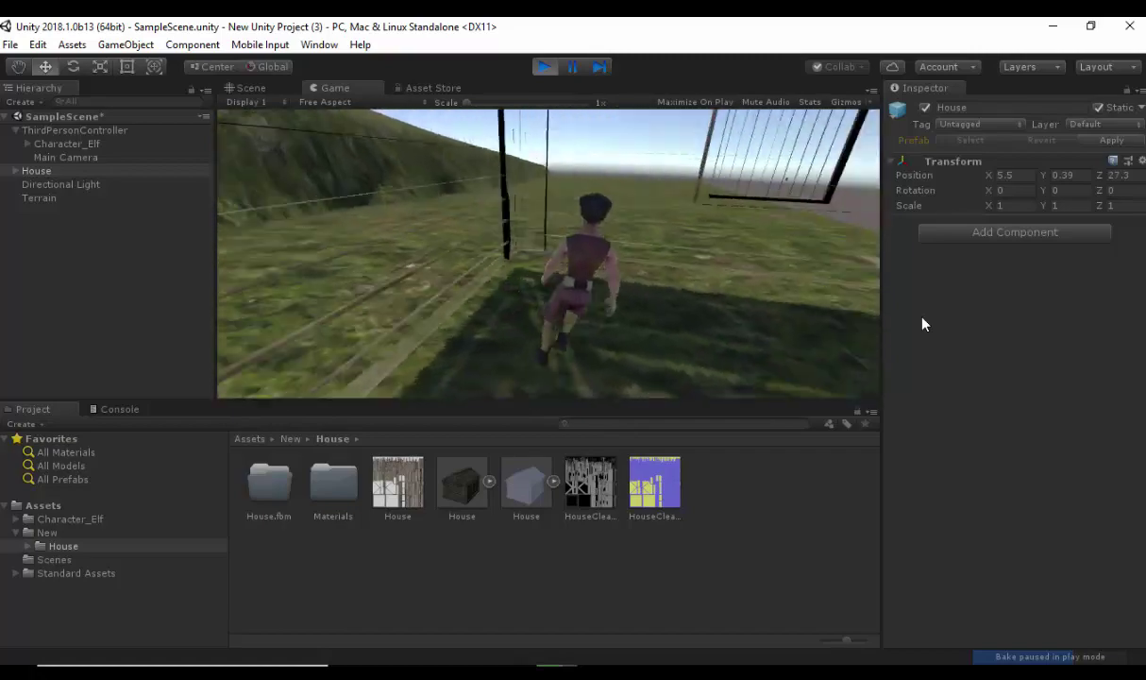
pyautogui.press('d')
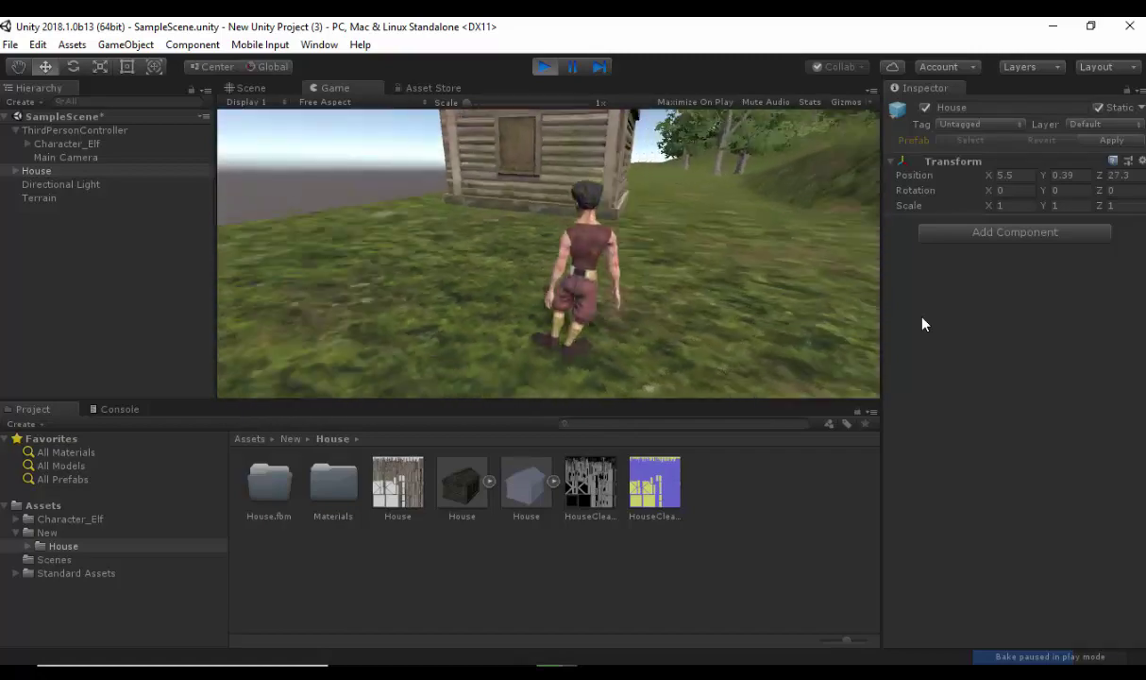
pyautogui.press('d')
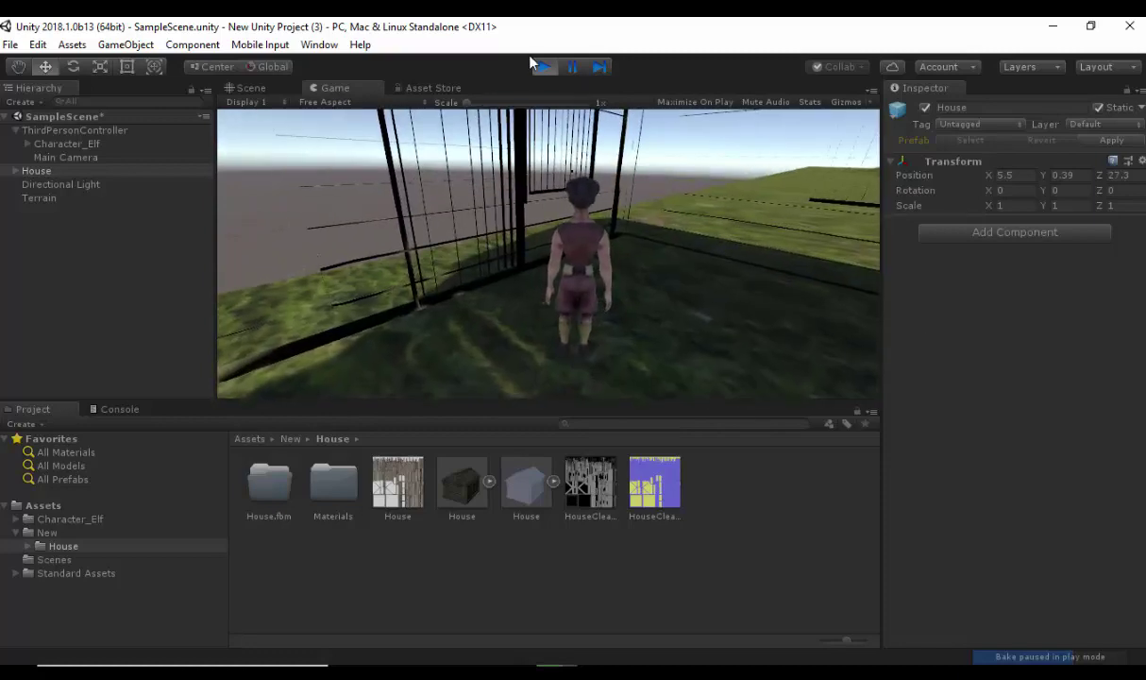
pyautogui.click(545, 68)
# Step: Add a Mesh Collider component to the house's Cube mesh
pyautogui.click(458, 341)
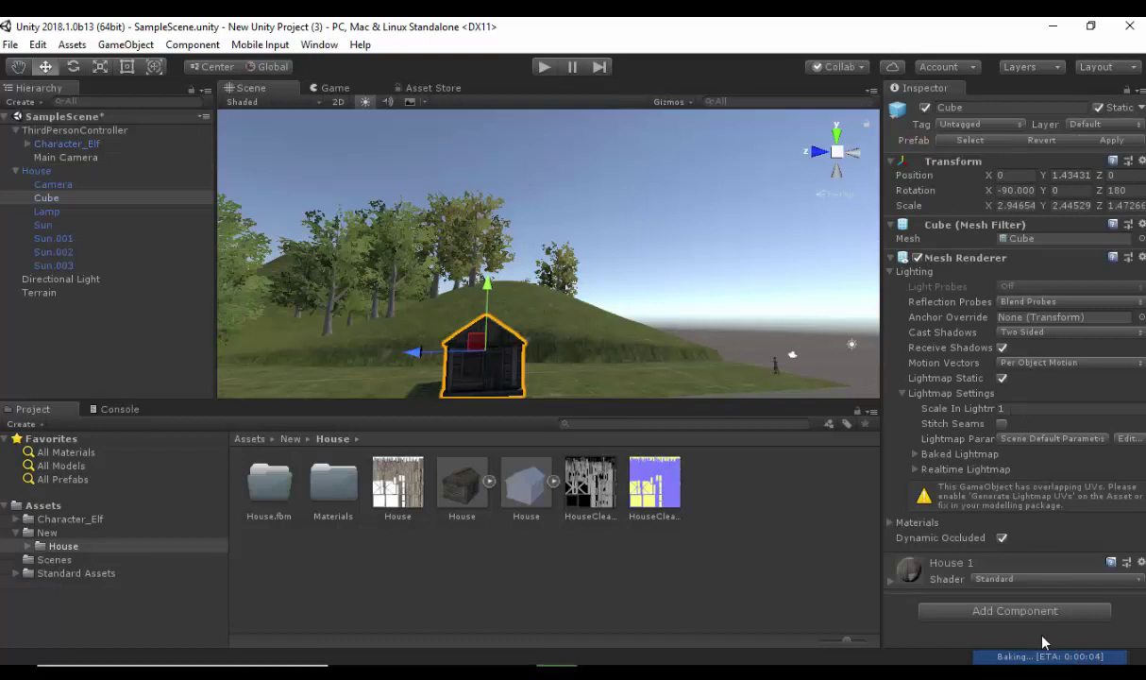
pyautogui.click(999, 612)
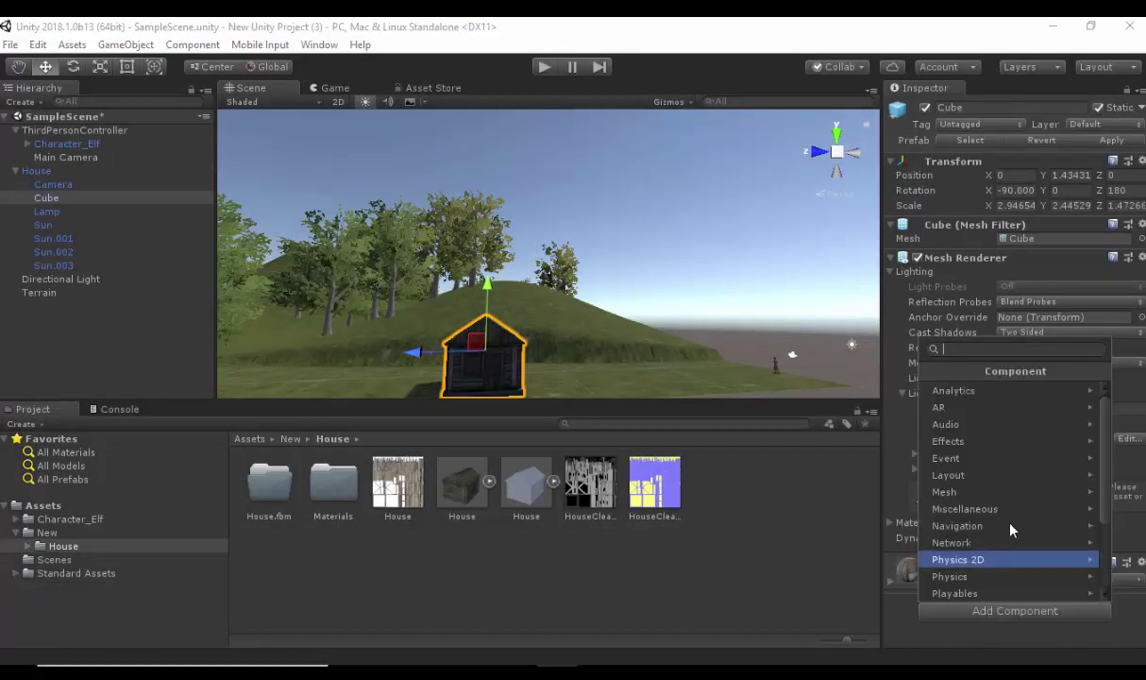
pyautogui.click(965, 577)
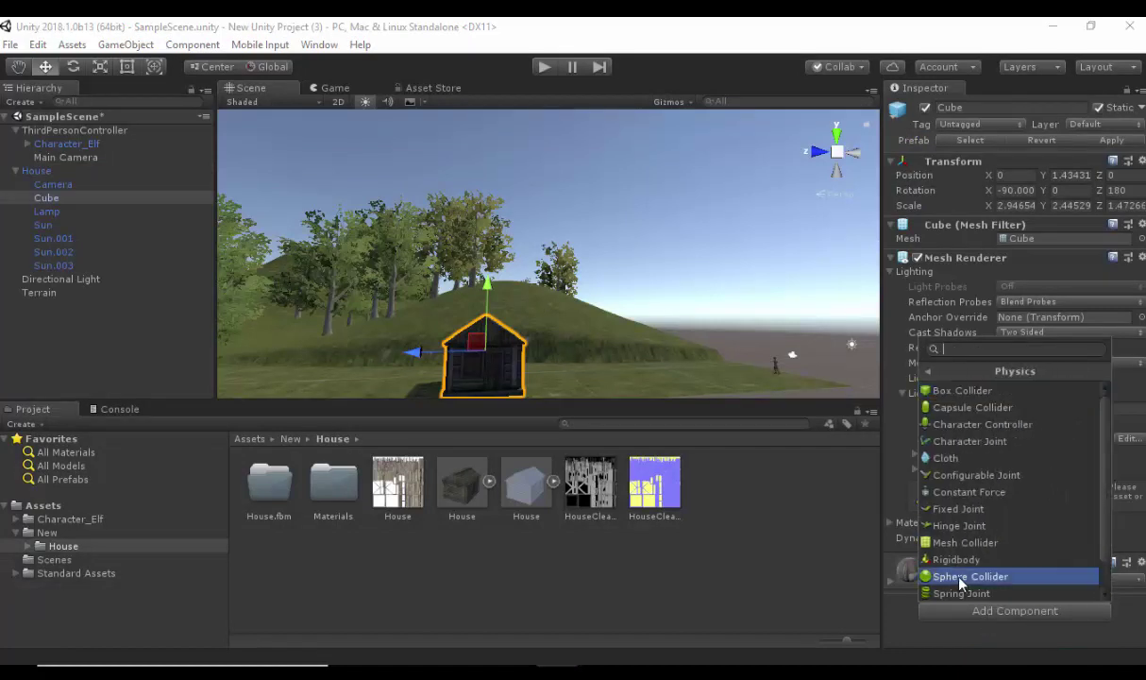
pyautogui.click(955, 544)
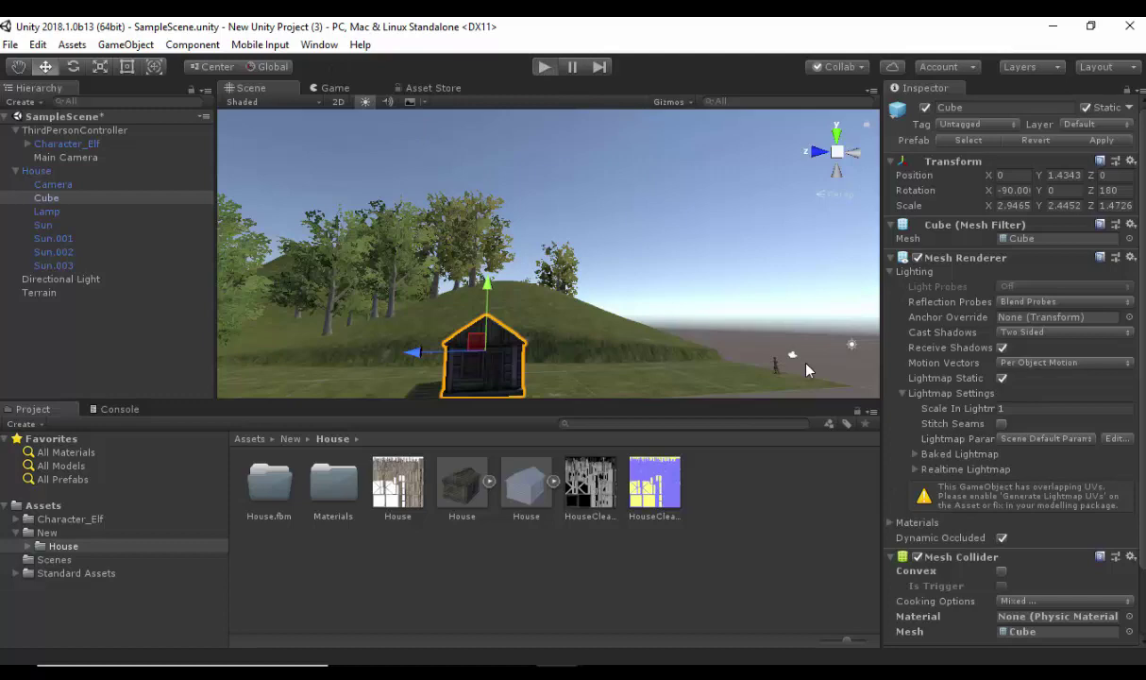
# Step: Run the game again and walk the elf towards the house to test its collider
pyautogui.hotkey('ctrl', 'p')
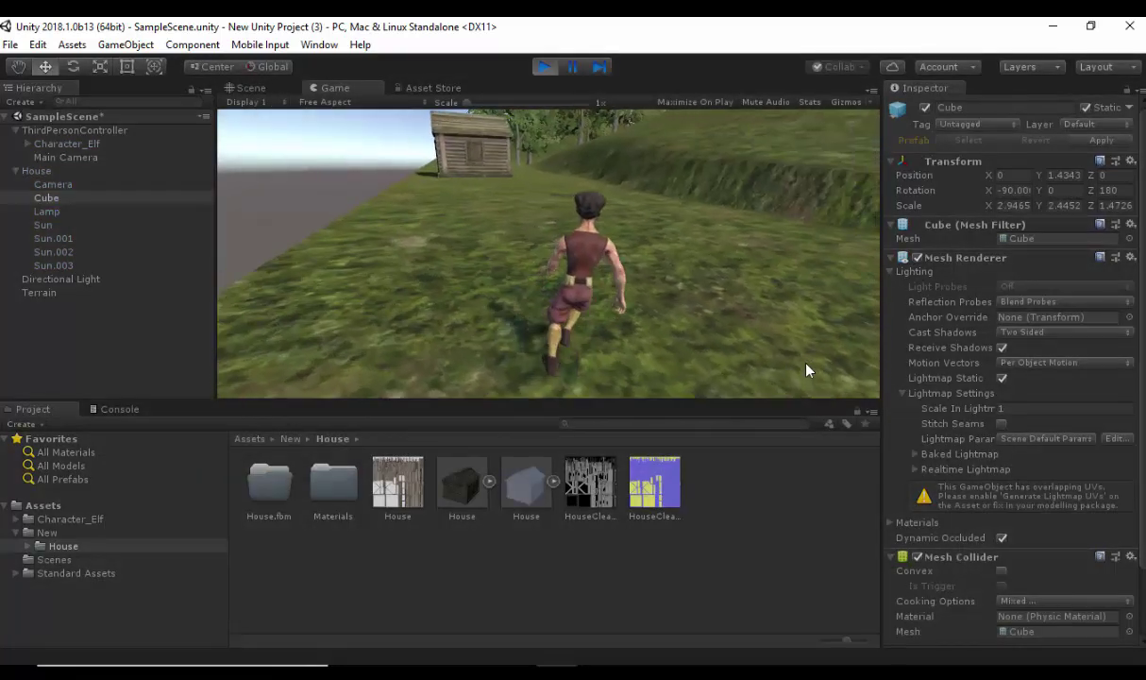